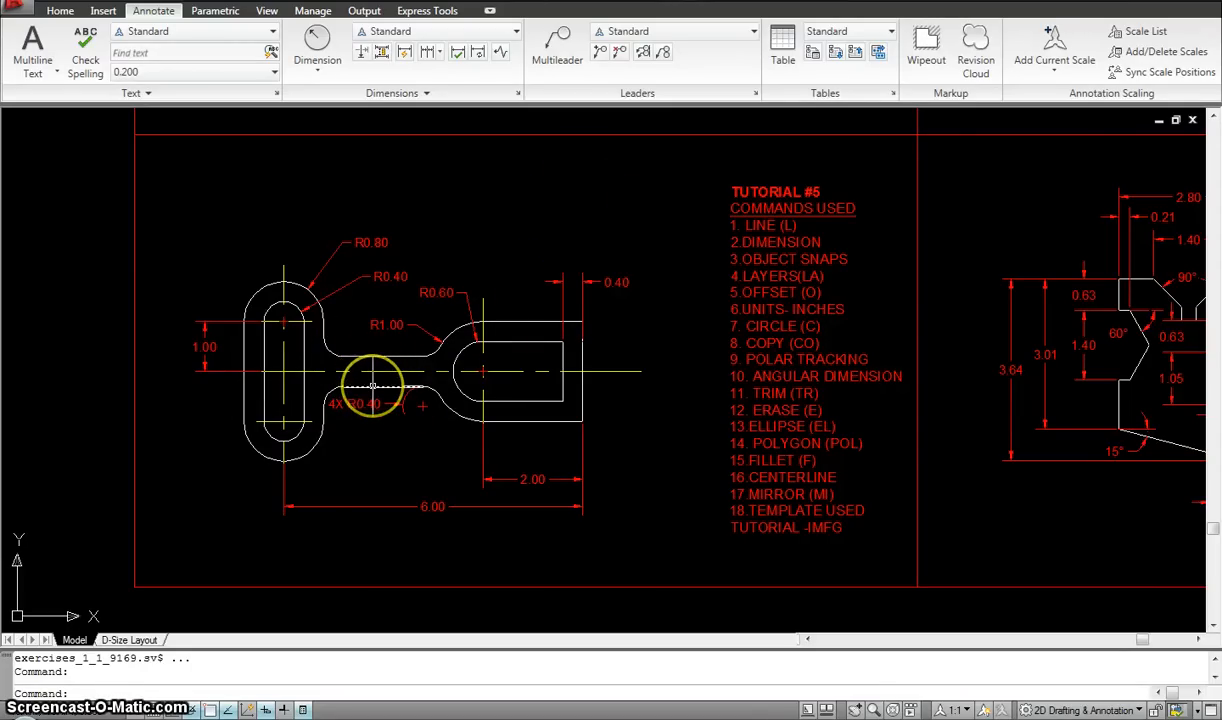
# Step: Examine the Tutorial #5 reference part, its dimensions and the list of commands used
pyautogui.moveTo(372, 385)
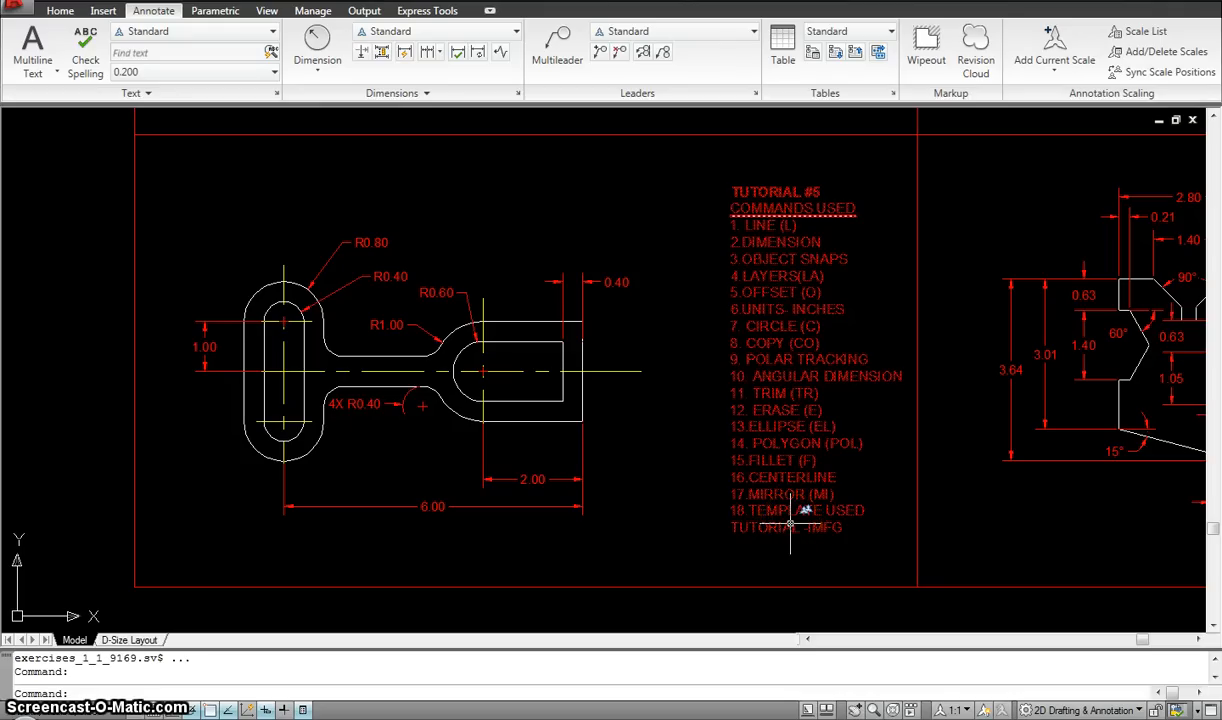
pyautogui.moveTo(358, 370)
pyautogui.mouseDown(button='middle')
pyautogui.moveTo(576, 330)
pyautogui.moveTo(687, 349)
pyautogui.moveTo(699, 364)
pyautogui.moveTo(745, 362)
pyautogui.mouseUp(button='middle')
pyautogui.moveTo(466, 388)
pyautogui.mouseDown(button='middle')
pyautogui.moveTo(486, 390)
pyautogui.moveTo(486, 404)
pyautogui.moveTo(457, 409)
pyautogui.mouseUp(button='middle')
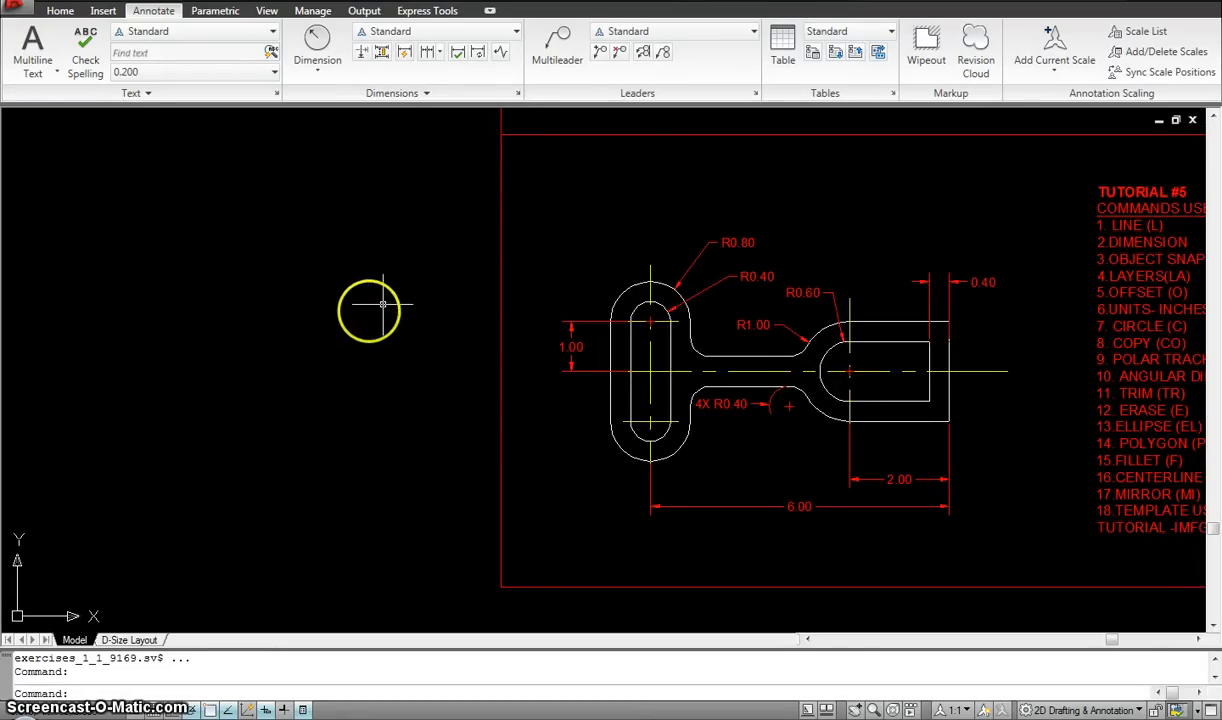
pyautogui.scroll(-5, 347, 320)
pyautogui.scroll(4, 347, 320)
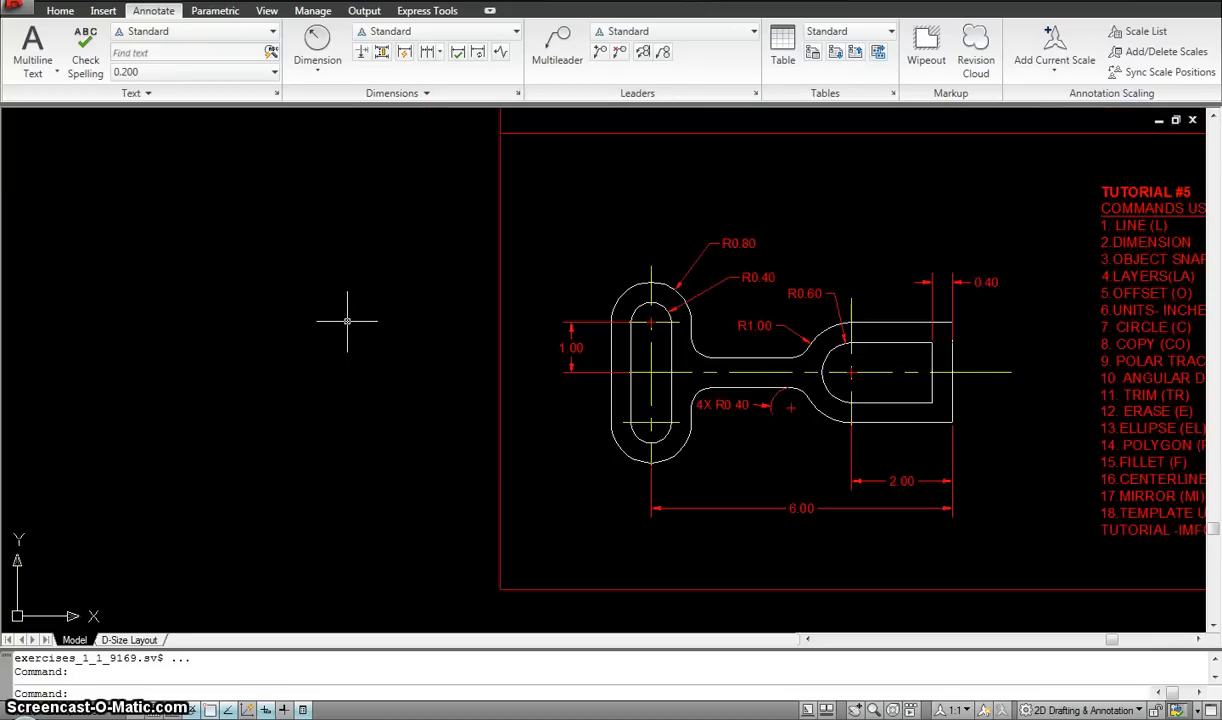
pyautogui.scroll(-6, 347, 320)
pyautogui.scroll(2, 347, 320)
pyautogui.scroll(8, 347, 320)
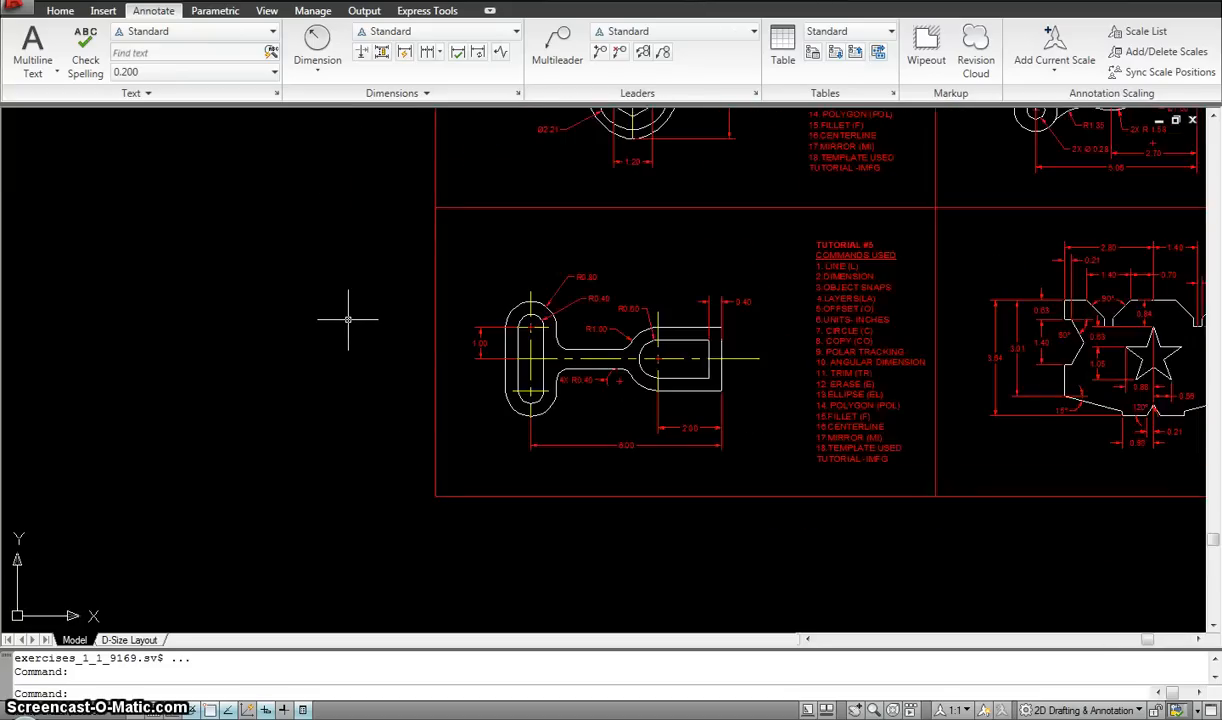
pyautogui.scroll(-4, 347, 320)
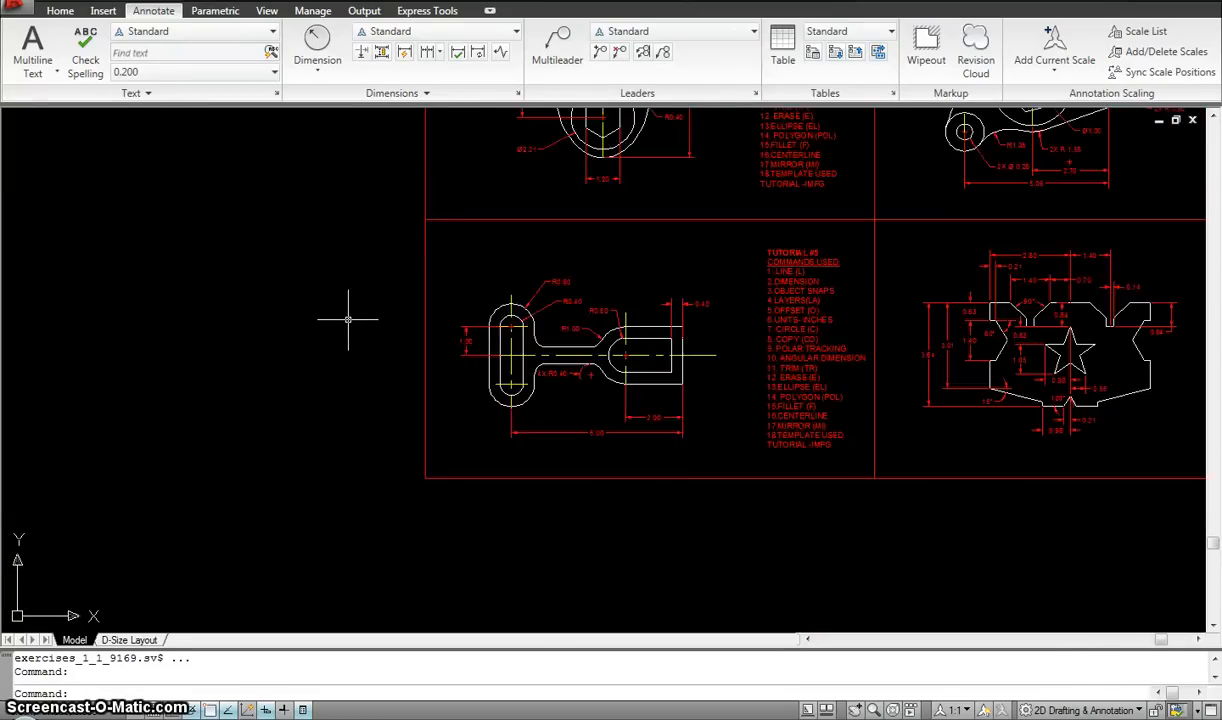
pyautogui.scroll(2, 347, 320)
pyautogui.scroll(-1, 347, 320)
pyautogui.scroll(-1, 347, 318)
pyautogui.scroll(2, 347, 318)
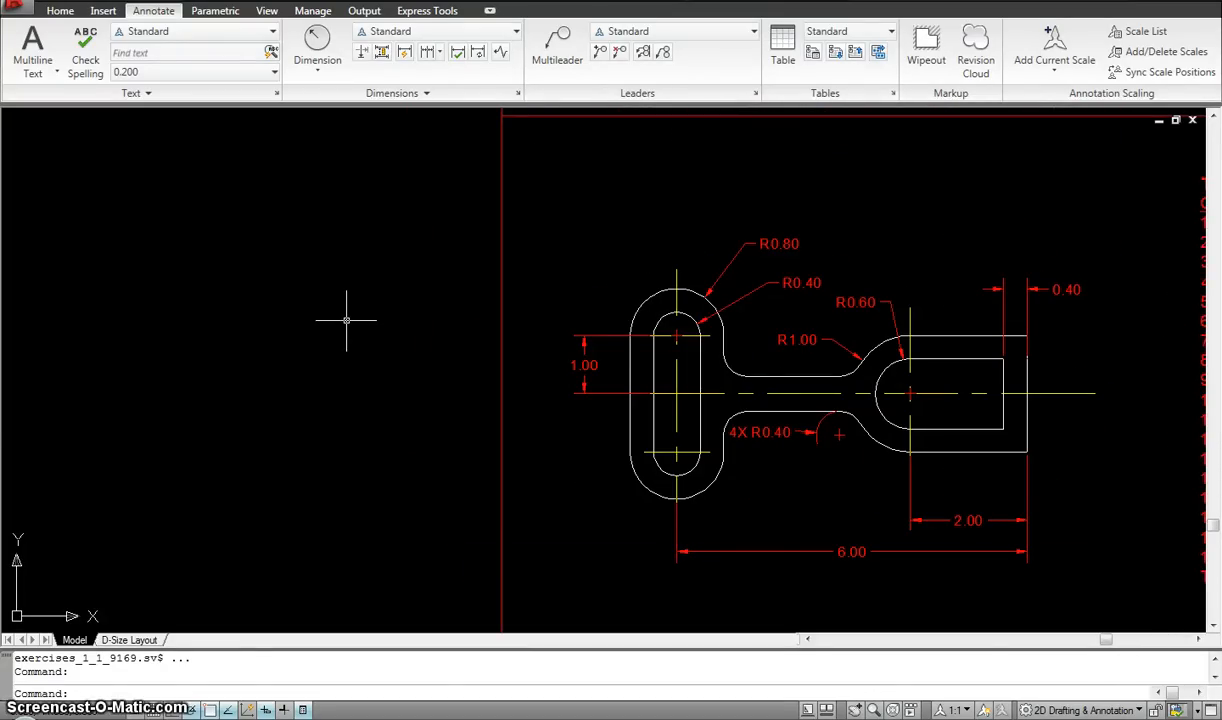
pyautogui.scroll(-2, 347, 320)
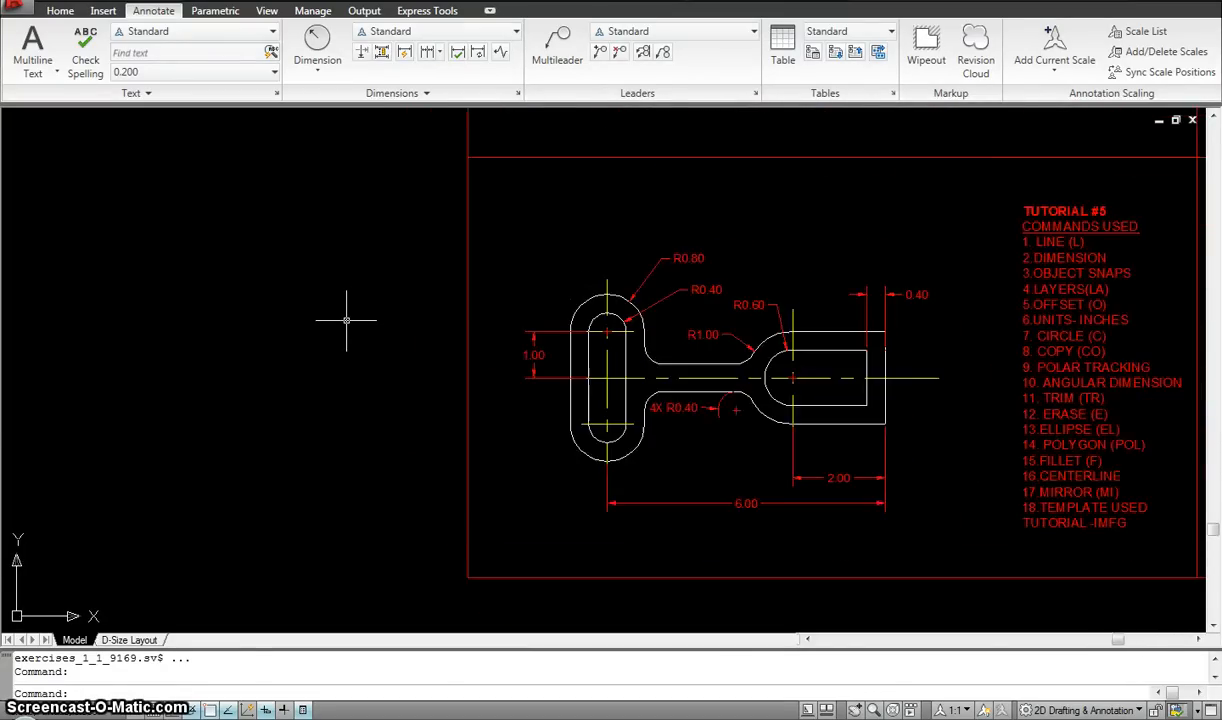
pyautogui.scroll(2, 347, 320)
pyautogui.scroll(-3, 347, 320)
pyautogui.scroll(2, 347, 320)
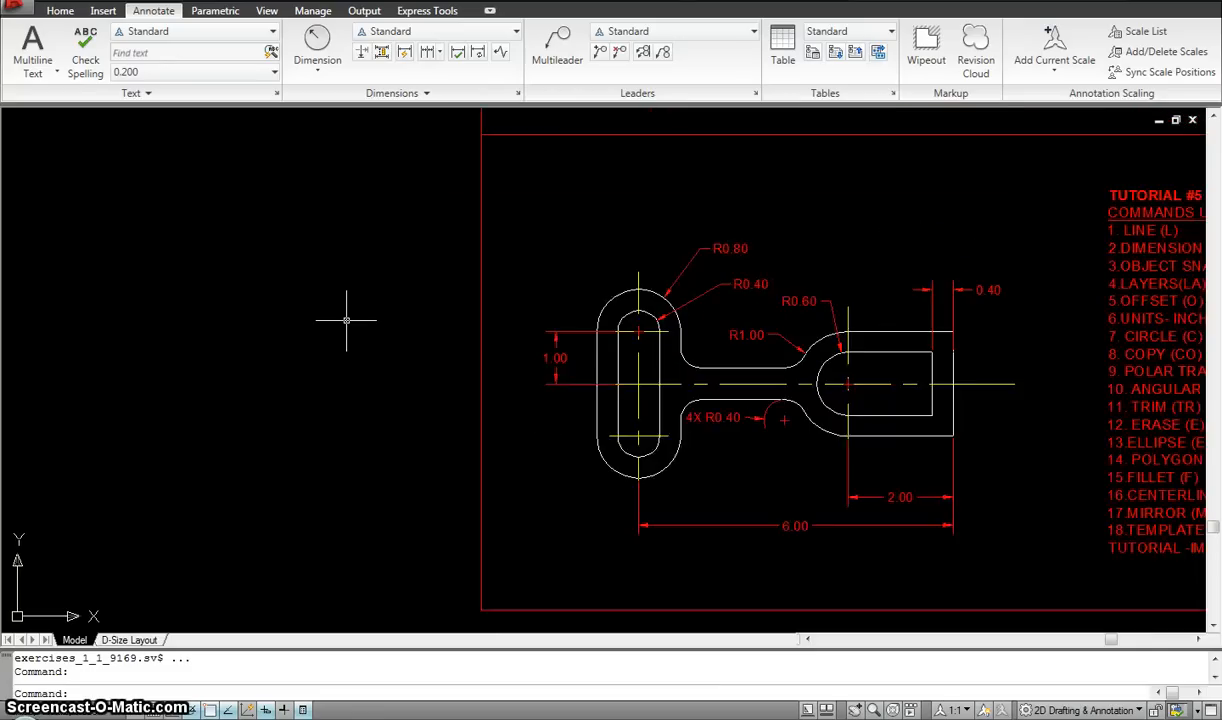
pyautogui.scroll(-2, 347, 320)
pyautogui.scroll(2, 347, 320)
pyautogui.scroll(2, 347, 320)
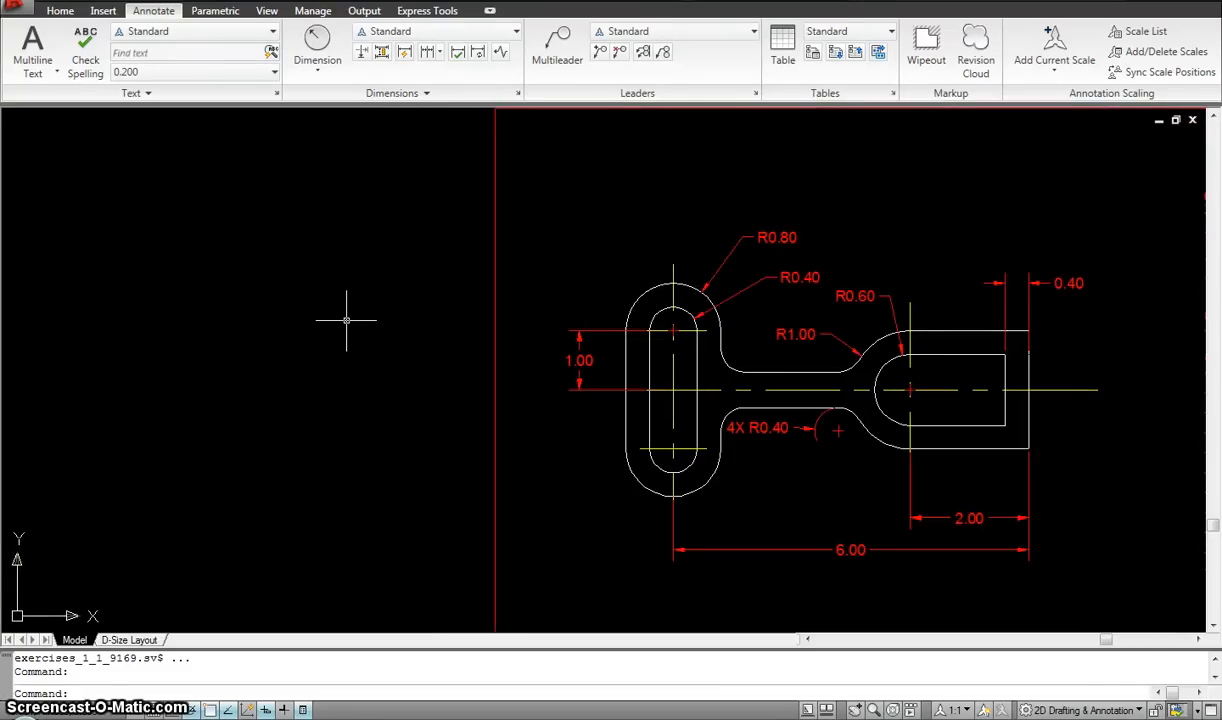
pyautogui.moveTo(347, 325); pyautogui.dragTo(337, 349, button='middle')
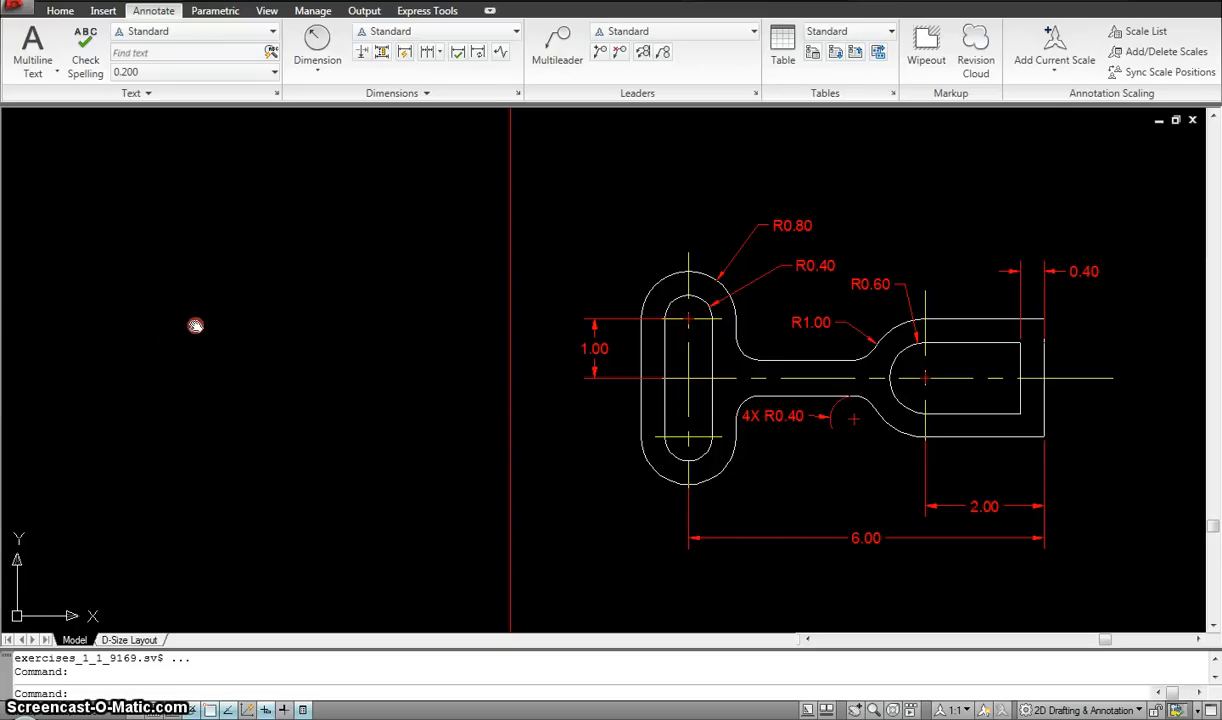
pyautogui.moveTo(195, 325)
pyautogui.mouseDown(button='middle')
pyautogui.moveTo(338, 379)
pyautogui.moveTo(491, 295)
pyautogui.moveTo(630, 297)
pyautogui.moveTo(420, 322)
pyautogui.moveTo(475, 335)
pyautogui.moveTo(524, 316)
pyautogui.moveTo(402, 320)
pyautogui.moveTo(450, 319)
pyautogui.moveTo(458, 303)
pyautogui.mouseUp(button='middle')
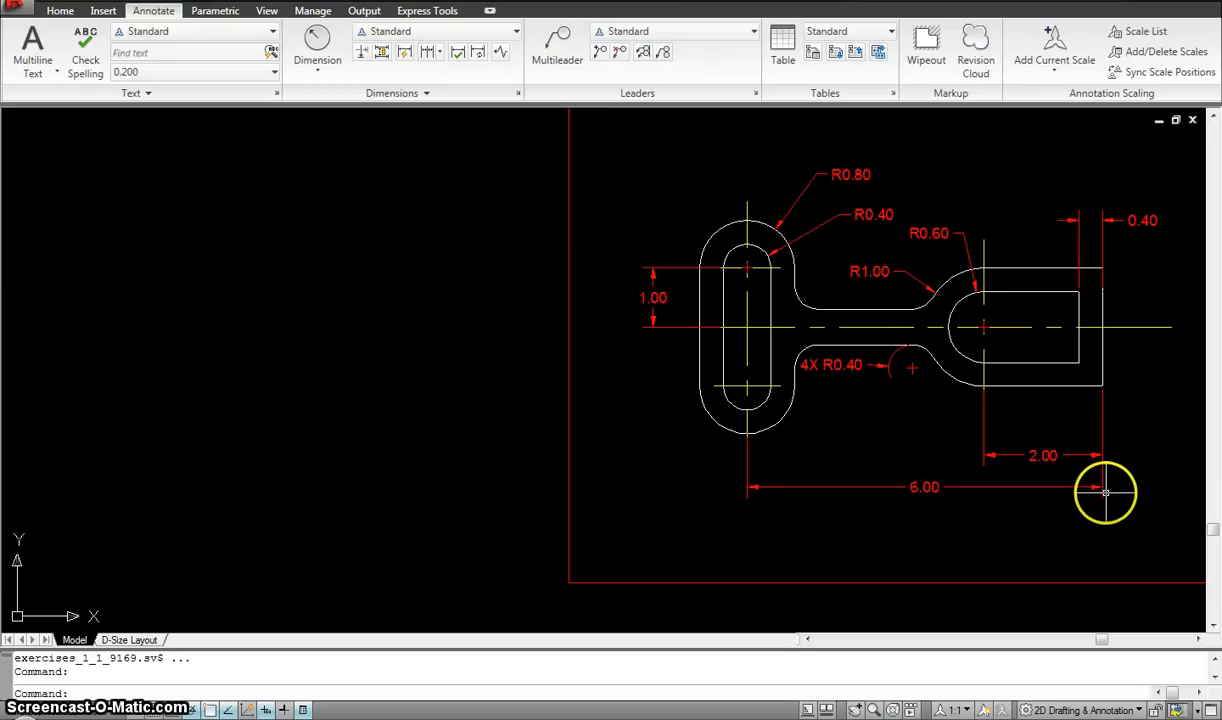
pyautogui.moveTo(961, 304); pyautogui.dragTo(760, 312, button='middle')
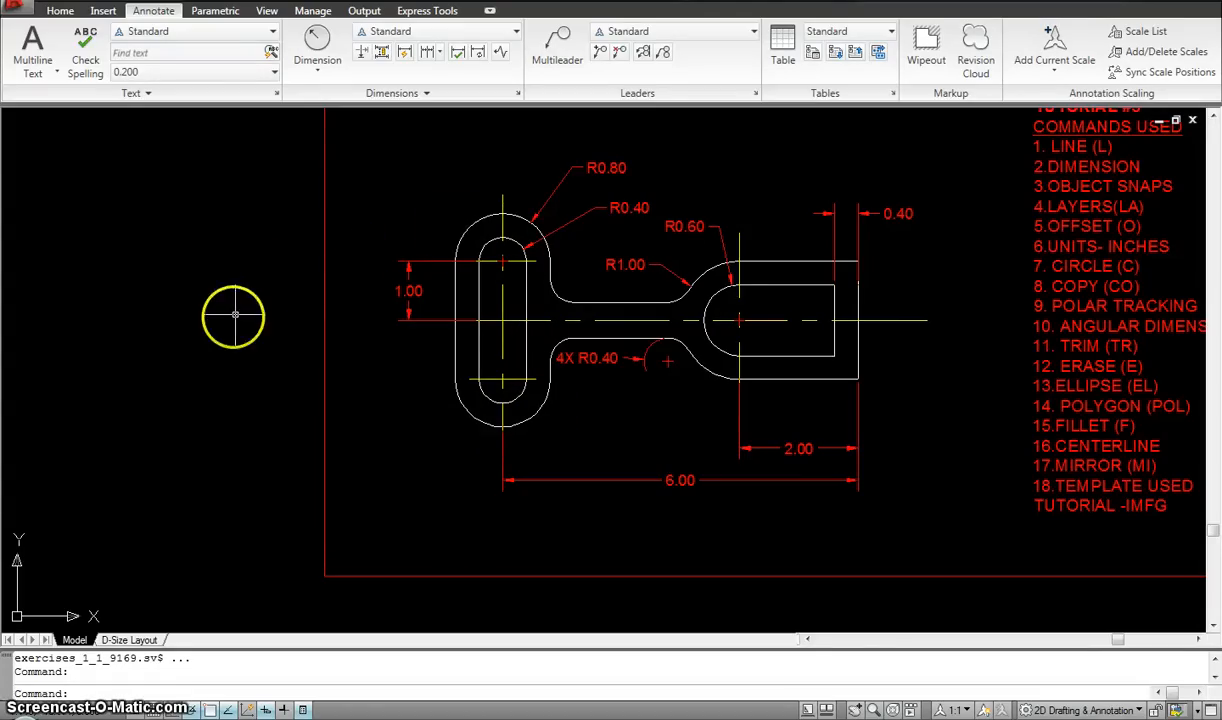
# Step: Make CENTERLINE the current layer, with empty drawing space in view beside the reference part
pyautogui.moveTo(234, 315)
pyautogui.mouseDown(button='middle')
pyautogui.moveTo(554, 287)
pyautogui.moveTo(538, 289)
pyautogui.mouseUp(button='middle')
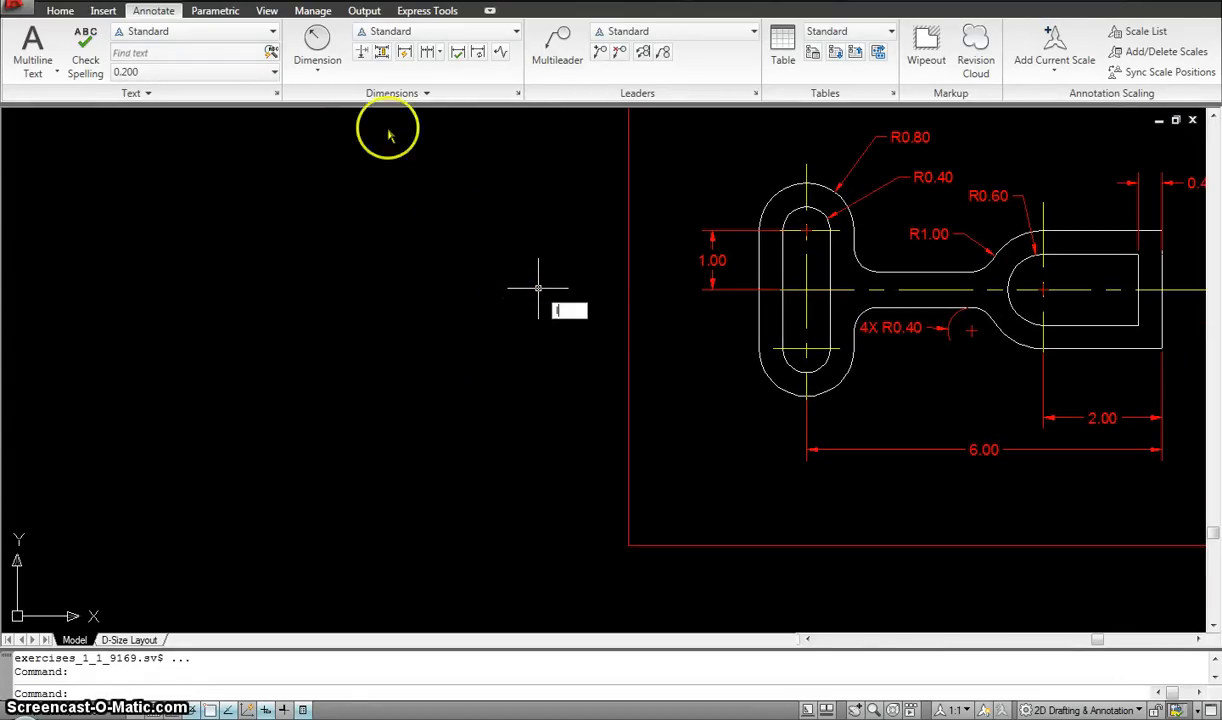
pyautogui.press('Escape')
pyautogui.press('Escape')
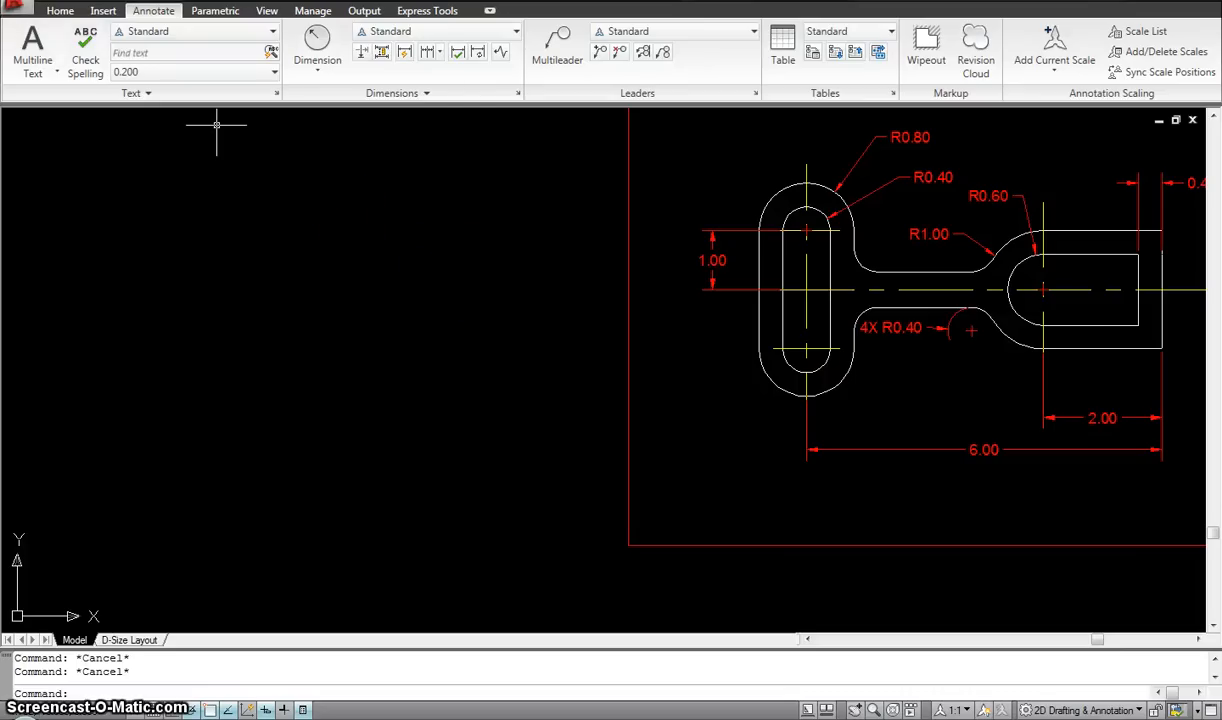
pyautogui.click(62, 11)
pyautogui.click(336, 71)
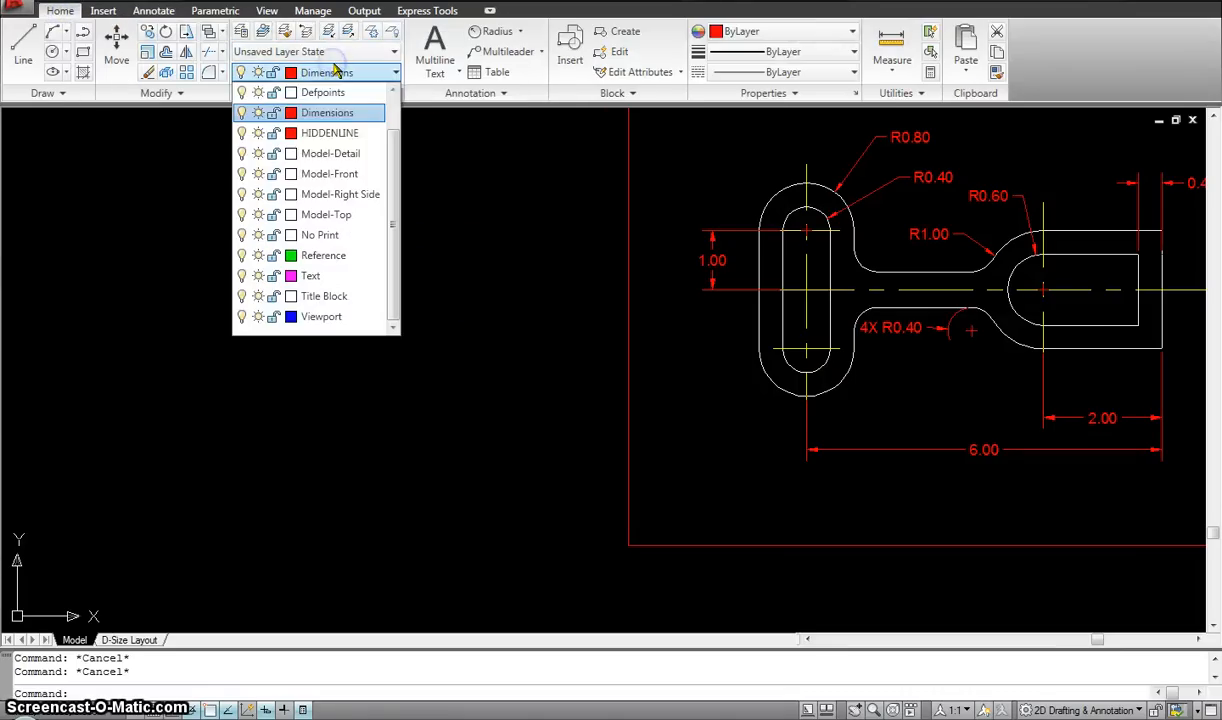
pyautogui.scroll(2, 395, 190)
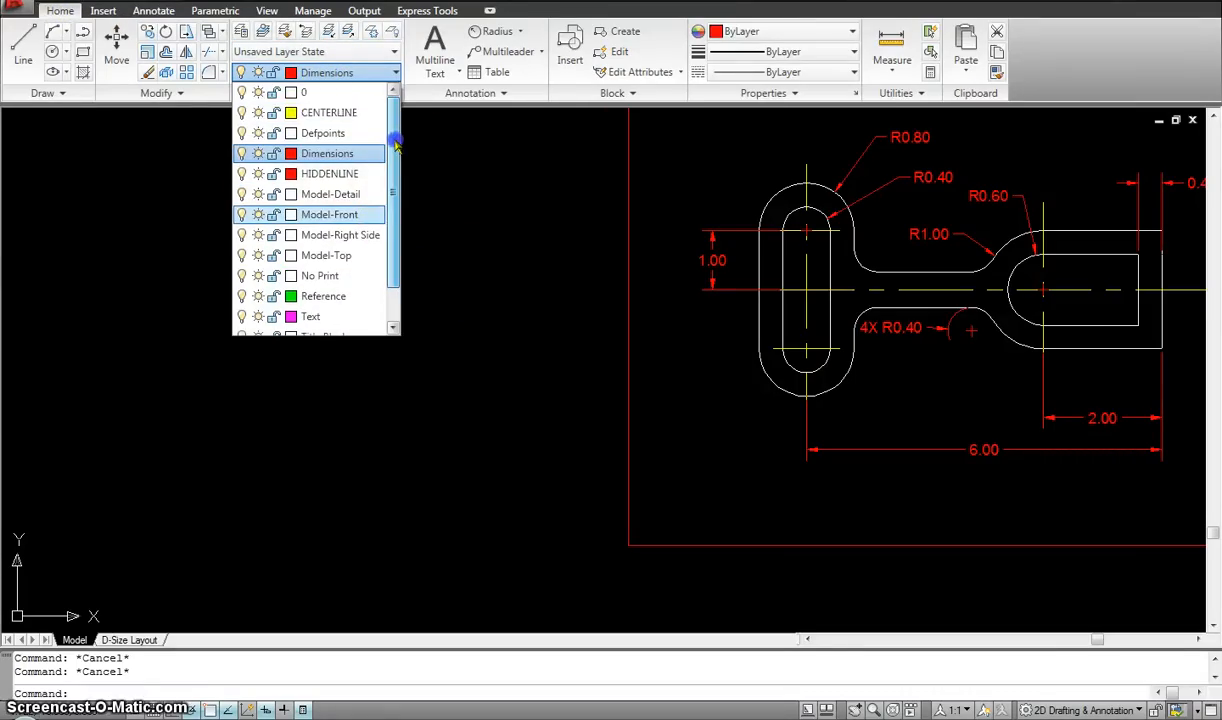
pyautogui.click(327, 110)
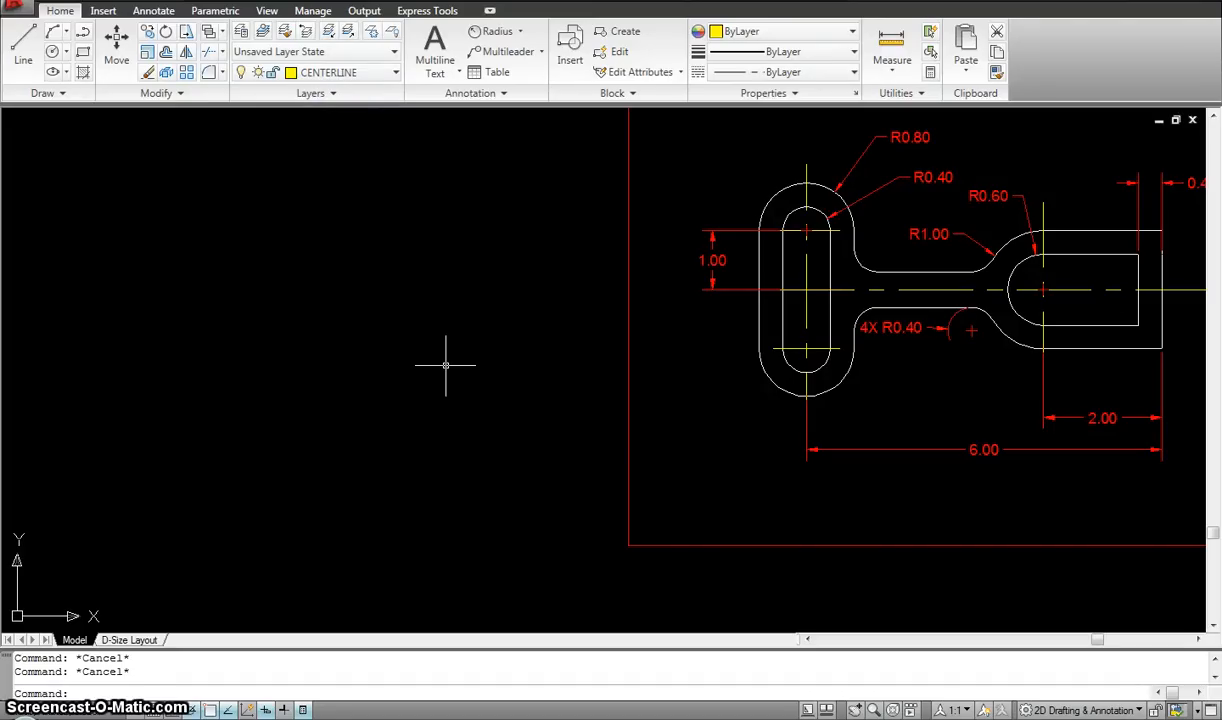
# Step: Draw a long horizontal centerline in the empty space to the left of the reference part
pyautogui.write('l')
pyautogui.press('Return')
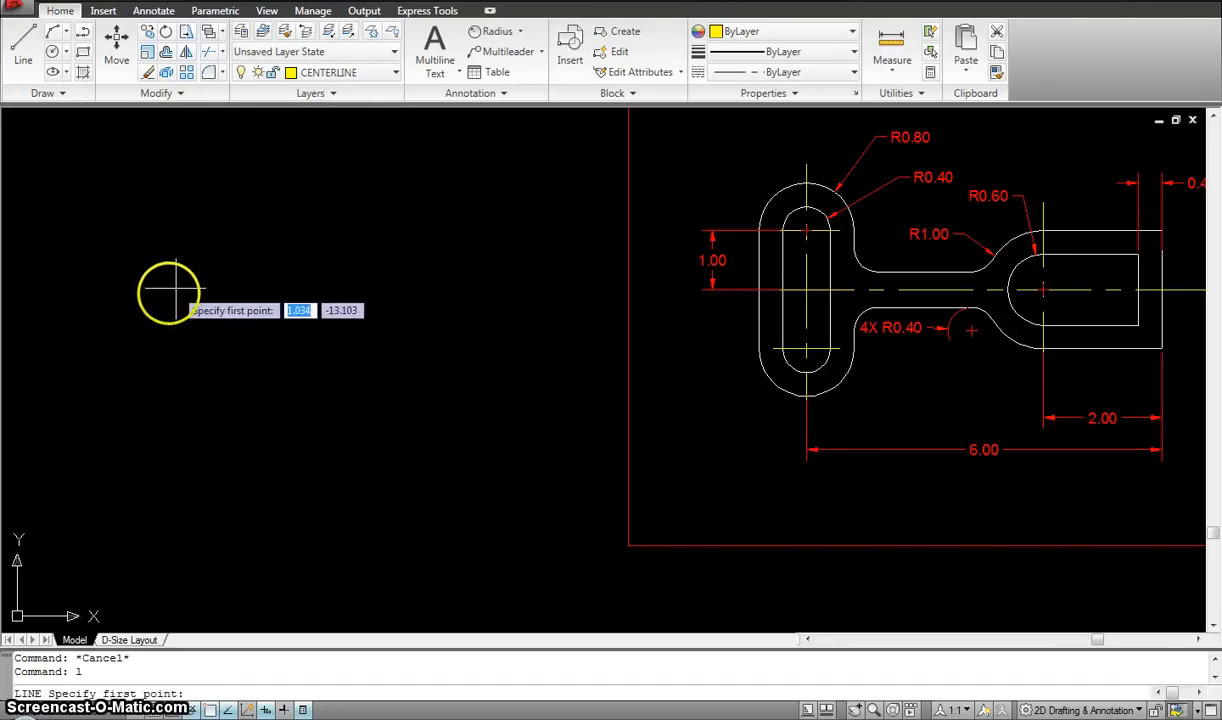
pyautogui.click(160, 300)
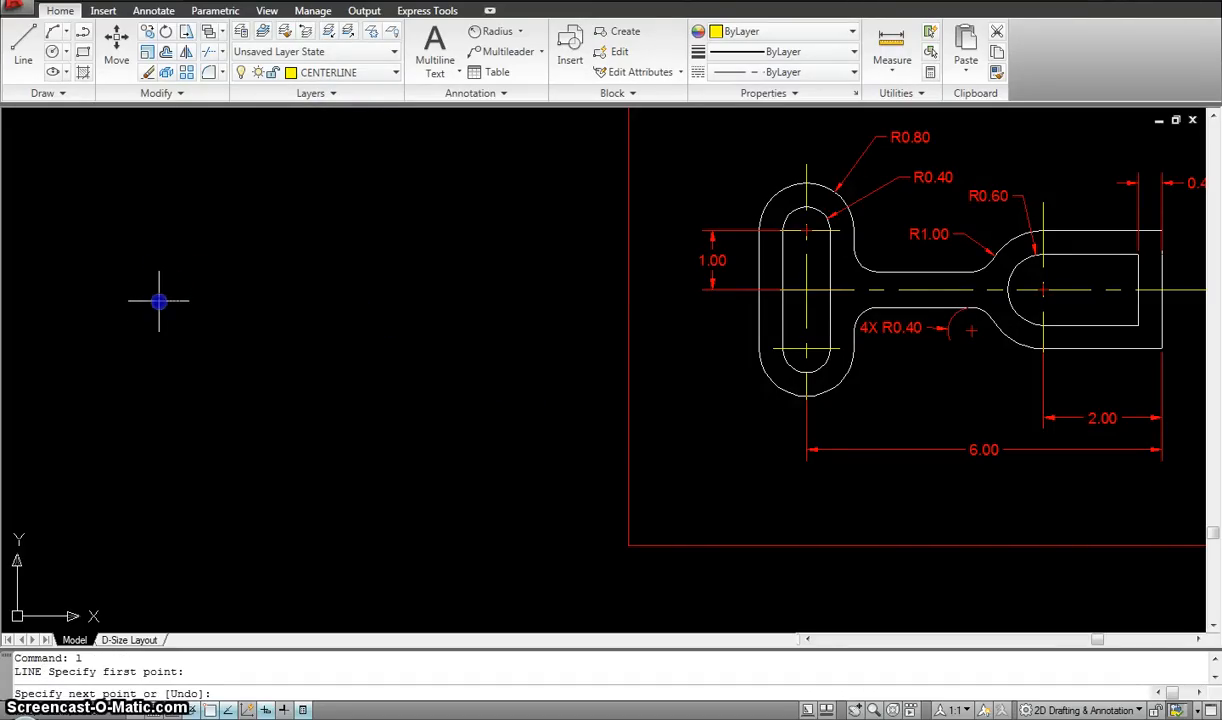
pyautogui.click(595, 300)
pyautogui.press('Escape')
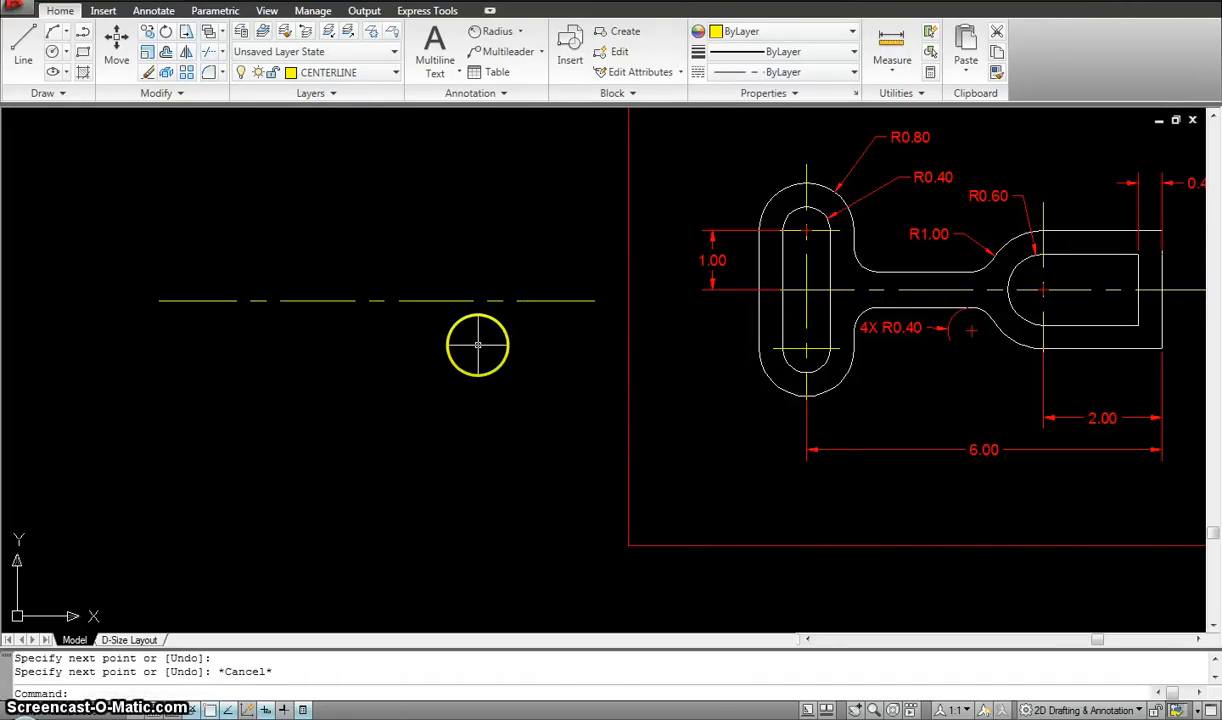
# Step: Draw a vertical centerline crossing the horizontal centerline near its left end
pyautogui.write('l')
pyautogui.press('Return')
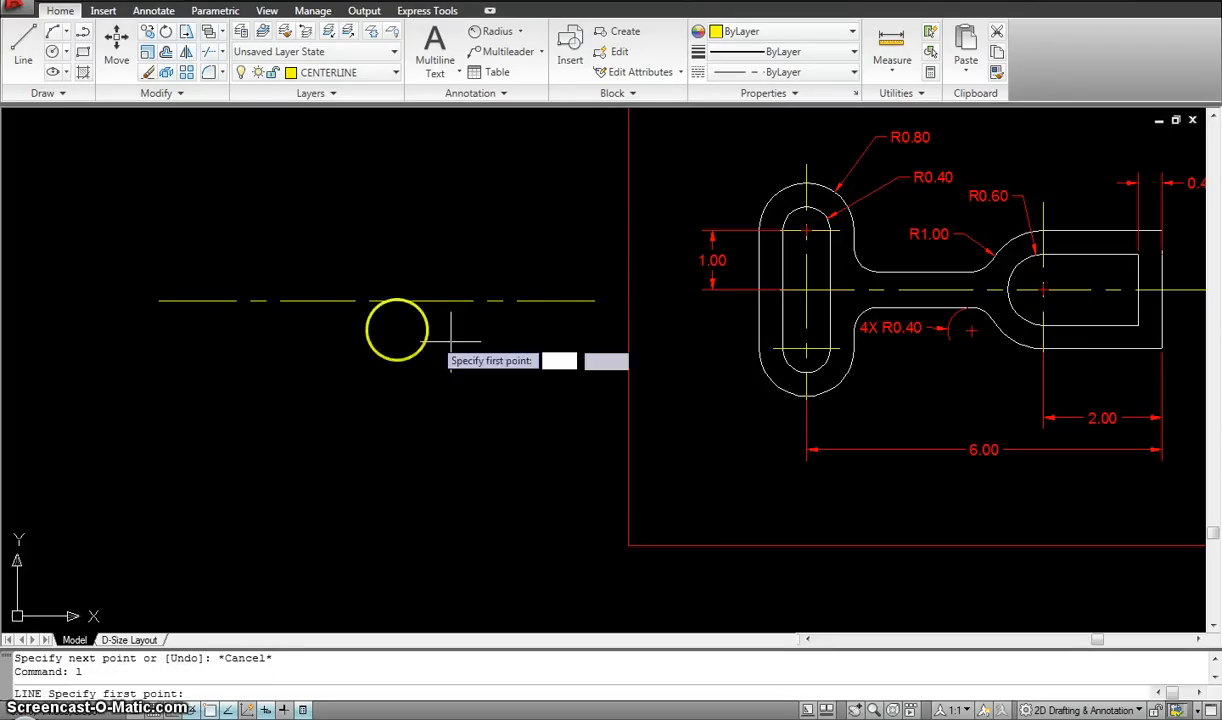
pyautogui.click(222, 150)
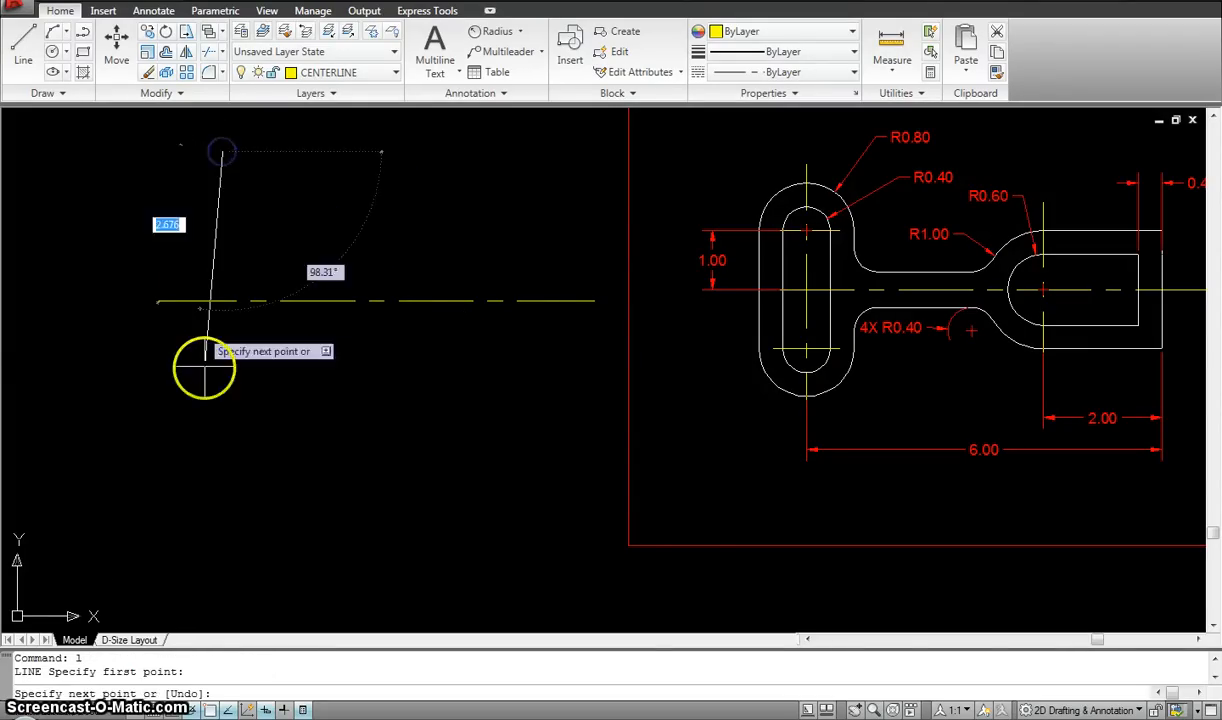
pyautogui.click(218, 476)
pyautogui.press('Escape')
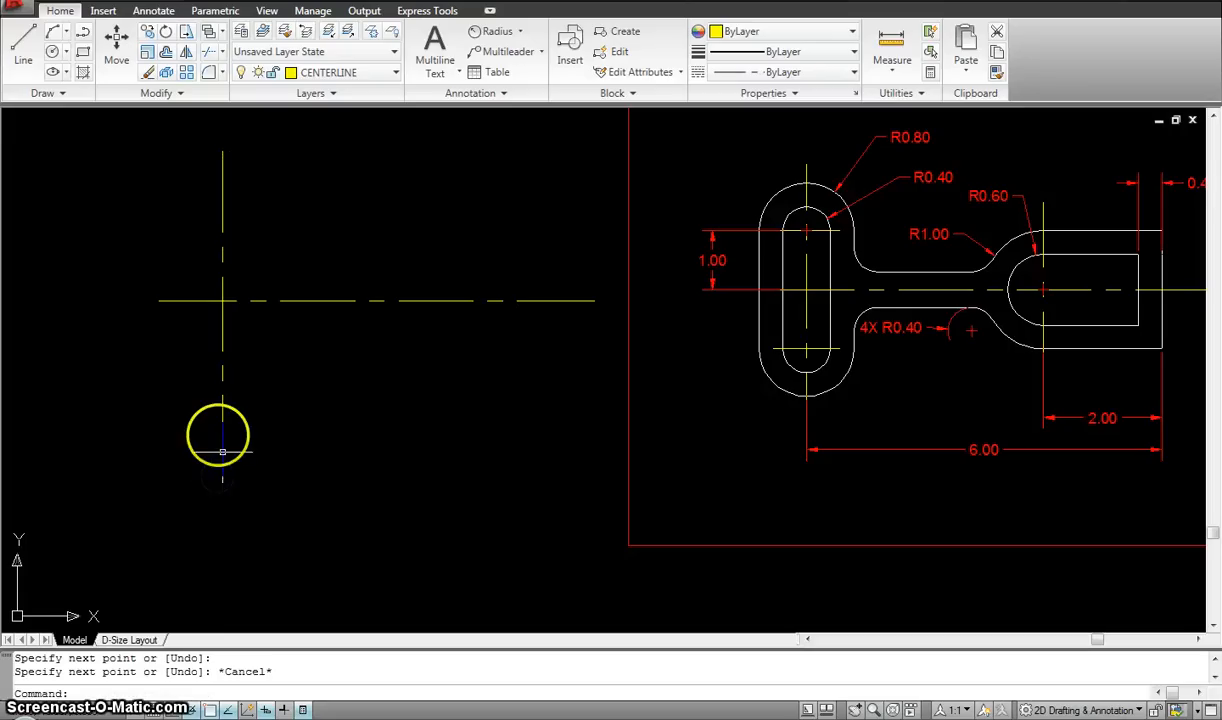
# Step: Move the vertical centerline by its midpoint so that it is centered on the horizontal centerline
pyautogui.write('m')
pyautogui.press('Return')
pyautogui.click(229, 404)
pyautogui.click(214, 400)
pyautogui.press('Return')
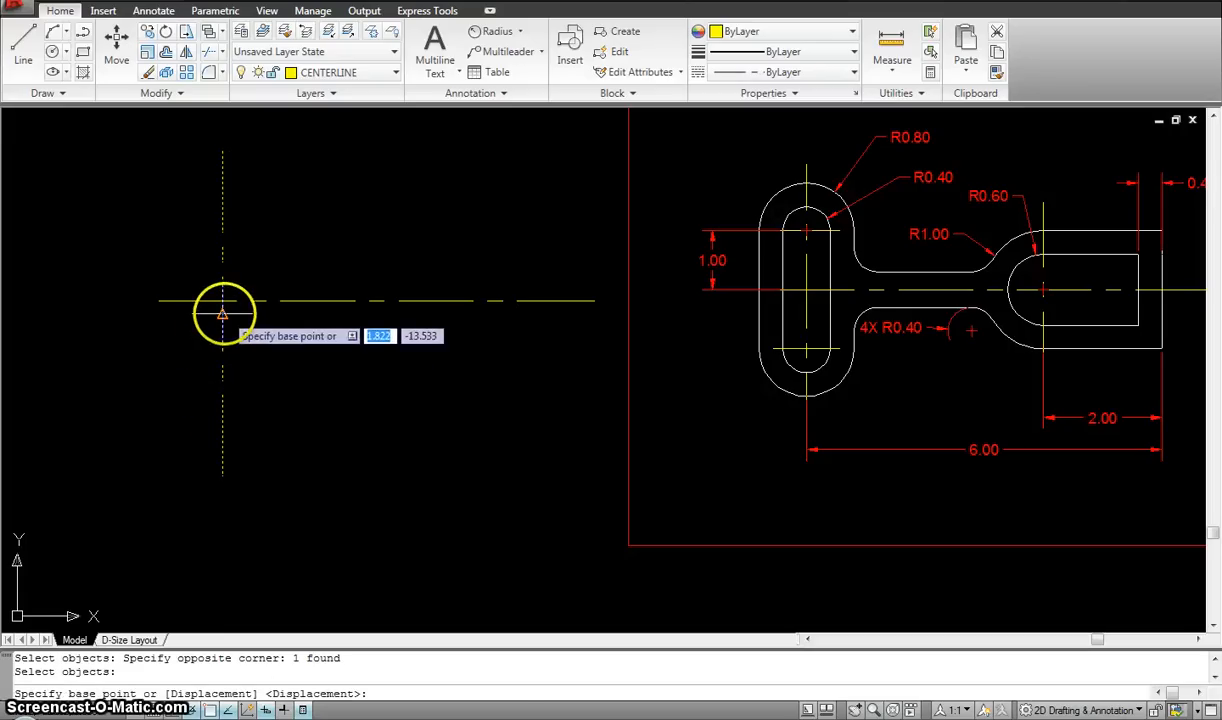
pyautogui.click(222, 313)
pyautogui.press('Escape')
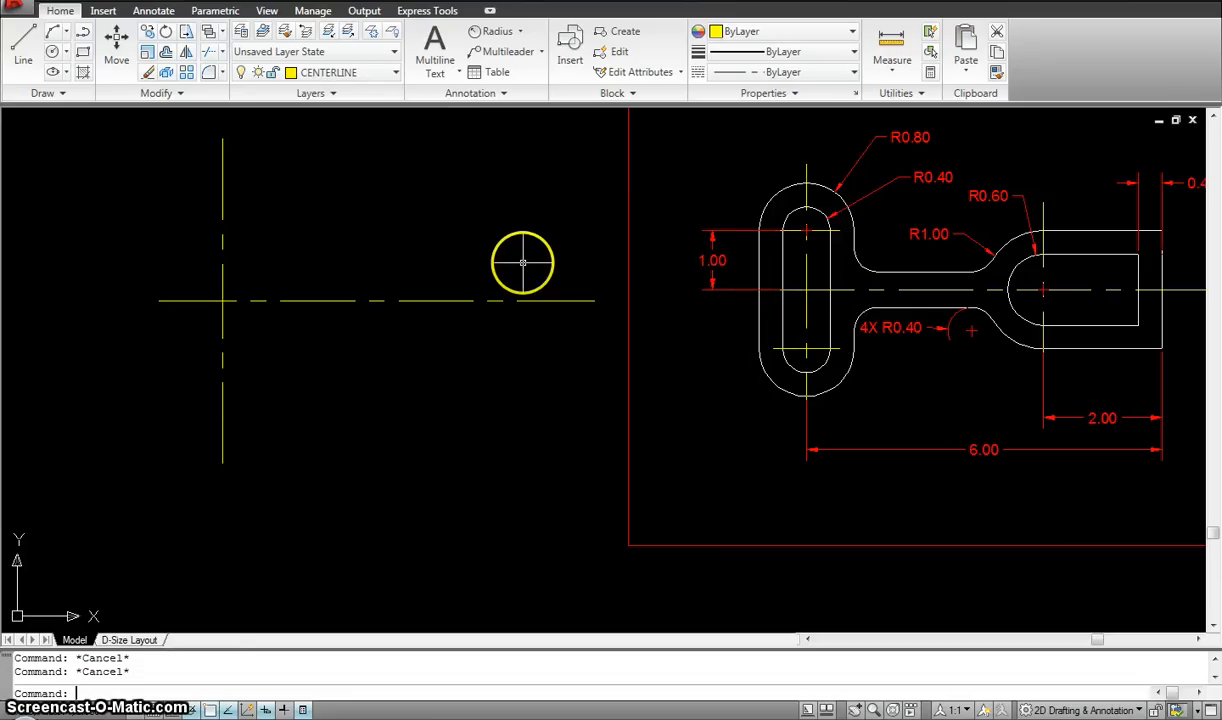
# Step: Offset the horizontal centerline by 1 both above and below
pyautogui.press('Return')
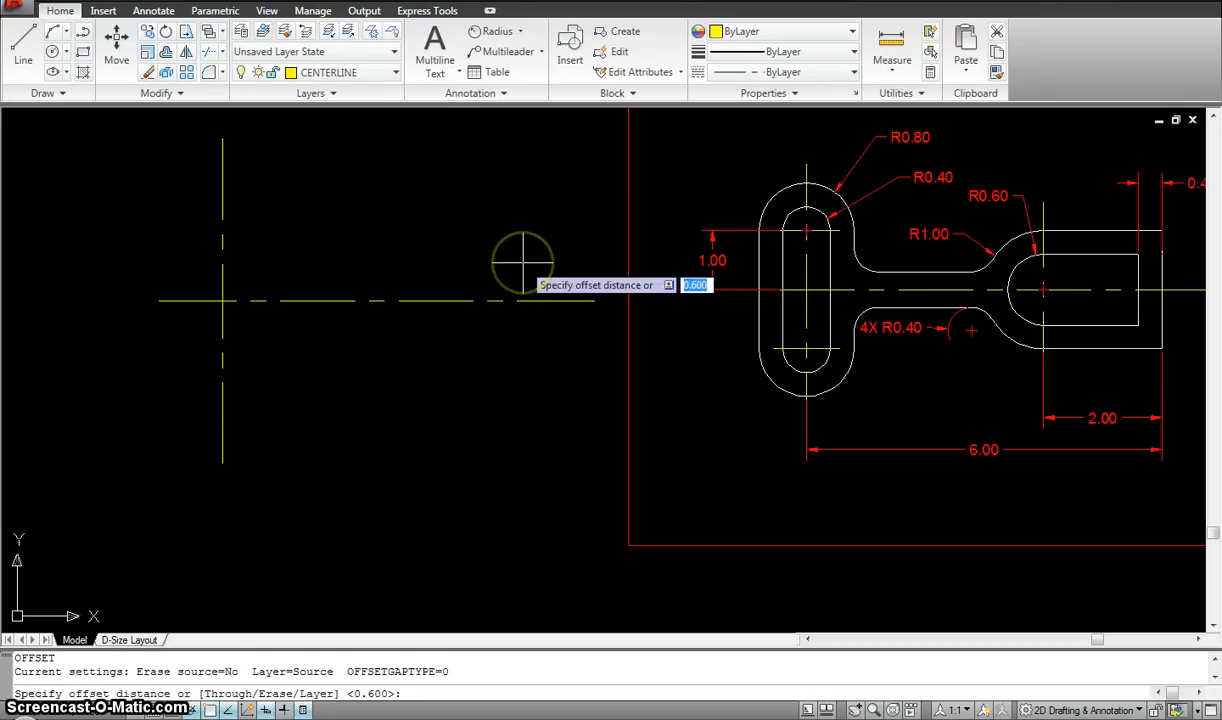
pyautogui.write('1')
pyautogui.press('Return')
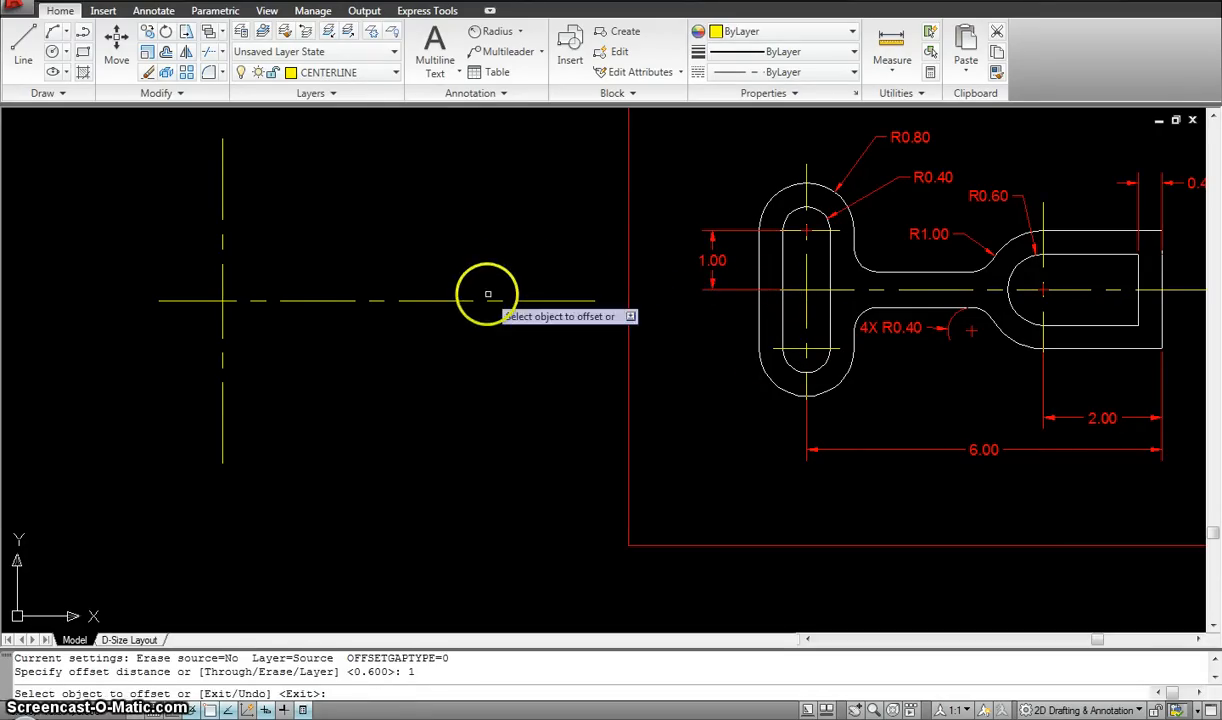
pyautogui.click(465, 300)
pyautogui.click(438, 178)
pyautogui.click(416, 308)
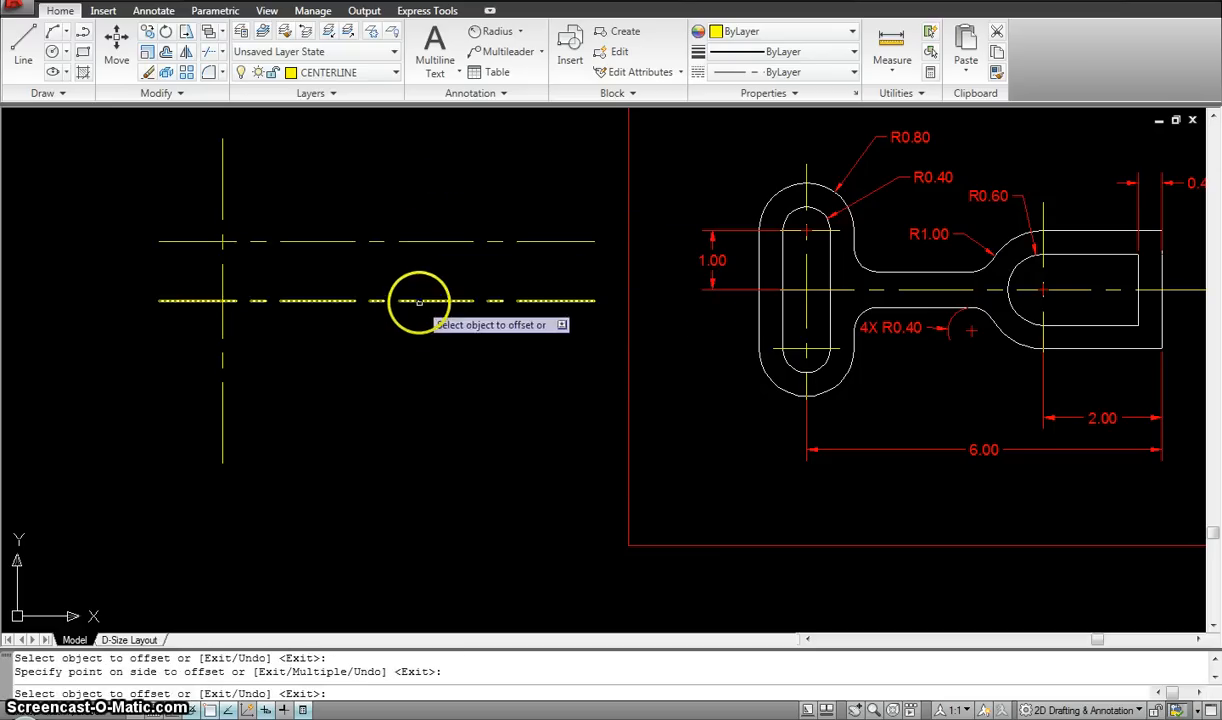
pyautogui.click(424, 364)
pyautogui.press('Escape')
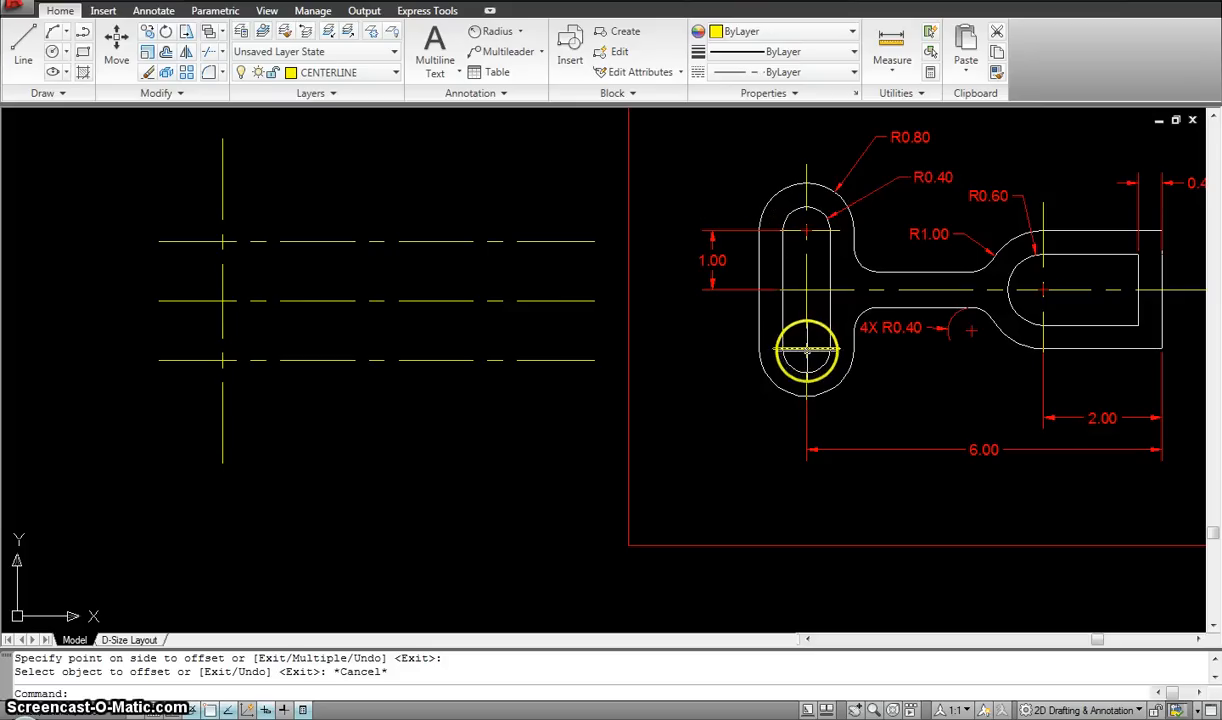
# Step: Draw a circle of radius 0.4 centered where the vertical centerline crosses the upper offset centerline
pyautogui.click(807, 336)
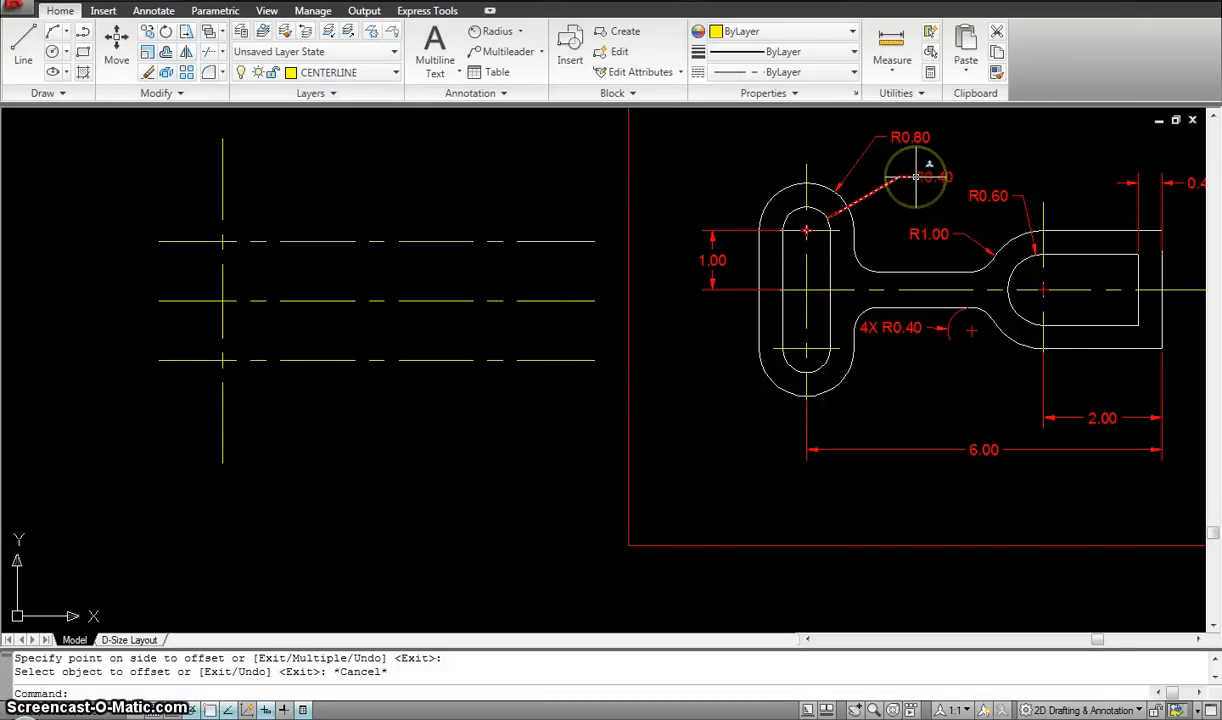
pyautogui.moveTo(916, 177)
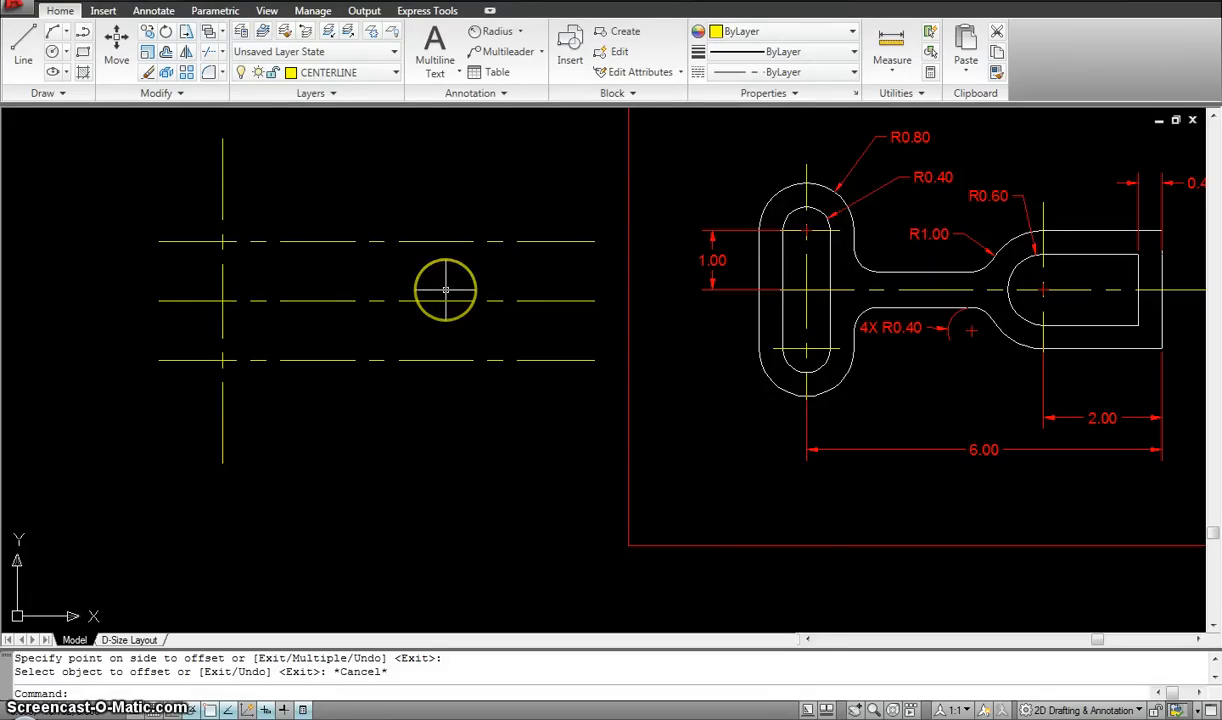
pyautogui.write('c')
pyautogui.press('Return')
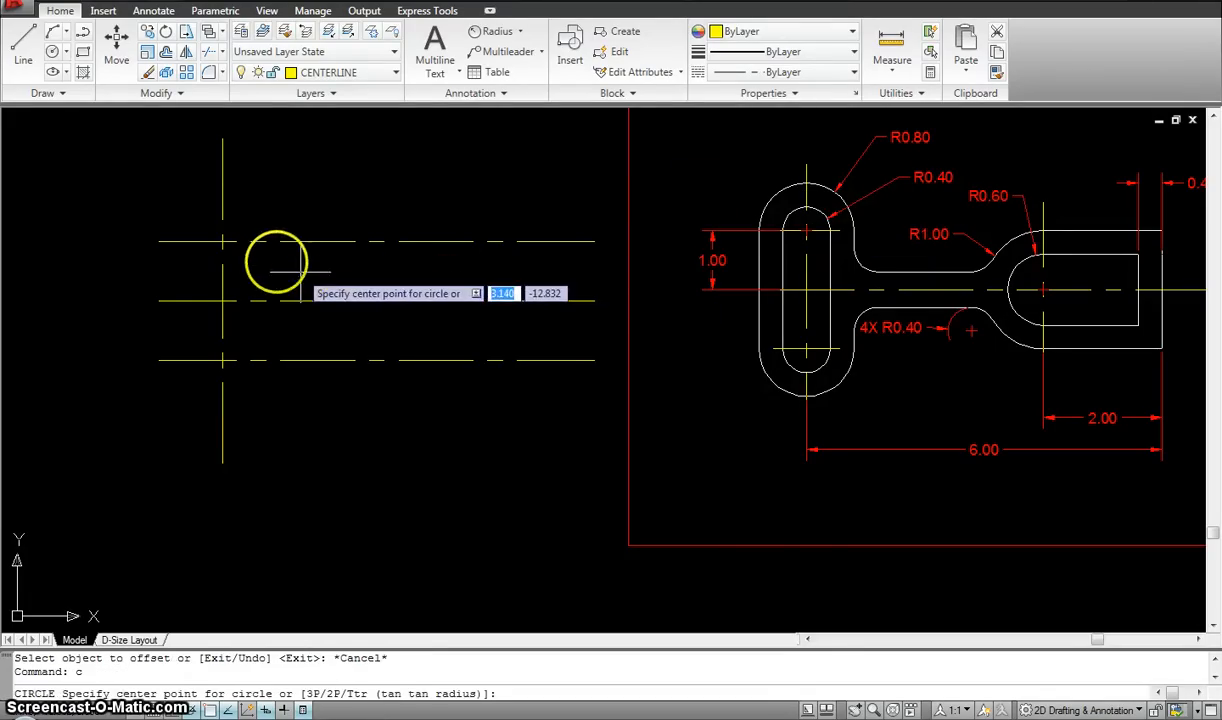
pyautogui.click(222, 241)
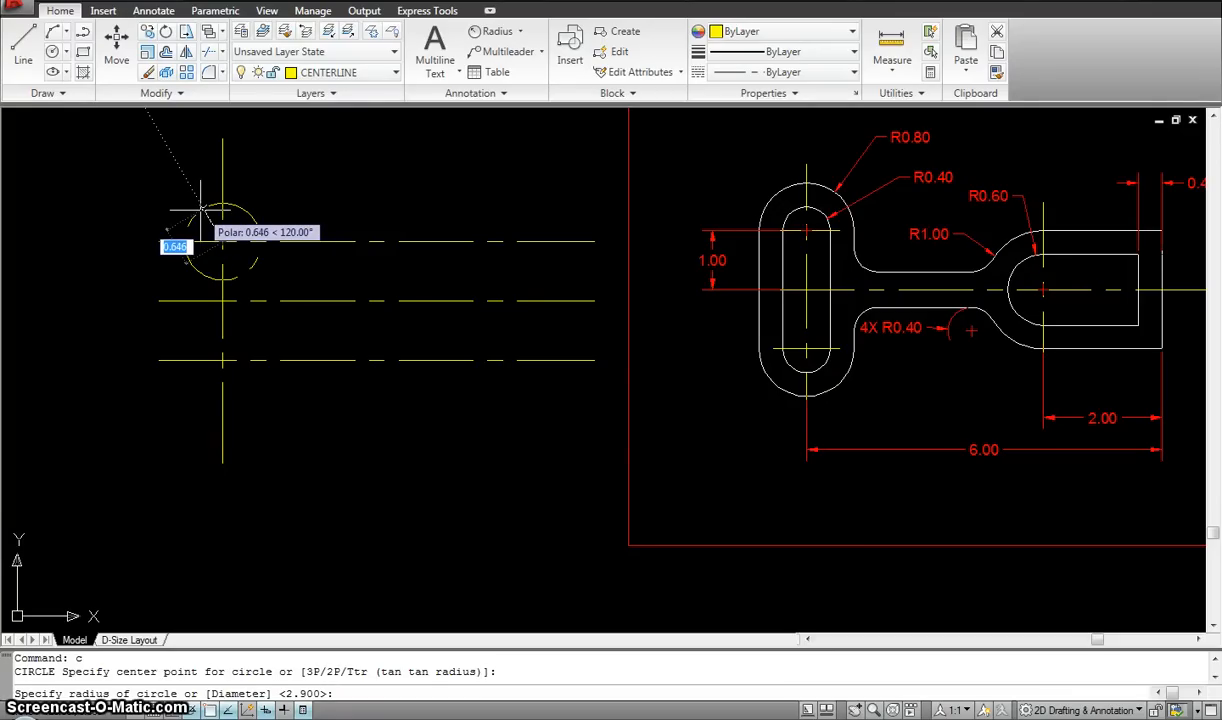
pyautogui.write('.')
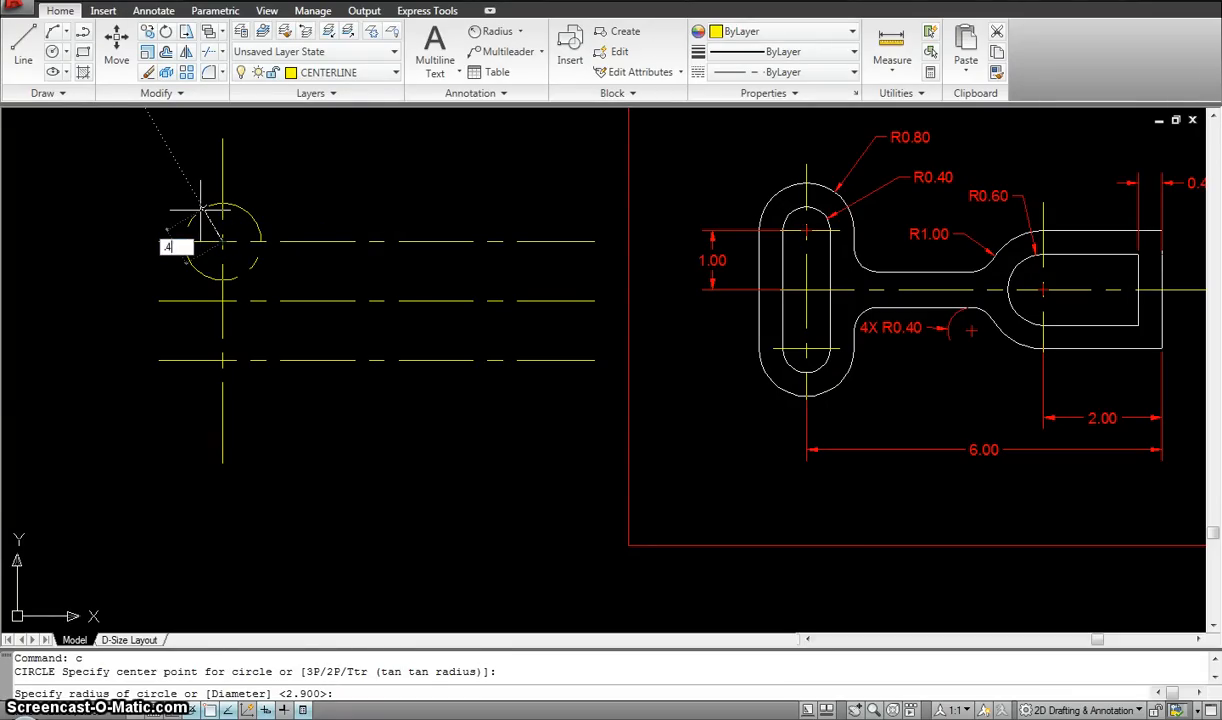
pyautogui.write('4')
pyautogui.press('Return')
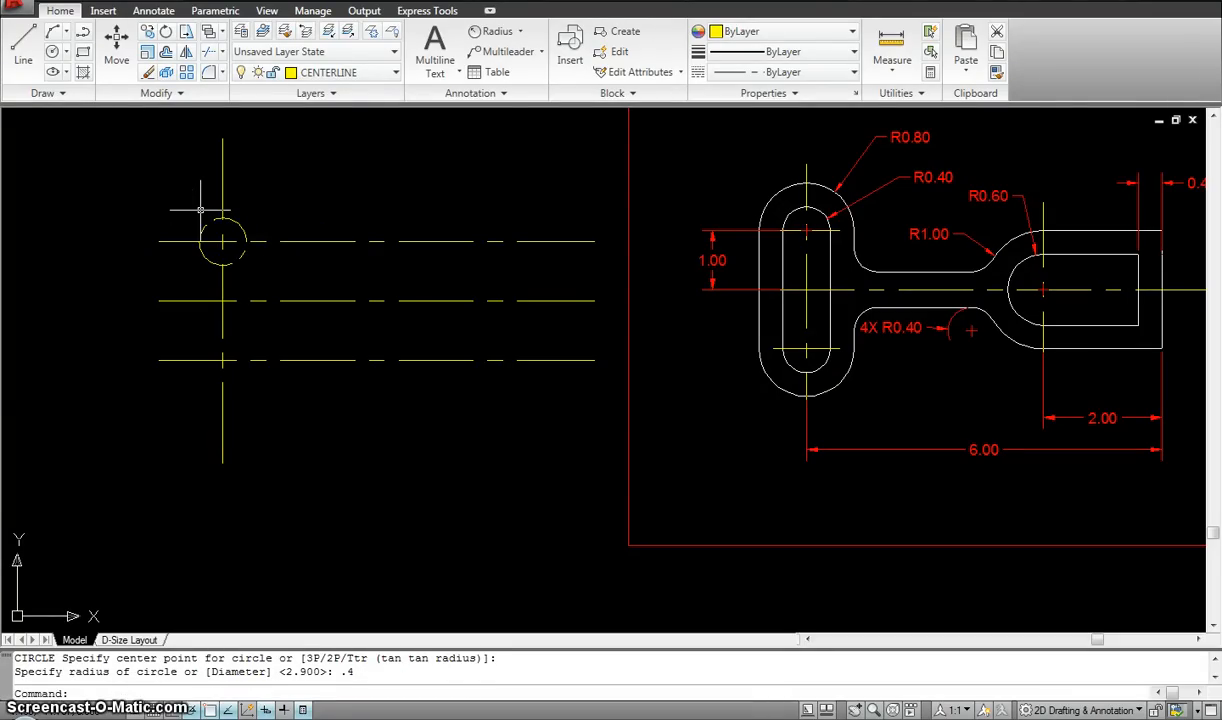
# Step: Make Model-Top the current layer and move the 0.4 radius circle from the centerline layer onto Model-Top
pyautogui.click(288, 73)
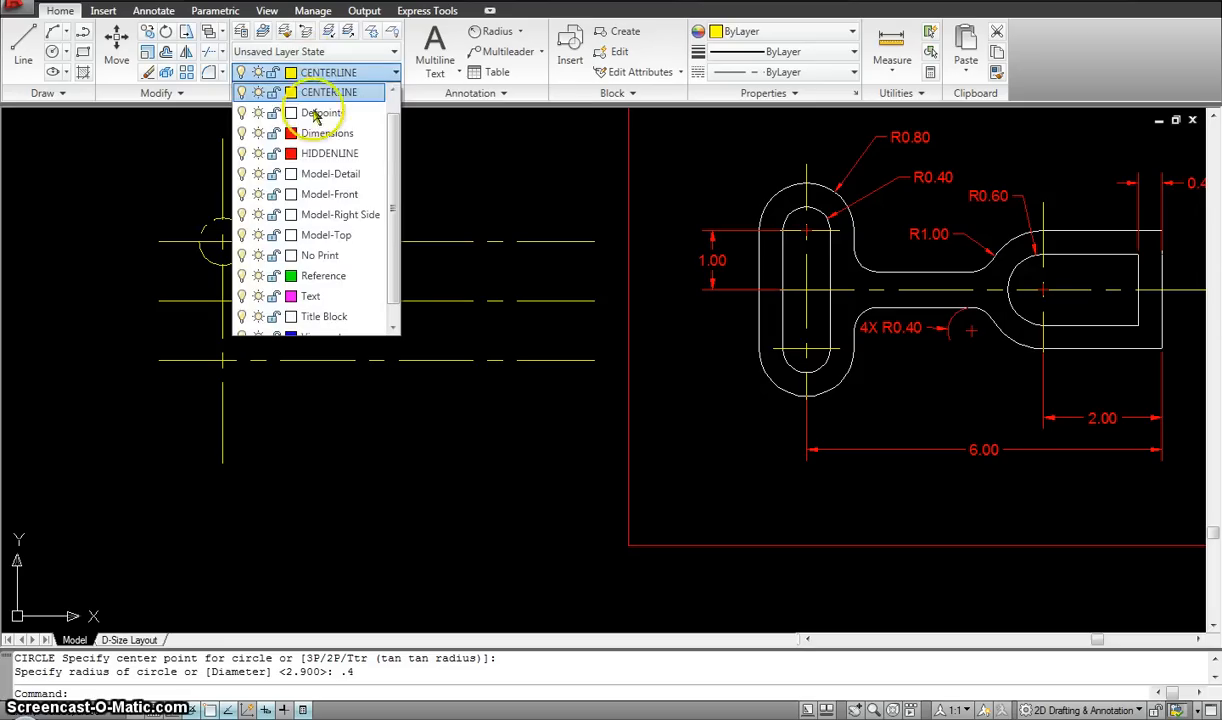
pyautogui.click(320, 235)
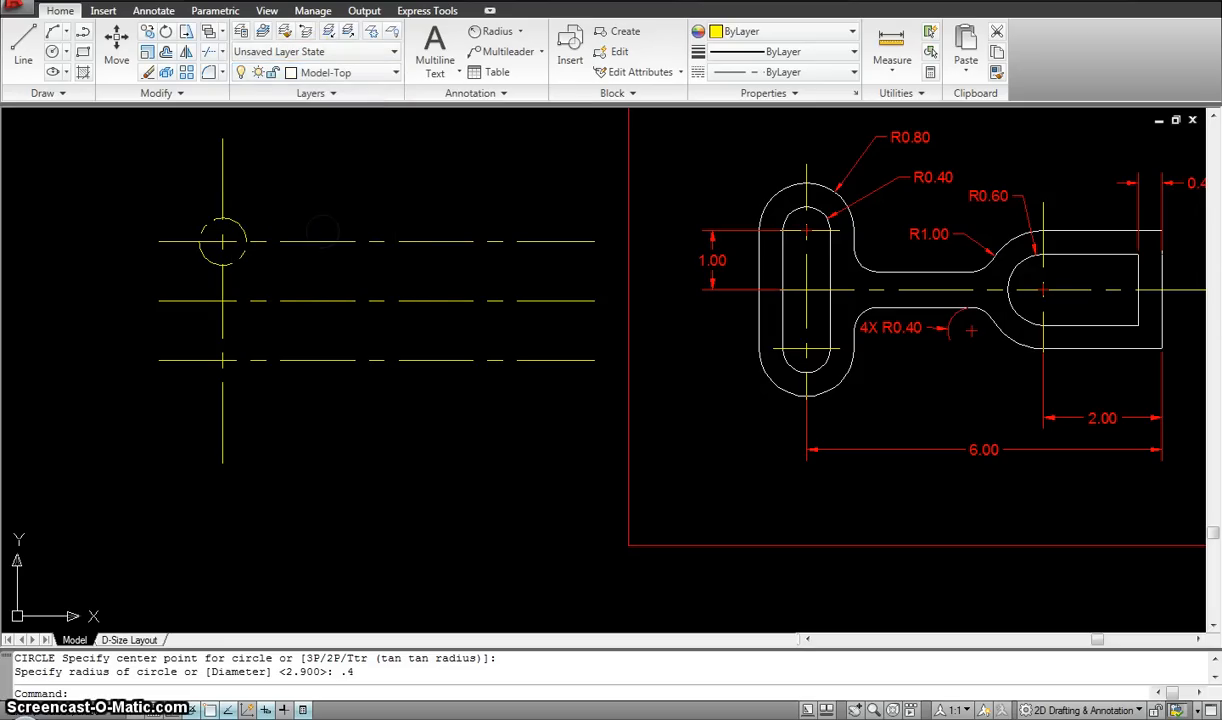
pyautogui.click(232, 219)
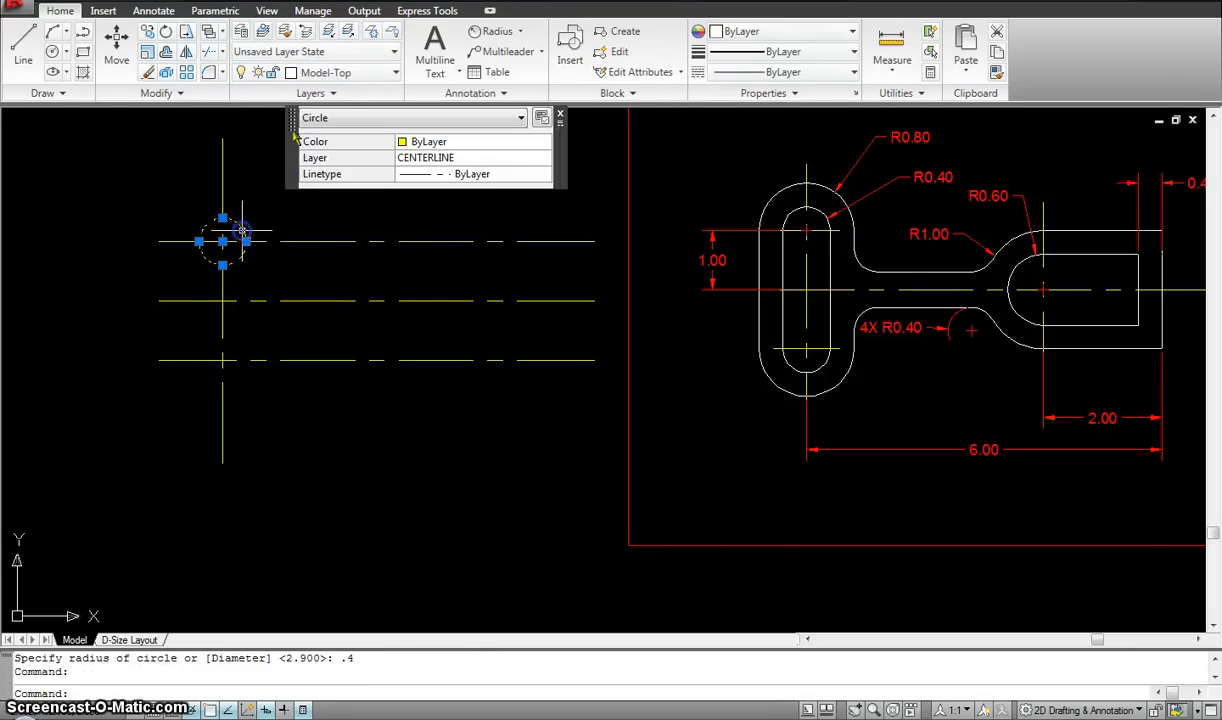
pyautogui.click(335, 77)
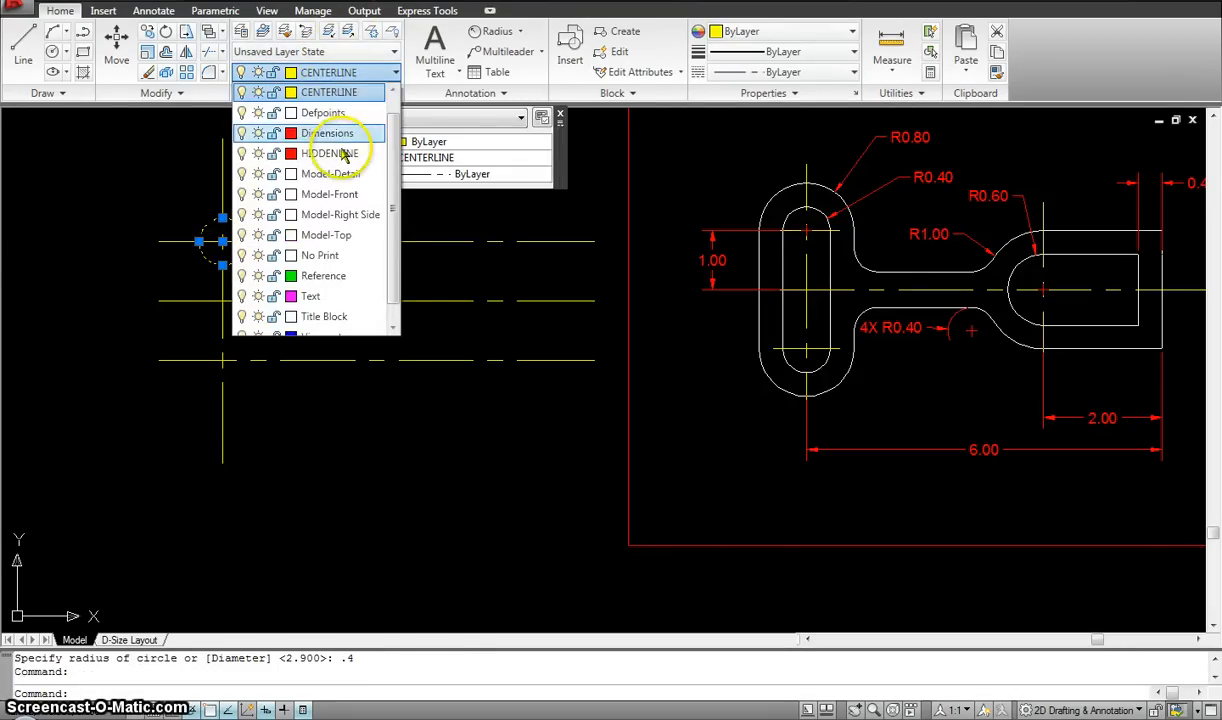
pyautogui.click(325, 235)
pyautogui.press('Escape')
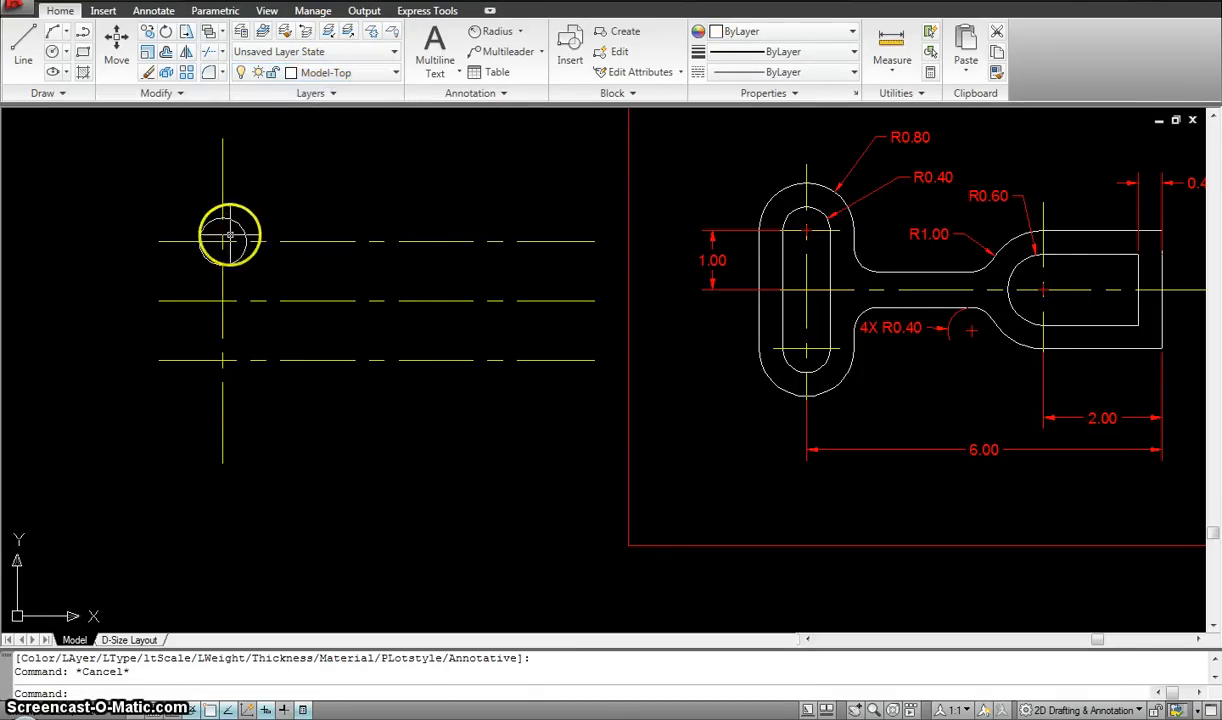
pyautogui.write('l')
pyautogui.press('Return')
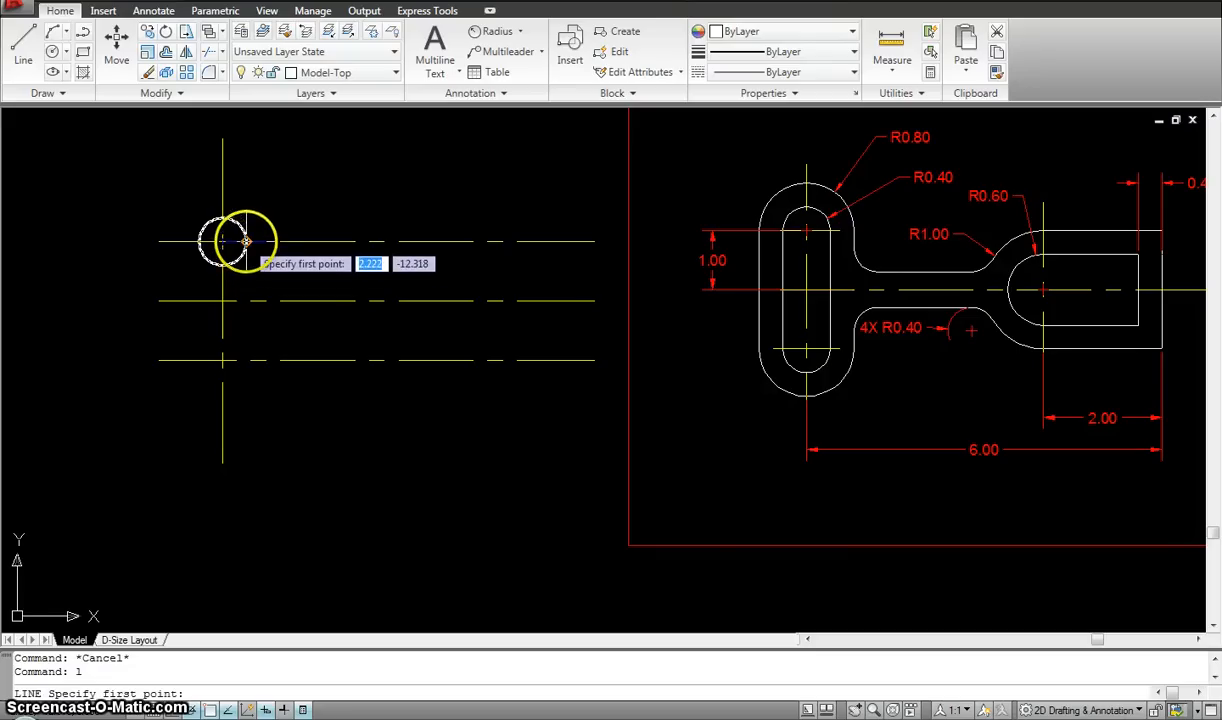
pyautogui.press('Escape')
pyautogui.press('Escape')
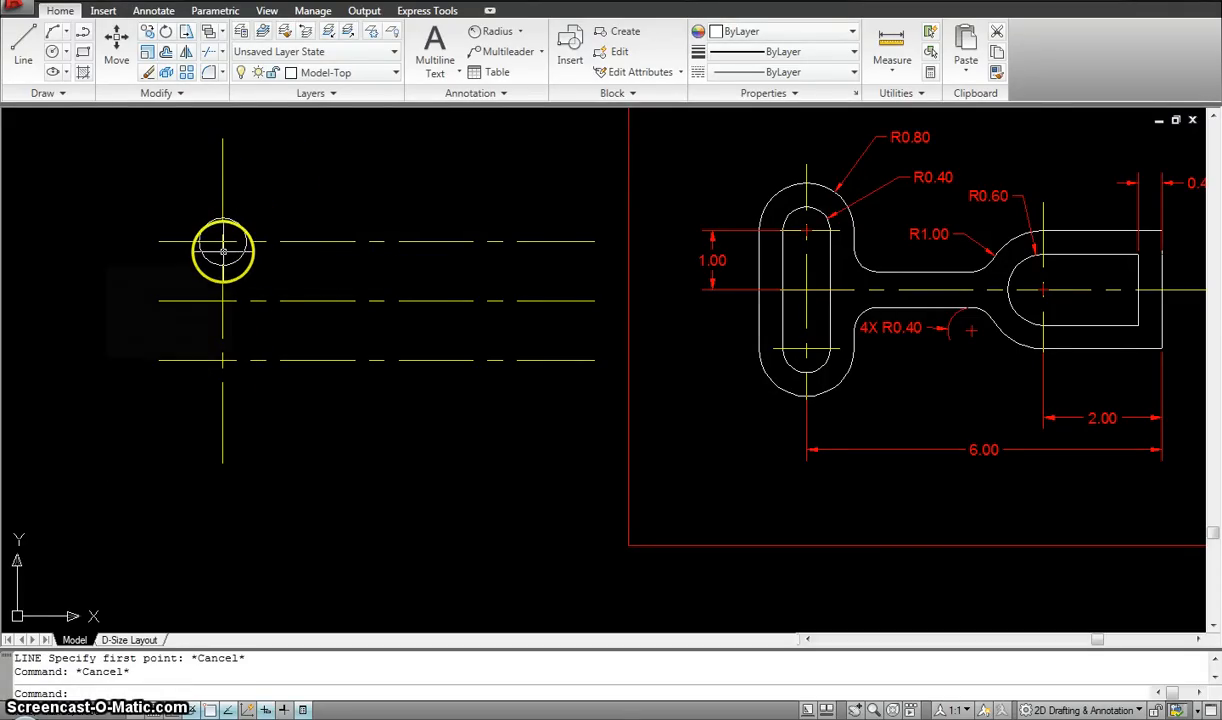
# Step: Copy the circle from its center to the crossing of the vertical centerline and the lower offset centerline
pyautogui.press('Return')
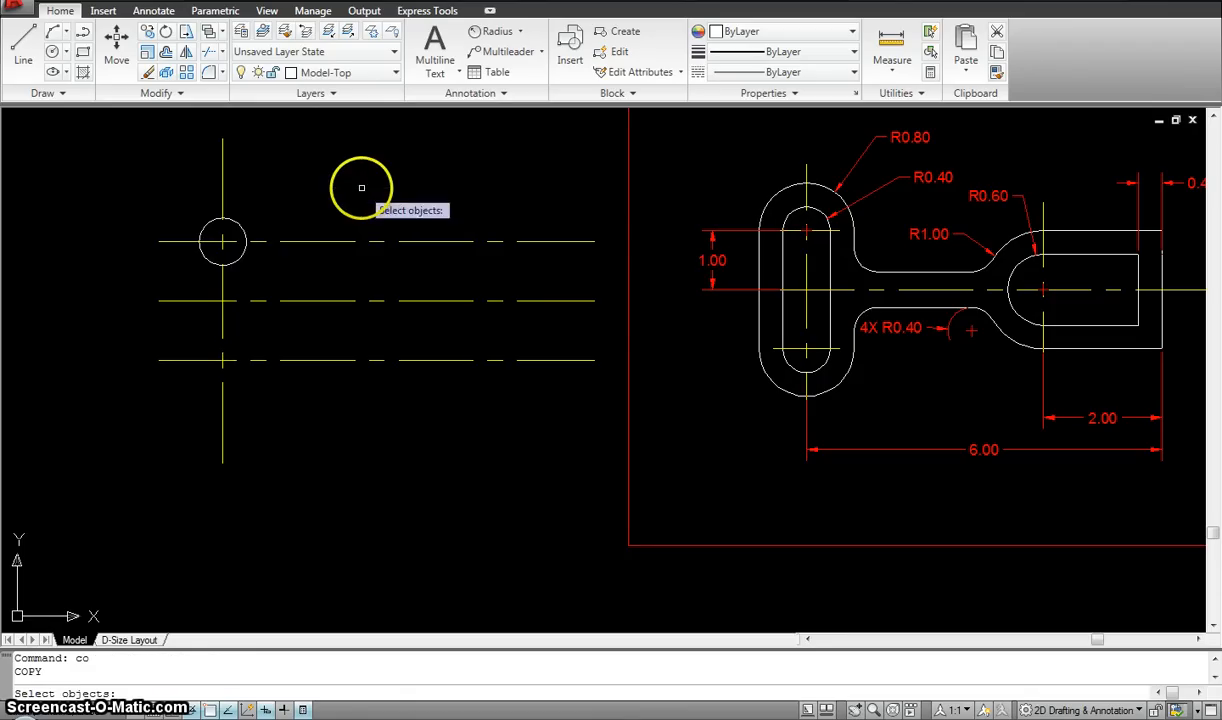
pyautogui.click(240, 228)
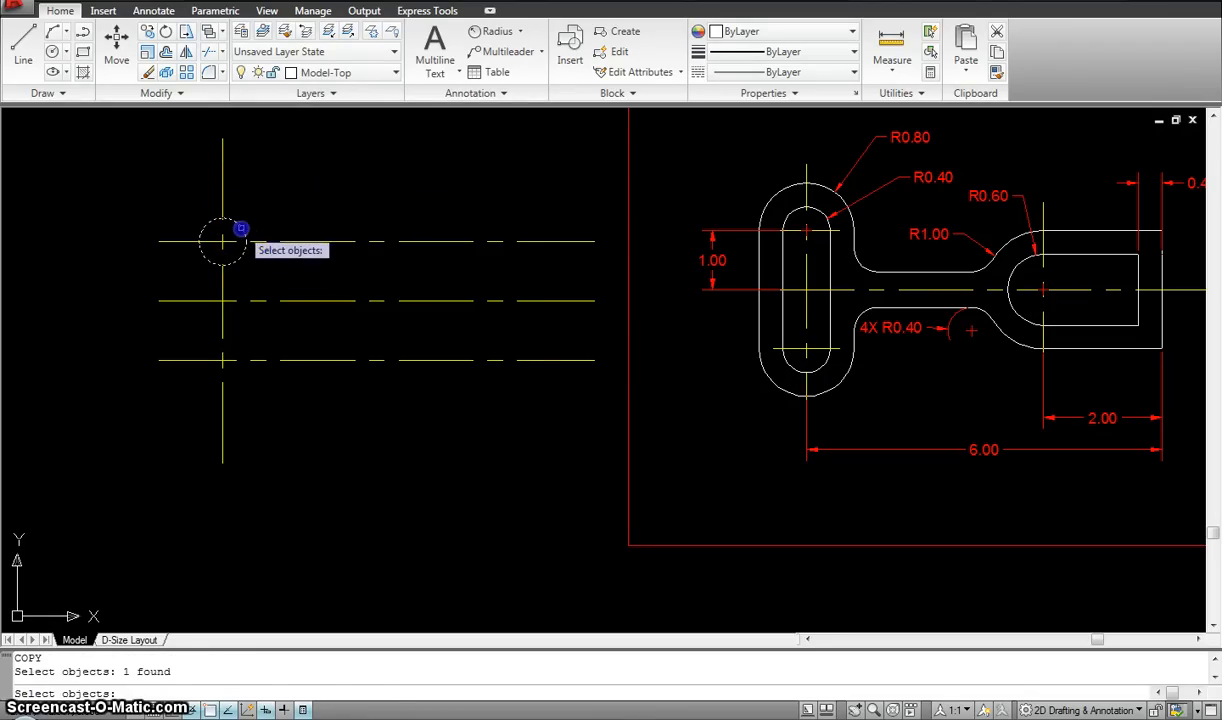
pyautogui.press('Return')
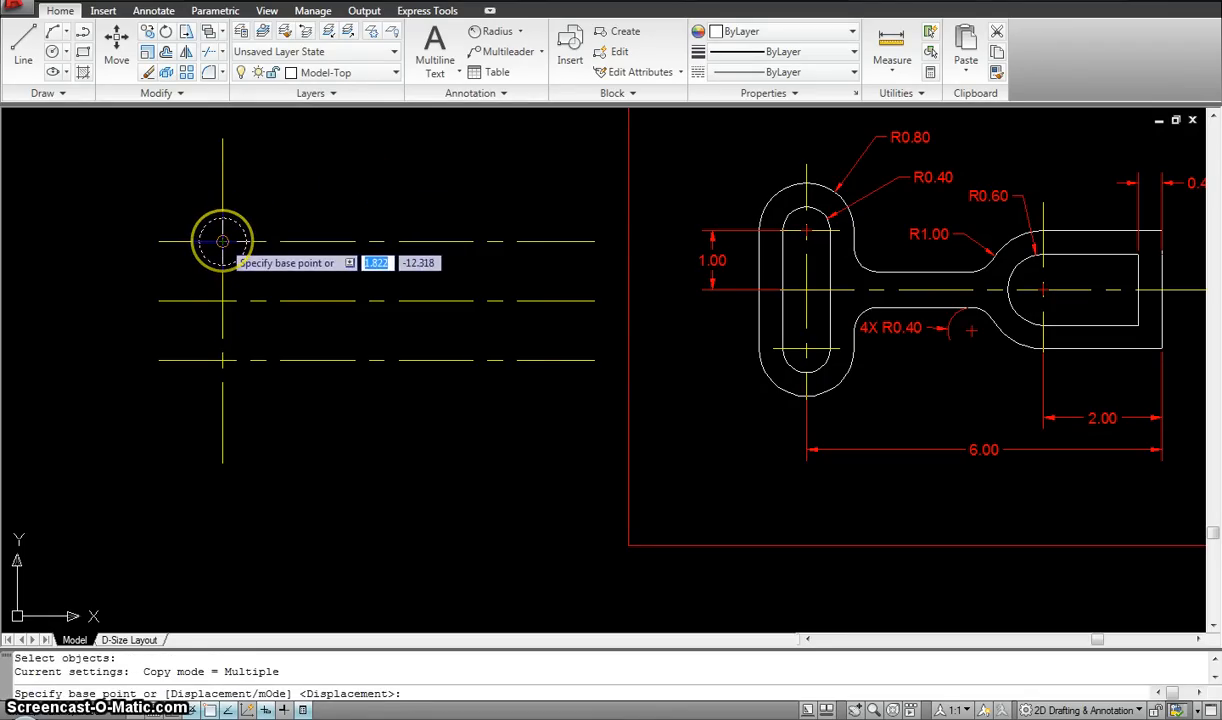
pyautogui.click(222, 241)
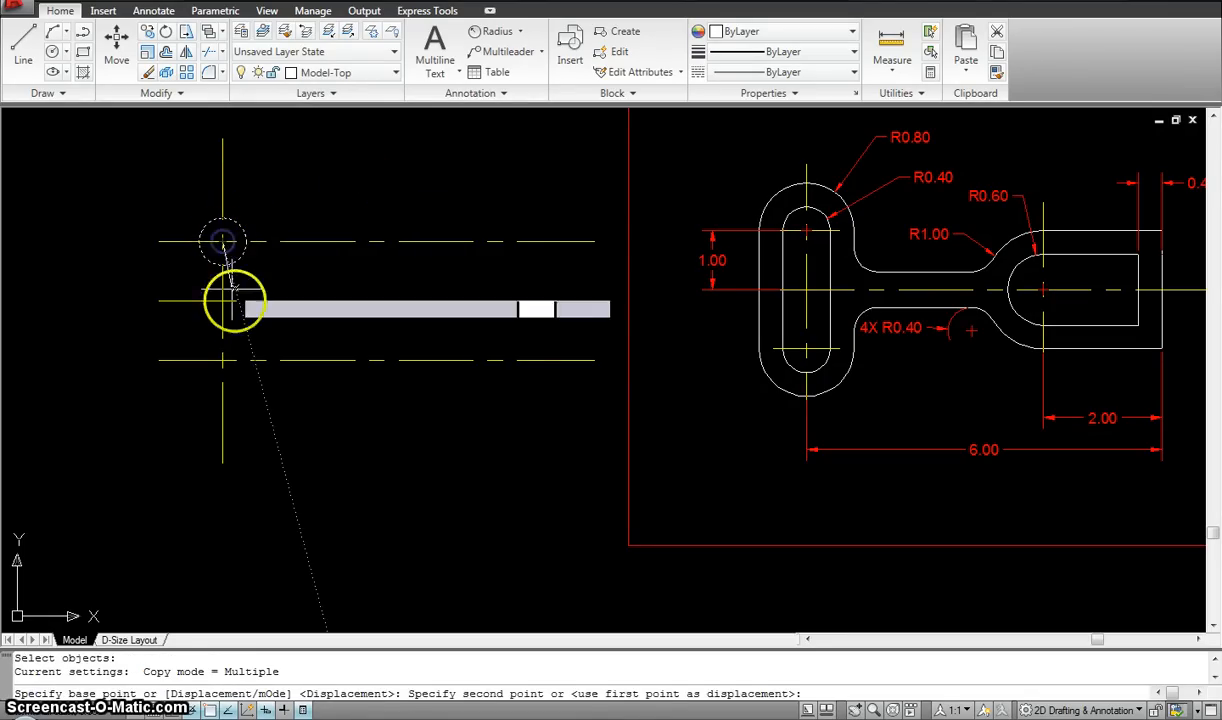
pyautogui.click(222, 361)
pyautogui.press('Escape')
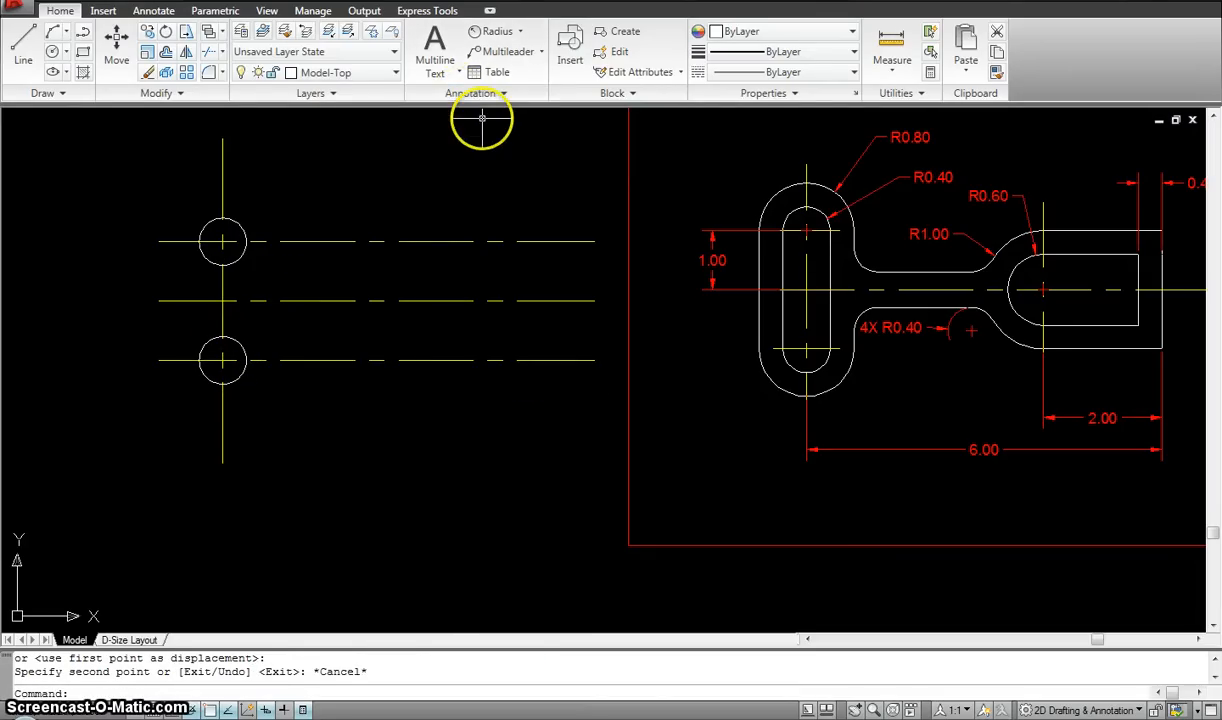
# Step: Draw two vertical lines joining the left and right quadrants of the two small circles to form the slot's sides
pyautogui.write('l')
pyautogui.press('Return')
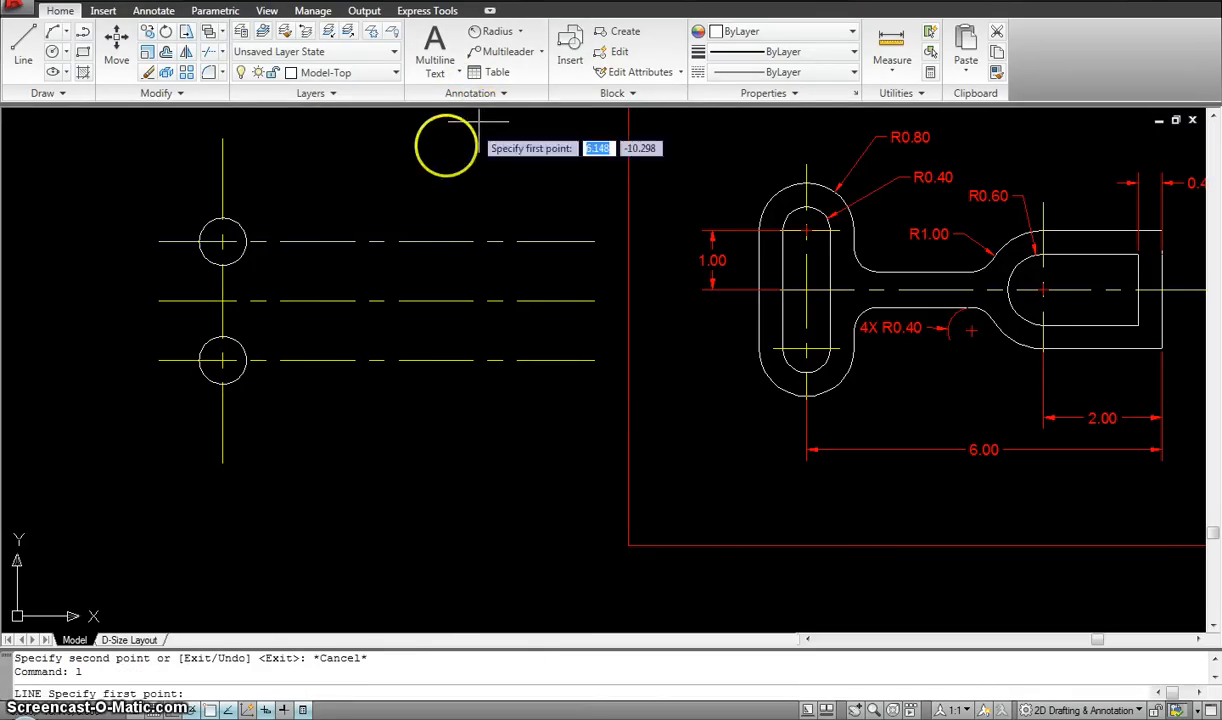
pyautogui.click(199, 241)
pyautogui.click(199, 360)
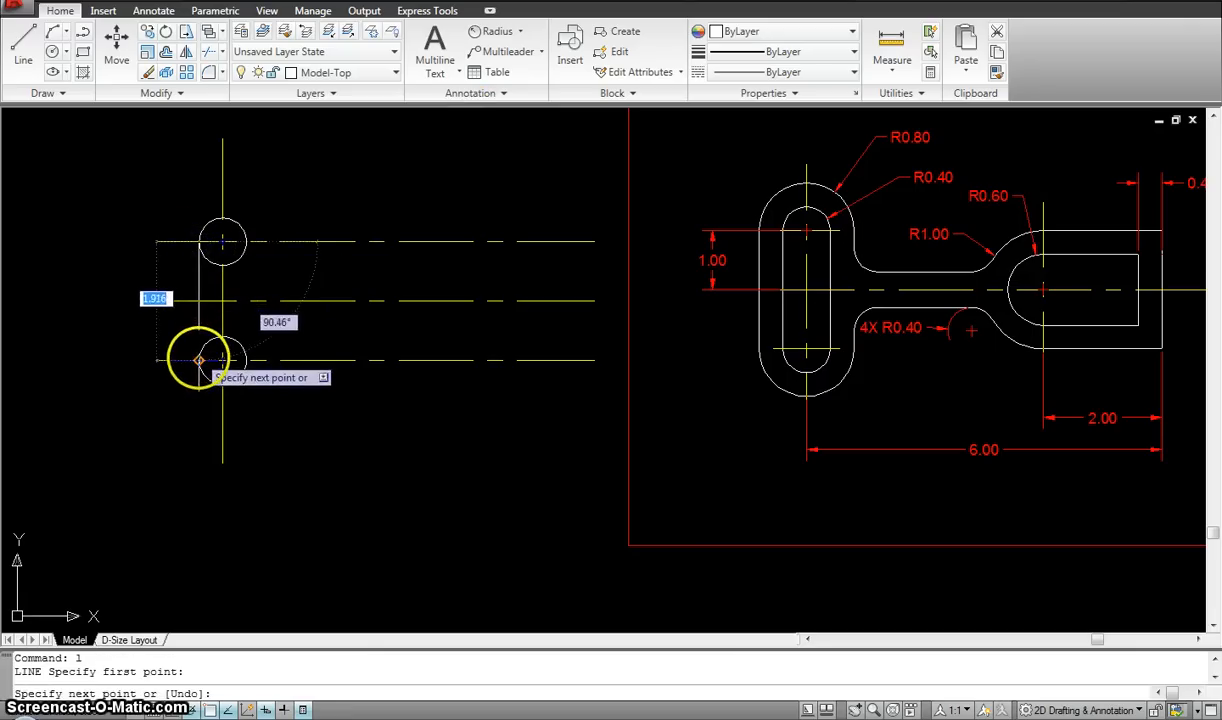
pyautogui.press('Escape')
pyautogui.press('Return')
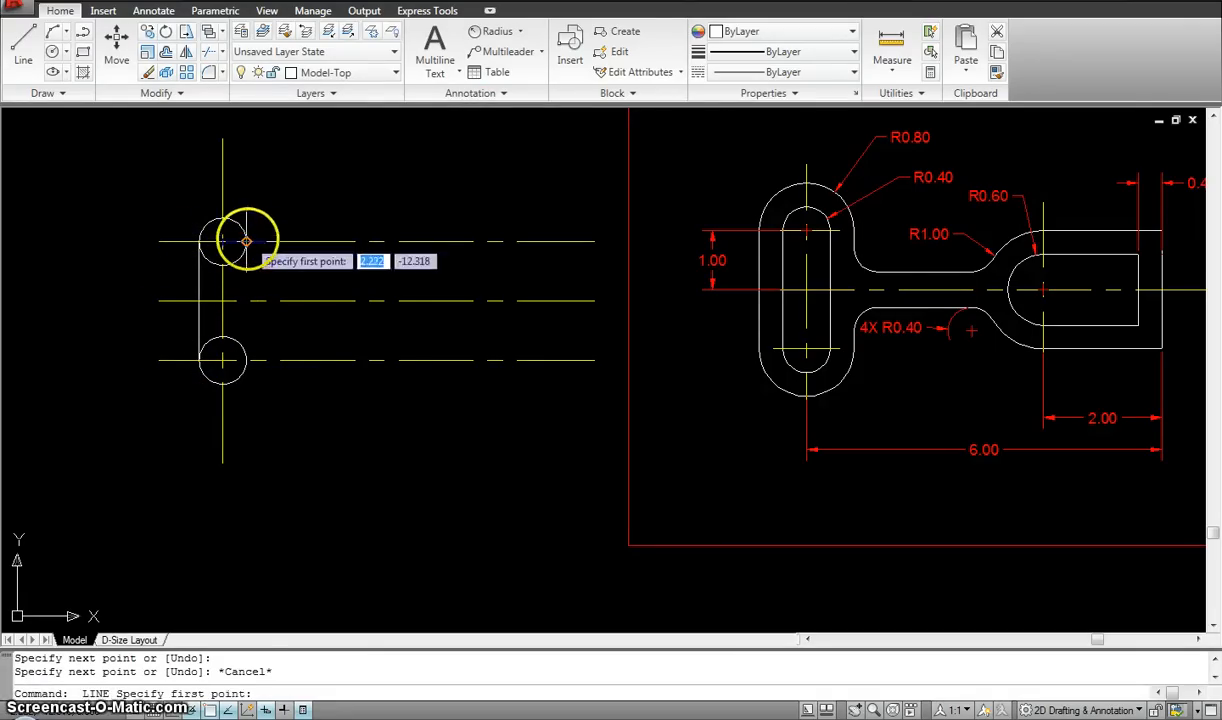
pyautogui.click(246, 241)
pyautogui.click(247, 358)
pyautogui.press('Return')
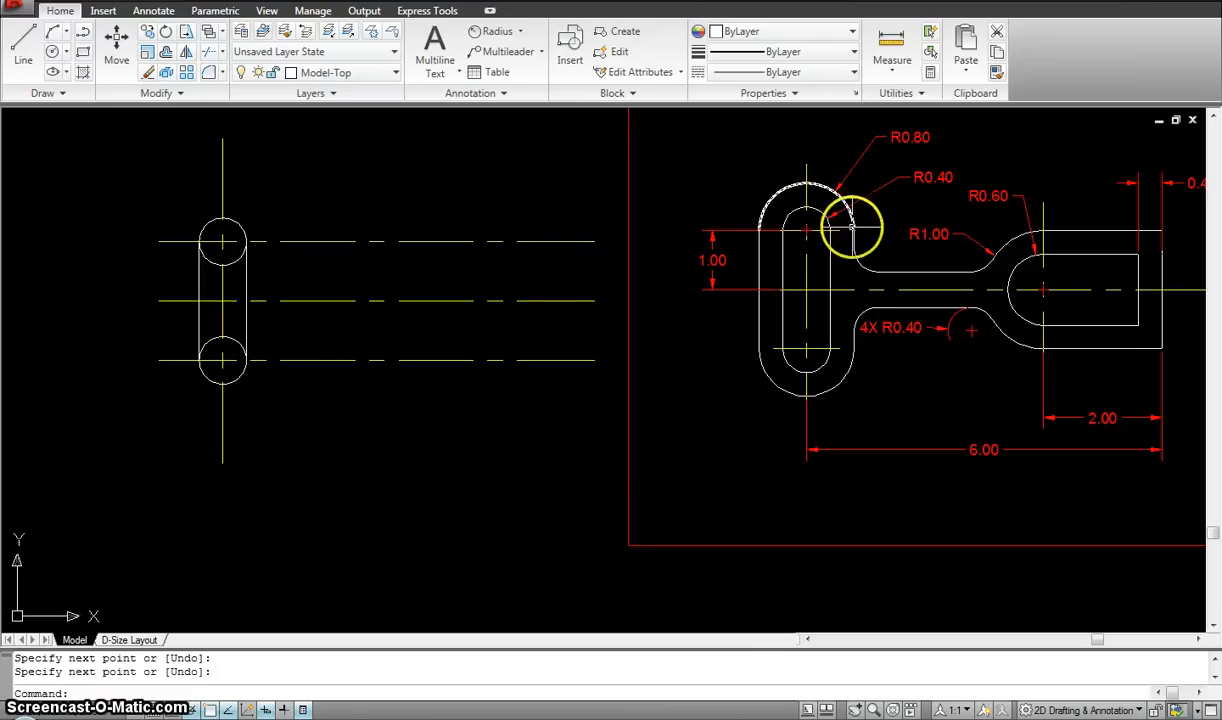
# Step: Draw a circle of radius 0.8 concentric with the upper small circle
pyautogui.click(910, 135)
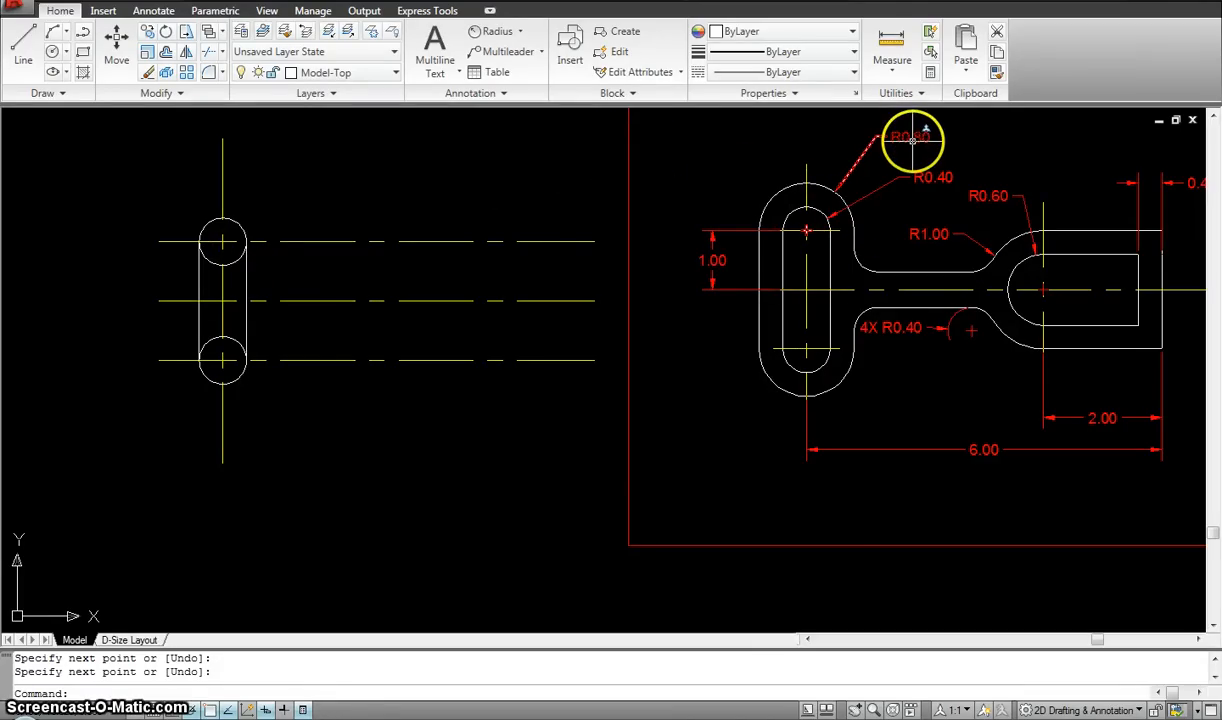
pyautogui.press('Escape')
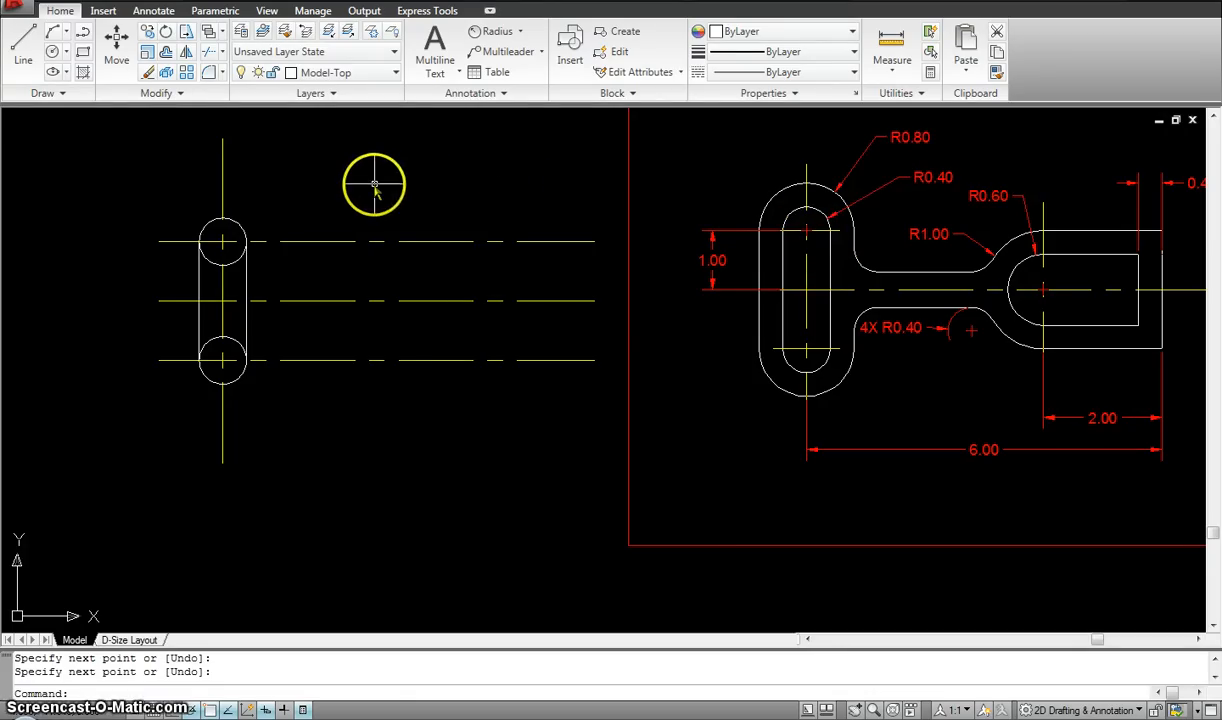
pyautogui.write('c')
pyautogui.press('Return')
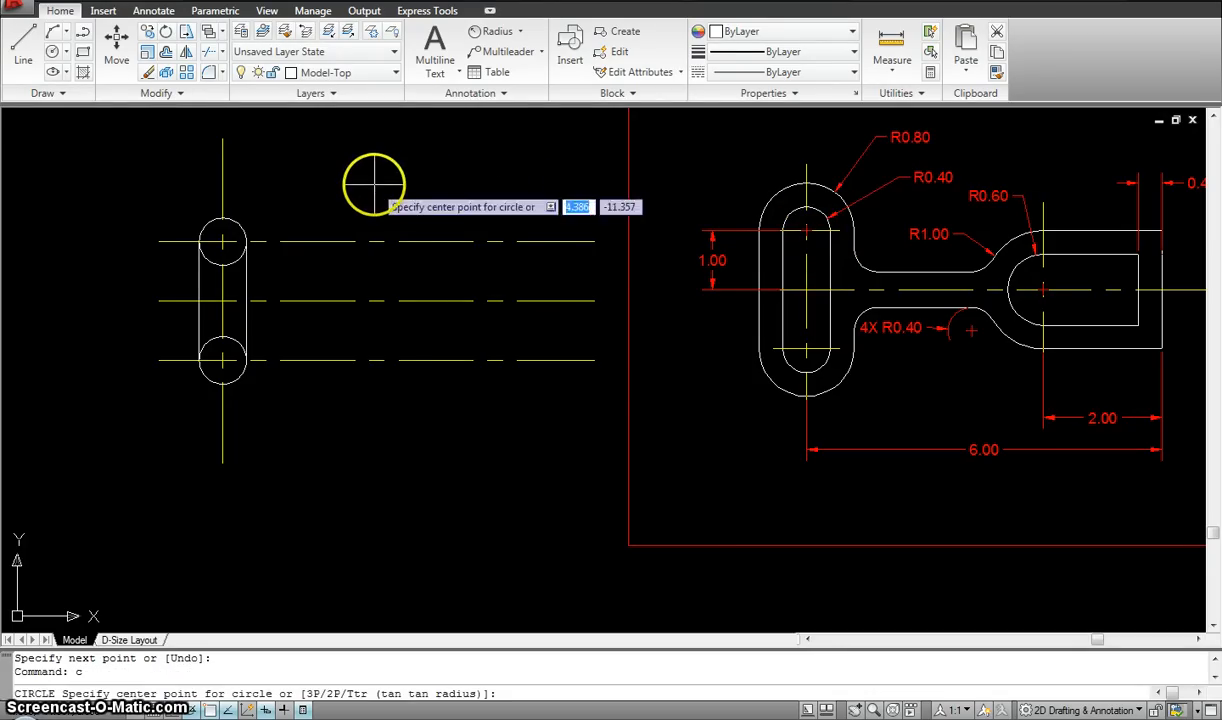
pyautogui.click(222, 241)
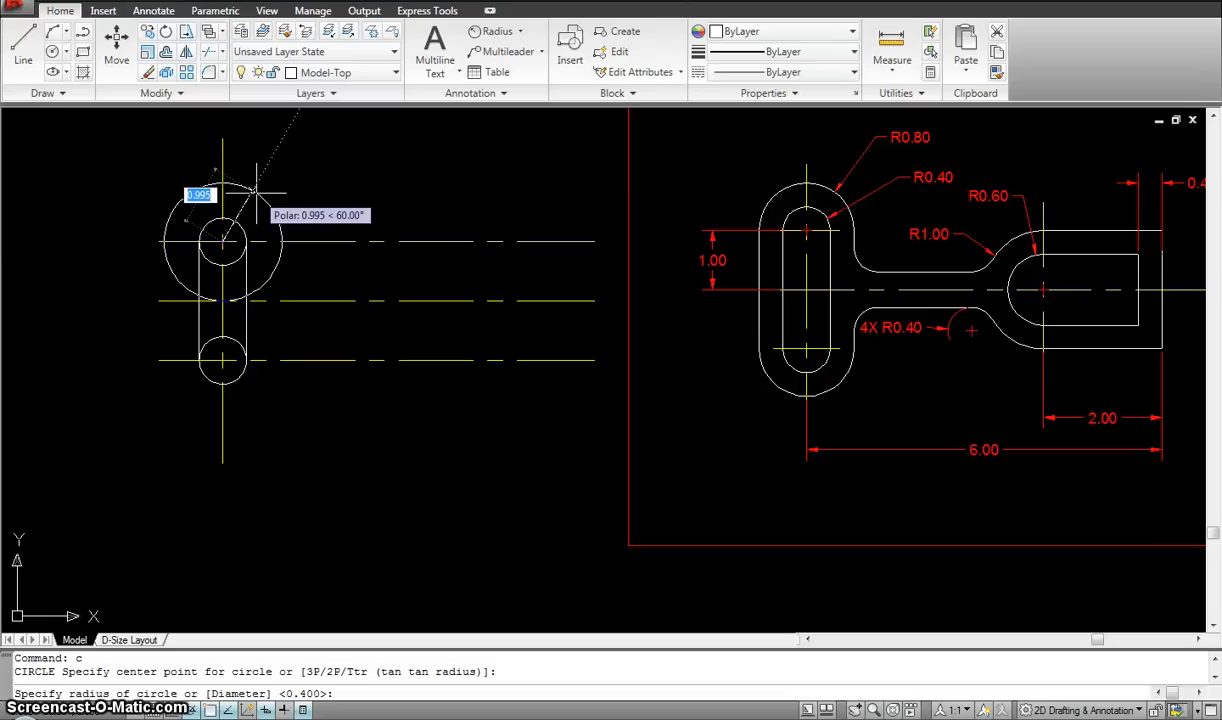
pyautogui.write('.')
pyautogui.write('8')
pyautogui.press('Return')
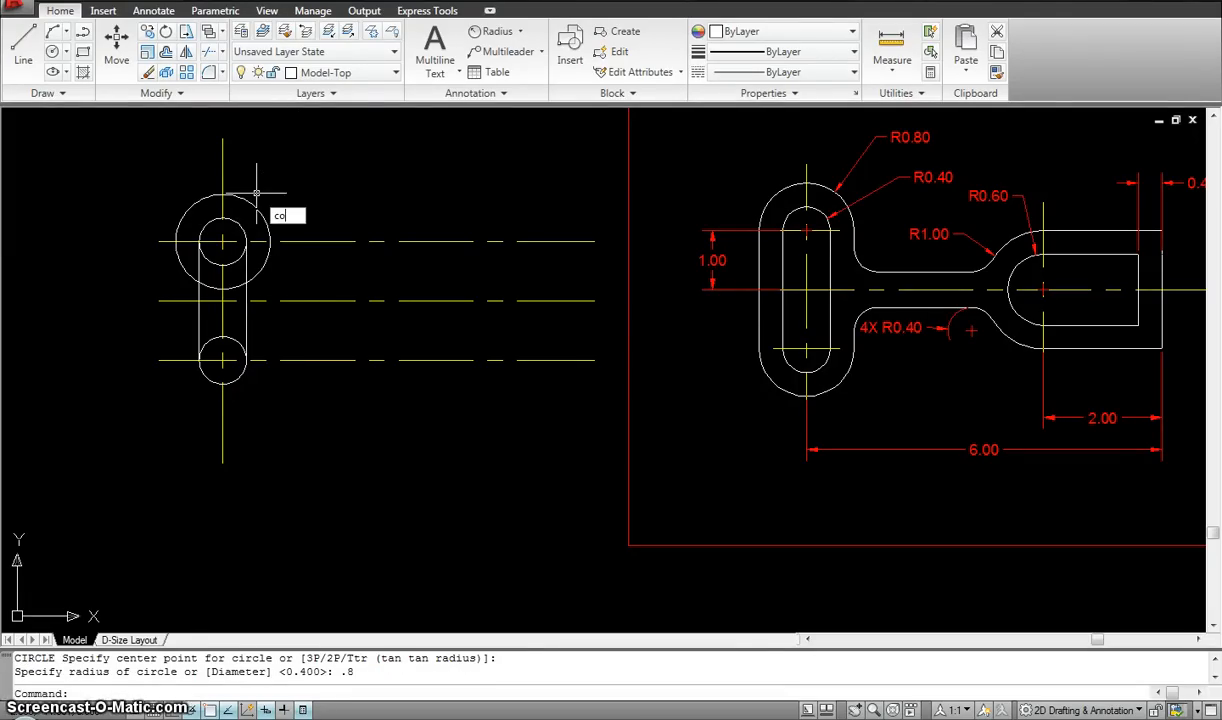
# Step: Copy the 0.8 radius circle from its center to the center of the lower small circle
pyautogui.press('Return')
pyautogui.click(255, 192)
pyautogui.click(246, 210)
pyautogui.press('Return')
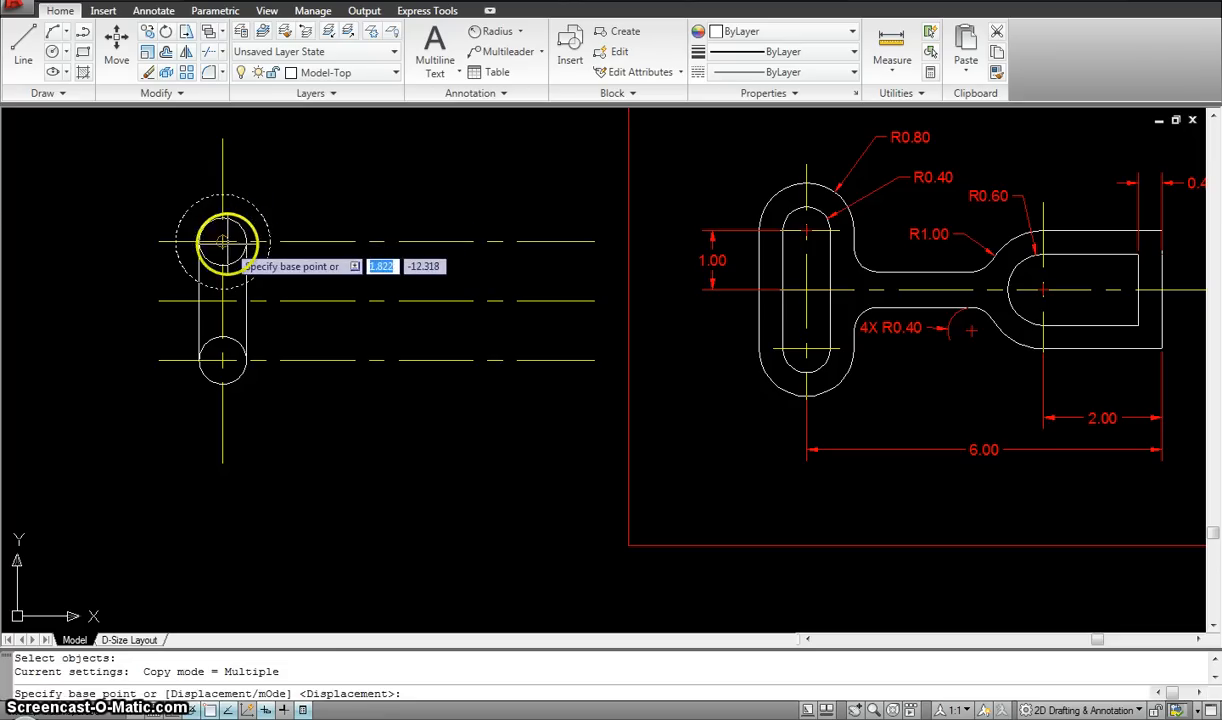
pyautogui.click(222, 241)
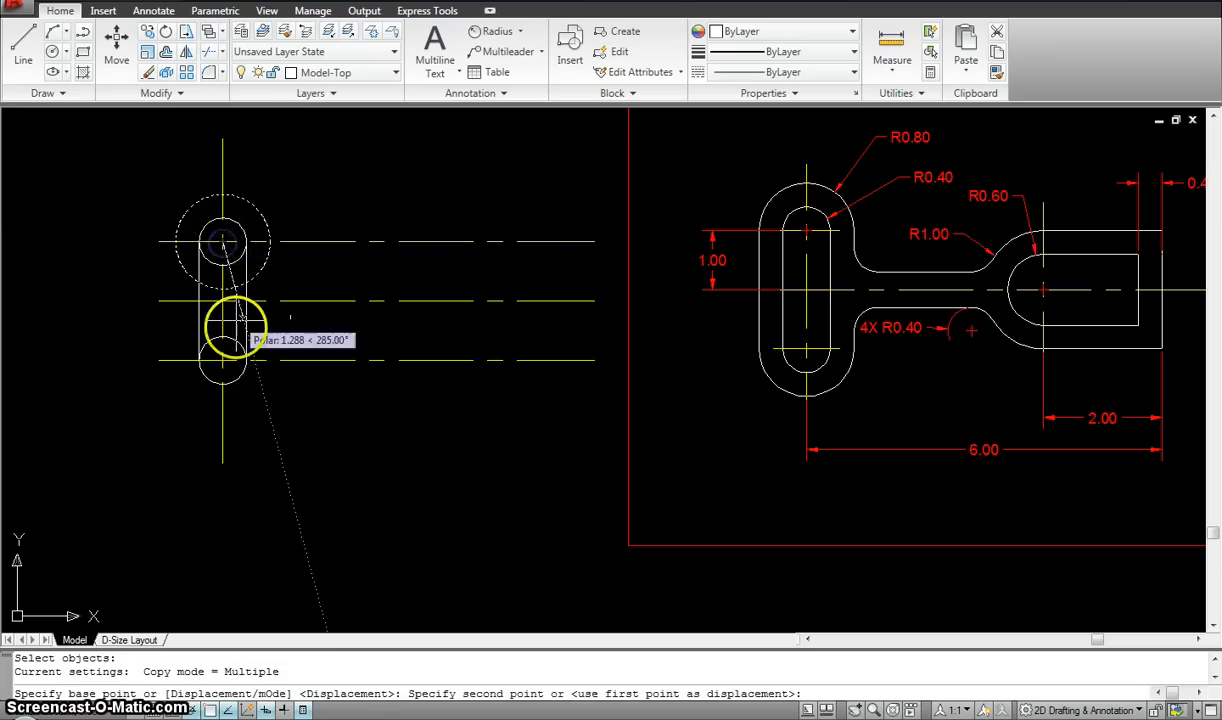
pyautogui.click(223, 360)
pyautogui.press('Escape')
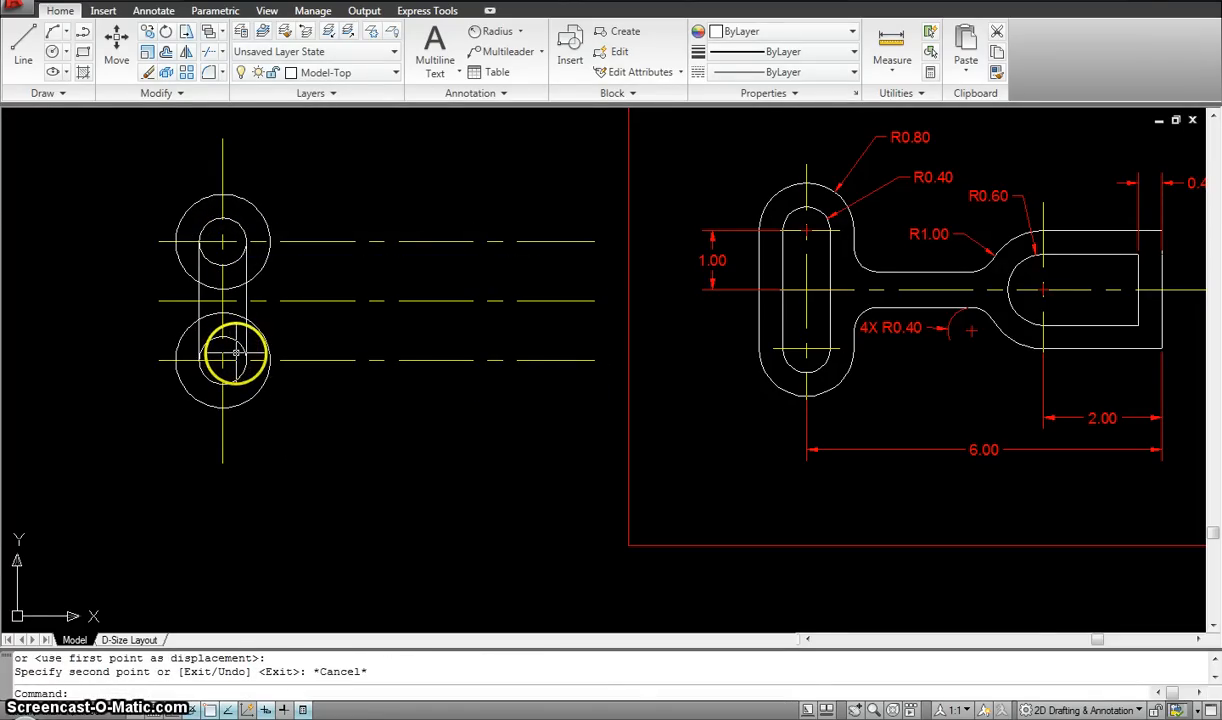
# Step: Draw two vertical lines joining the left and right quadrants of the two large circles to form the outer sides
pyautogui.write('l')
pyautogui.press('Return')
pyautogui.click(175, 241)
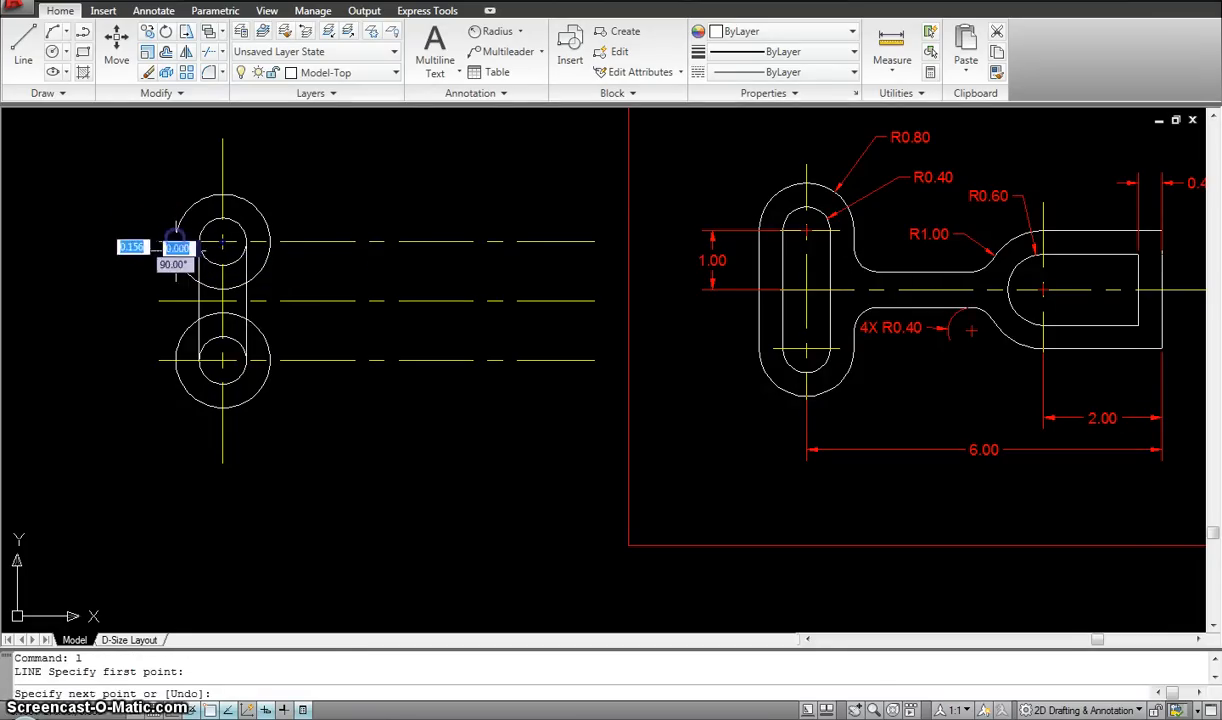
pyautogui.click(176, 360)
pyautogui.press('Escape')
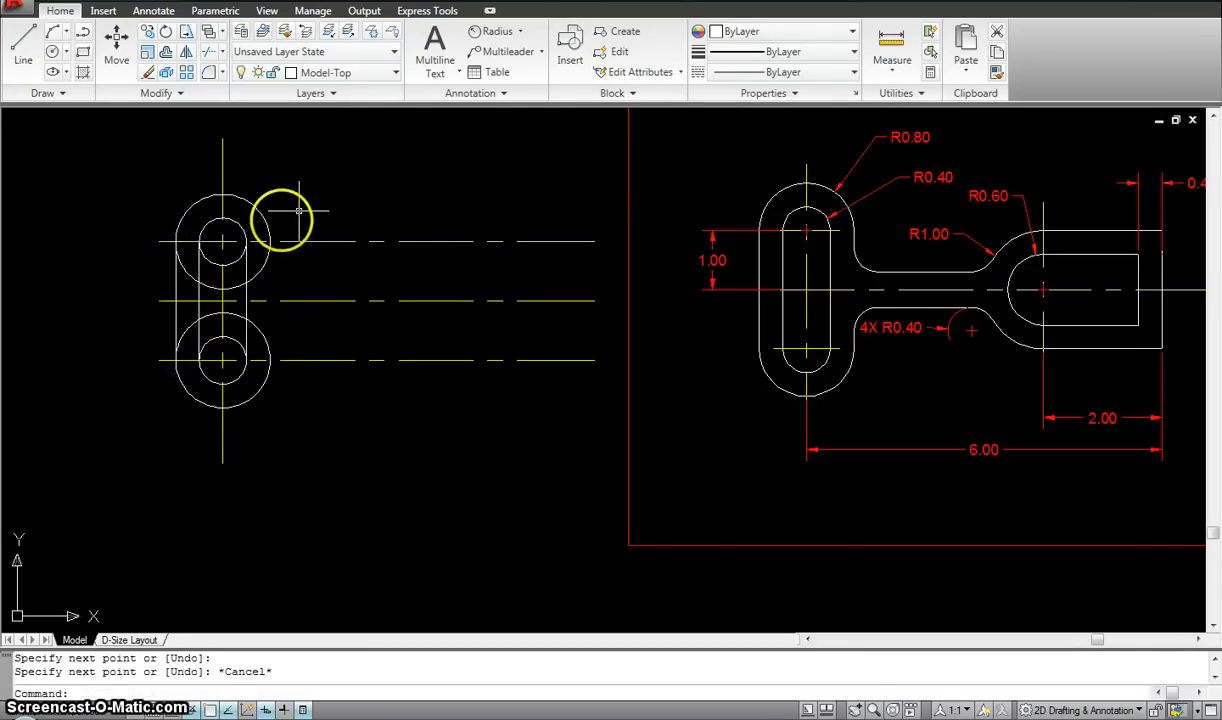
pyautogui.press('Return')
pyautogui.click(270, 241)
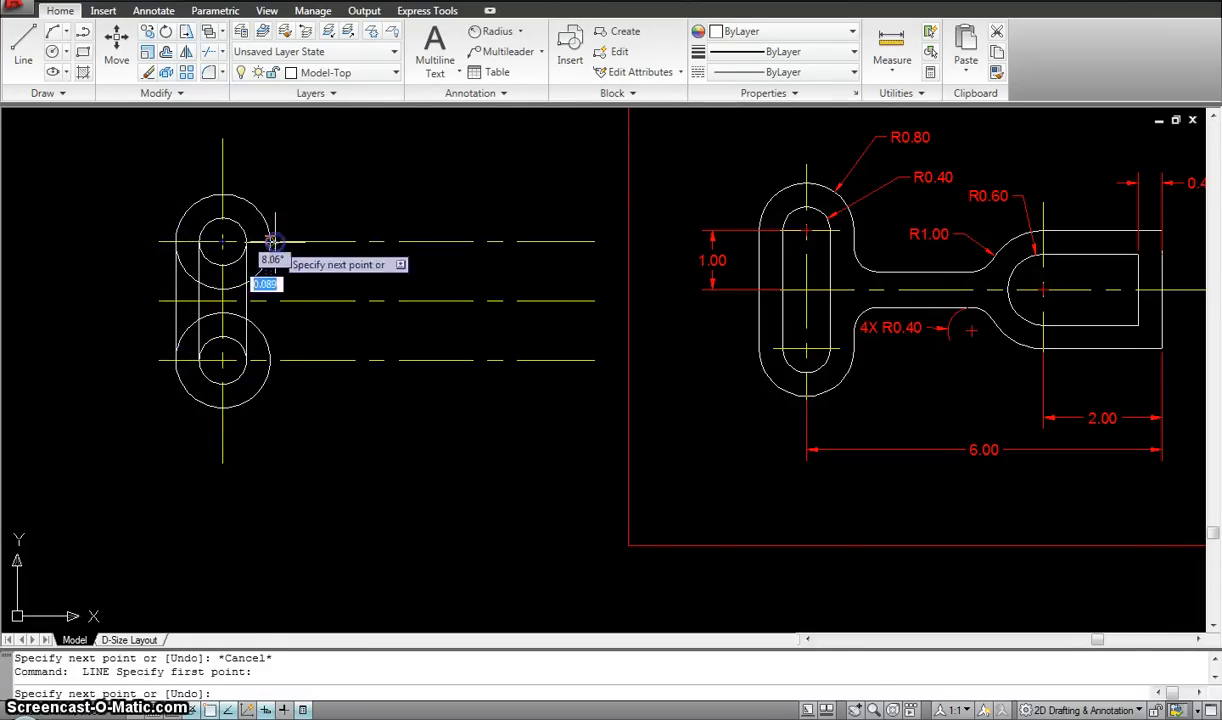
pyautogui.click(270, 360)
pyautogui.press('Escape')
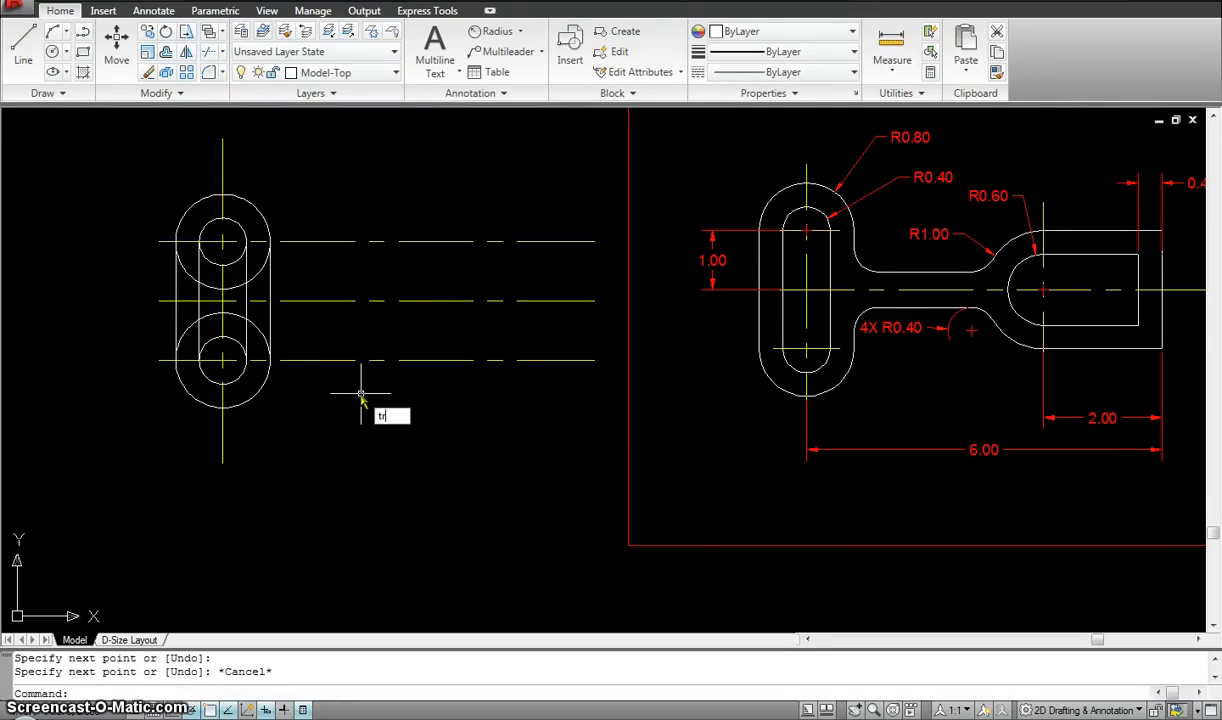
# Step: Trim the two large circles between the slot sides and outer sides, using all of the left end's geometry as cutting edges
pyautogui.press('Return')
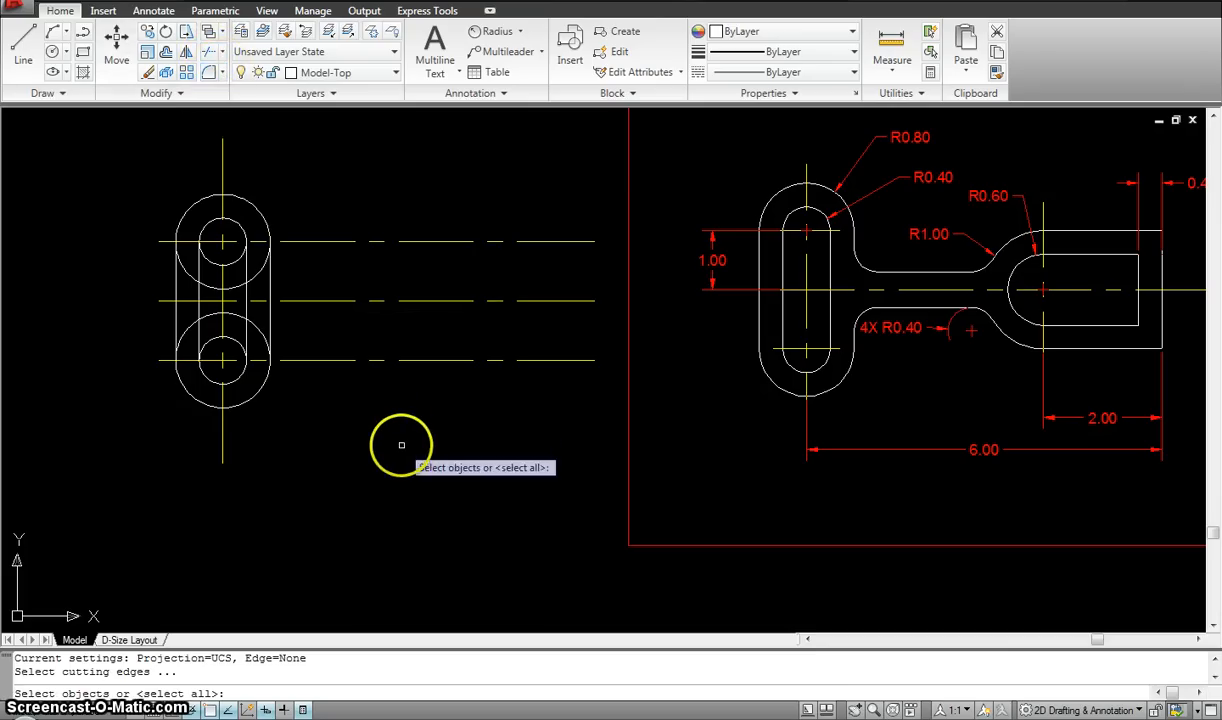
pyautogui.click(406, 476)
pyautogui.click(78, 144)
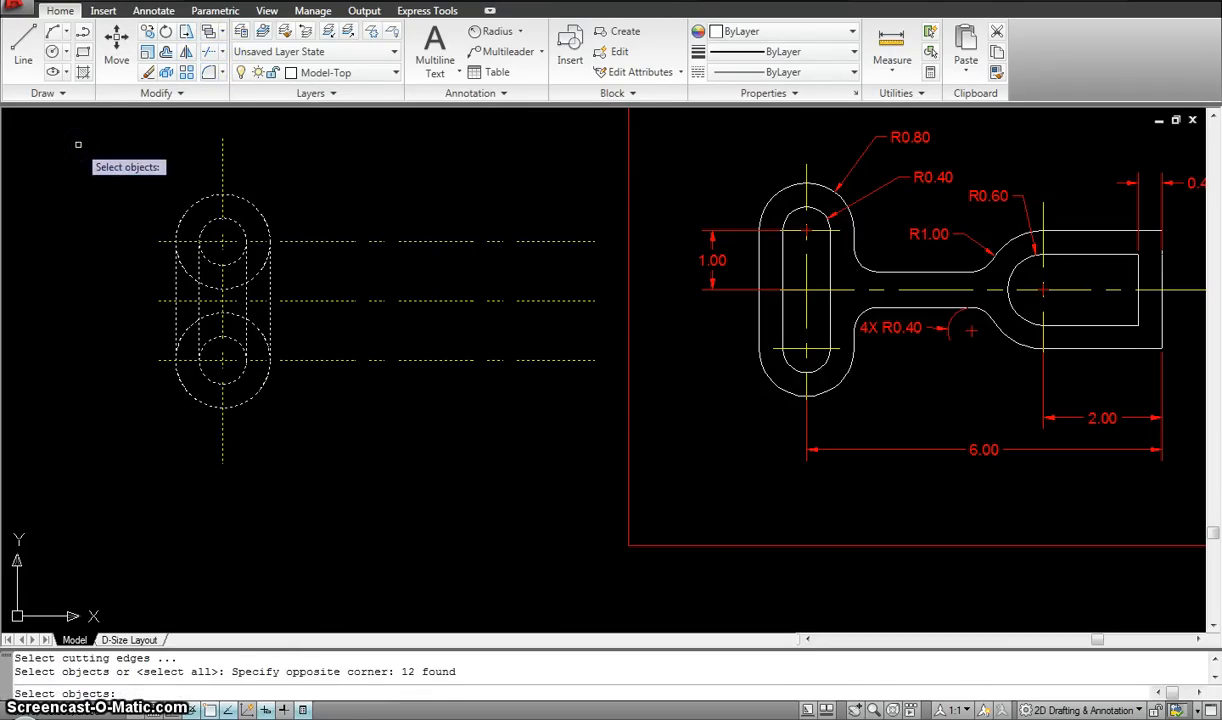
pyautogui.press('Return')
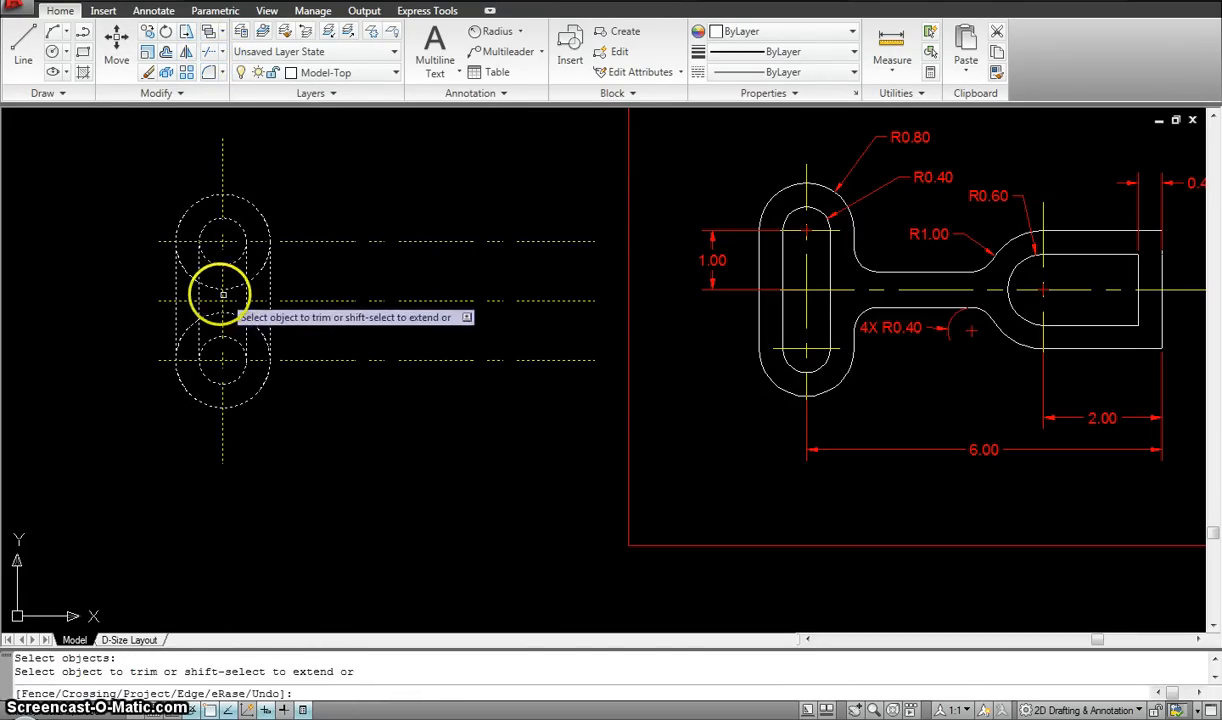
pyautogui.click(191, 277)
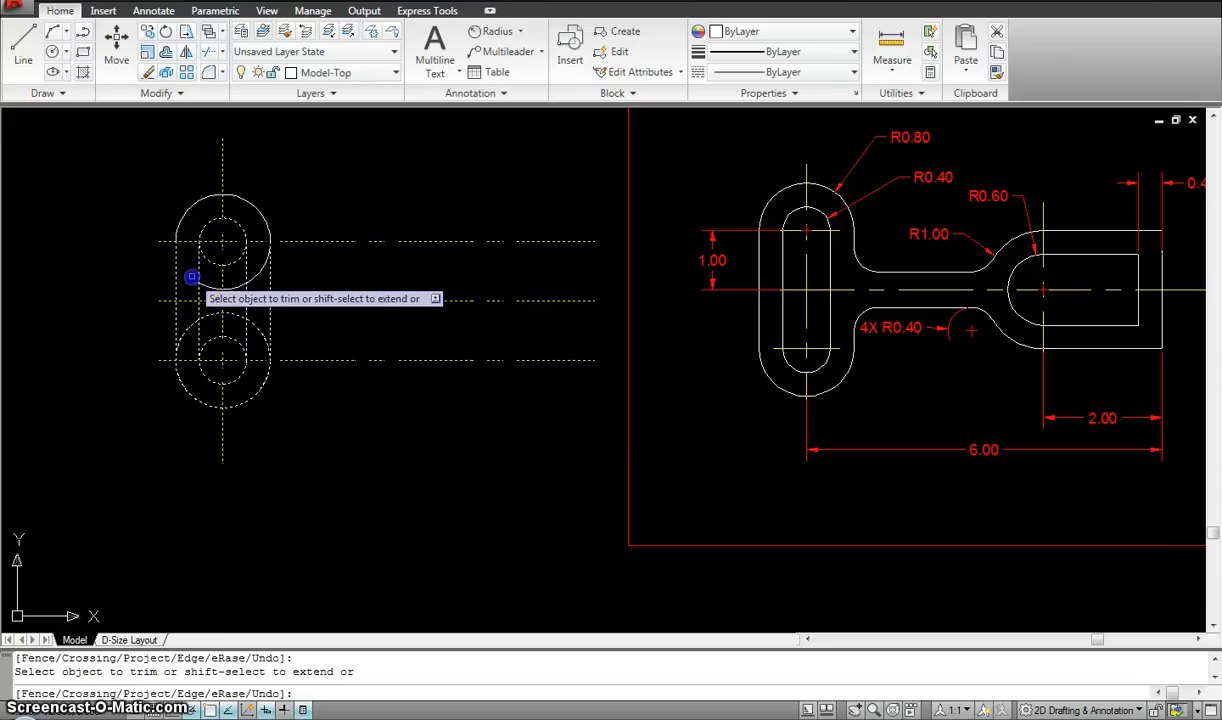
pyautogui.click(190, 326)
pyautogui.click(251, 327)
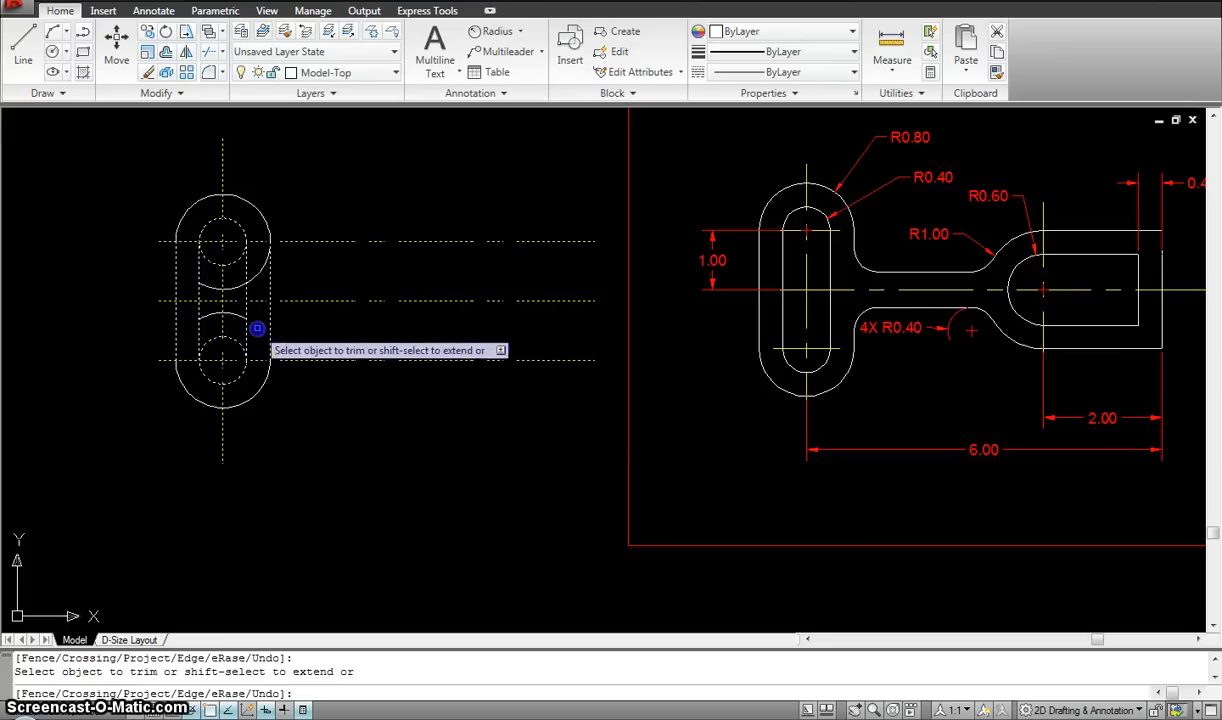
pyautogui.click(255, 277)
# Step: Trim the inner halves of the two small circles and erase the leftover large-circle arcs inside the slot
pyautogui.click(215, 262)
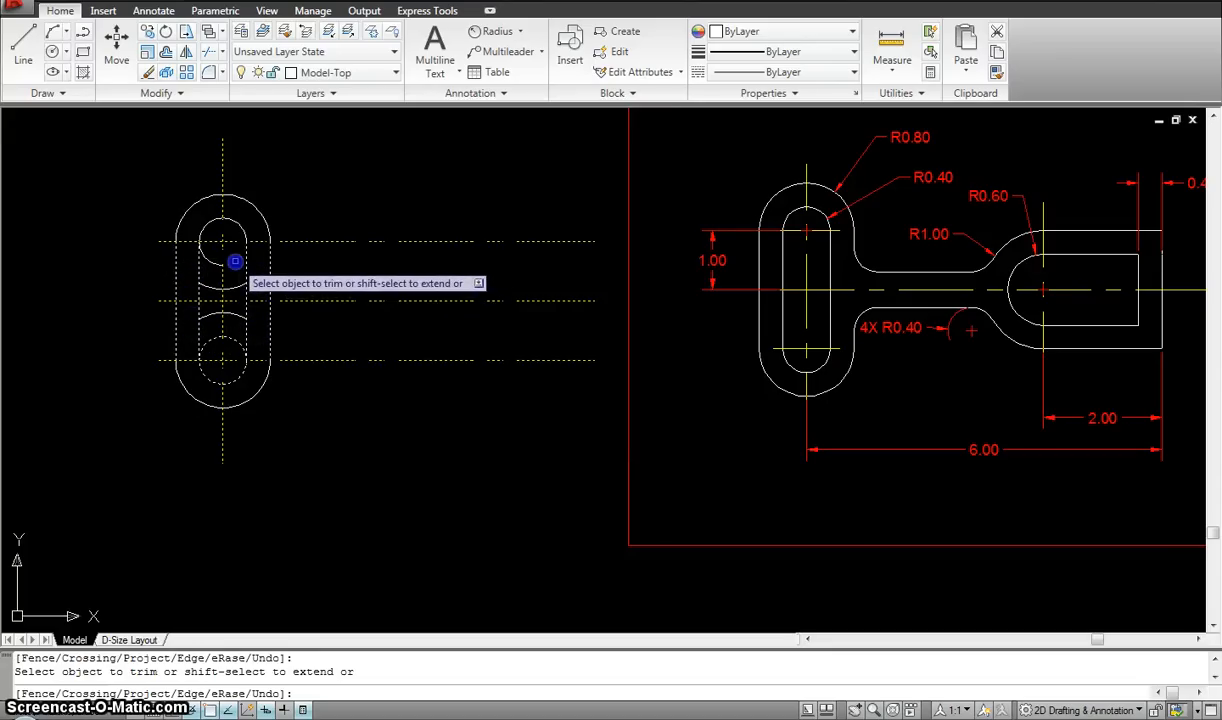
pyautogui.click(218, 336)
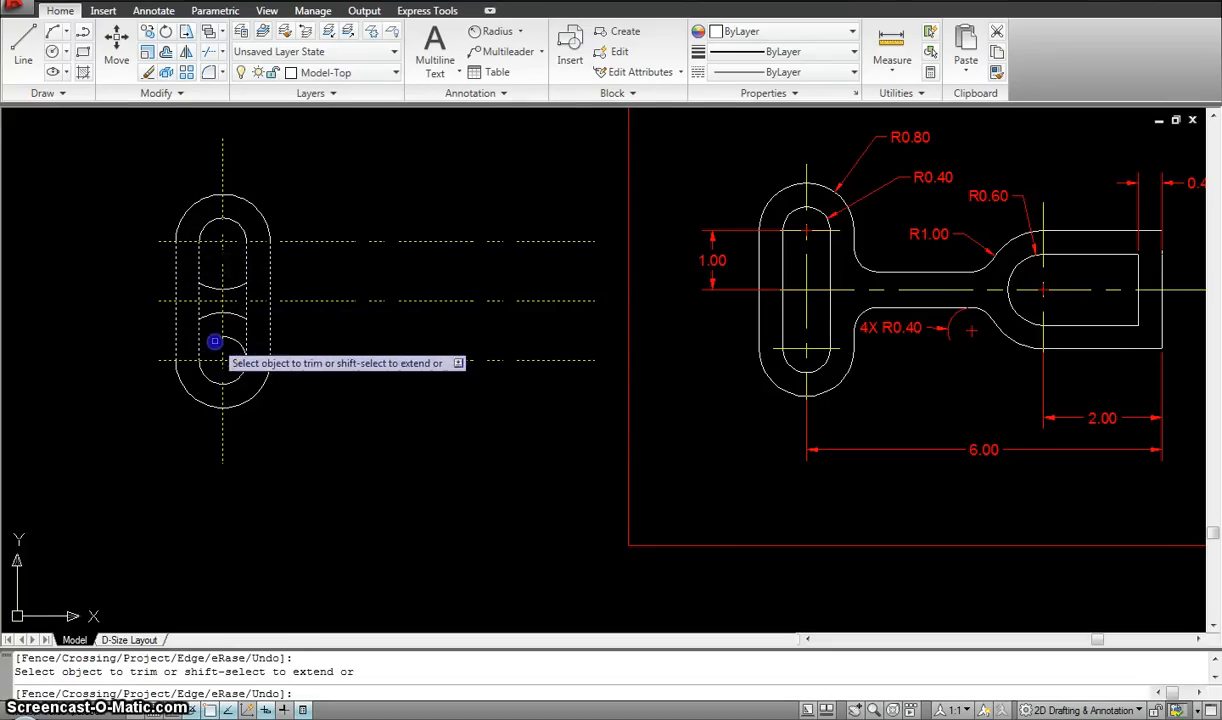
pyautogui.click(238, 341)
pyautogui.click(234, 316)
pyautogui.press('Escape')
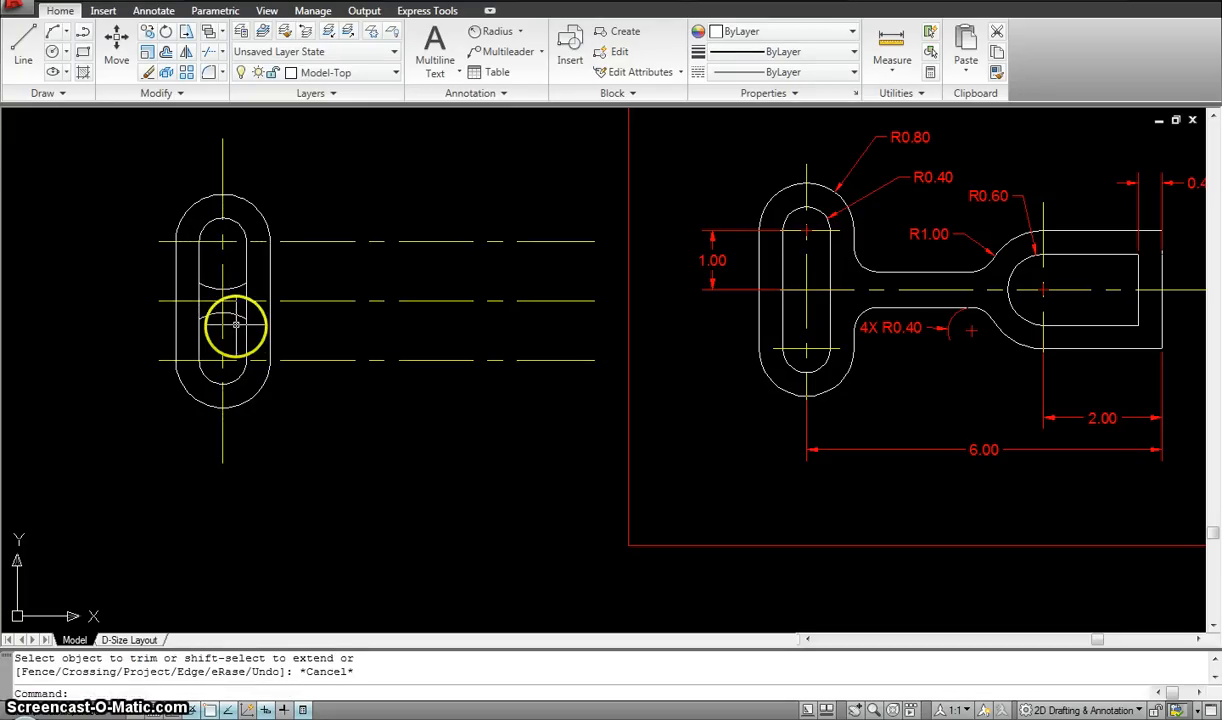
pyautogui.click(237, 316)
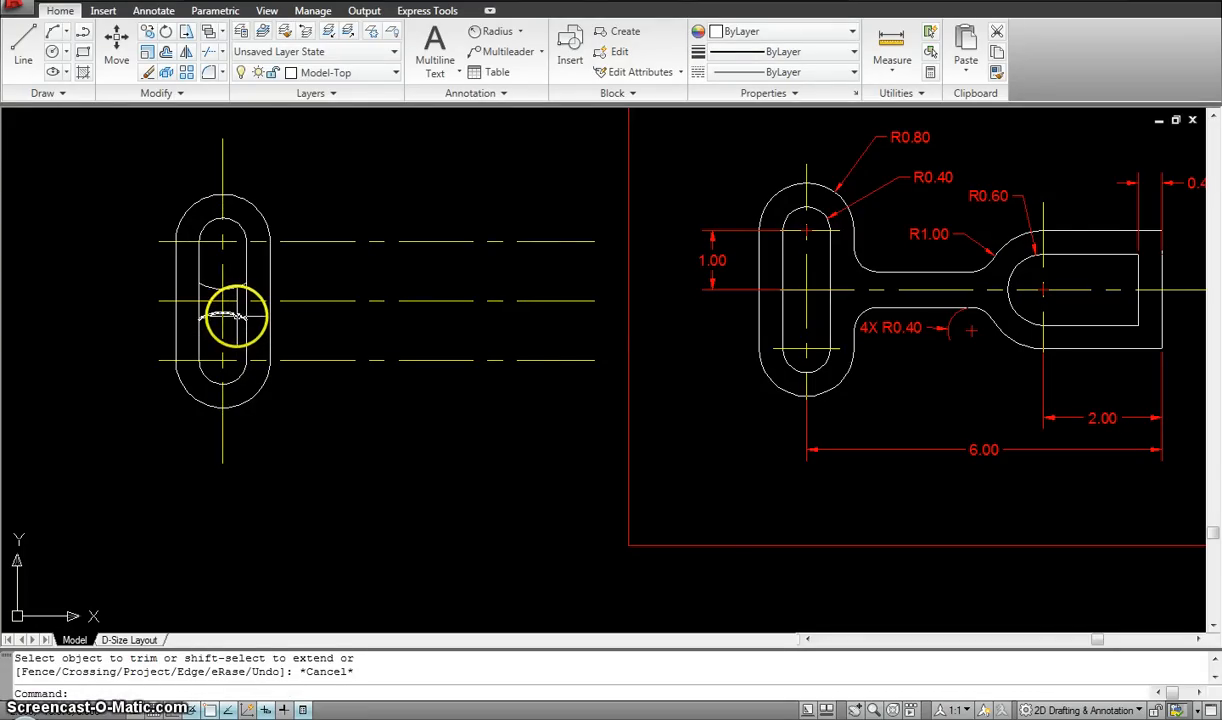
pyautogui.press('Delete')
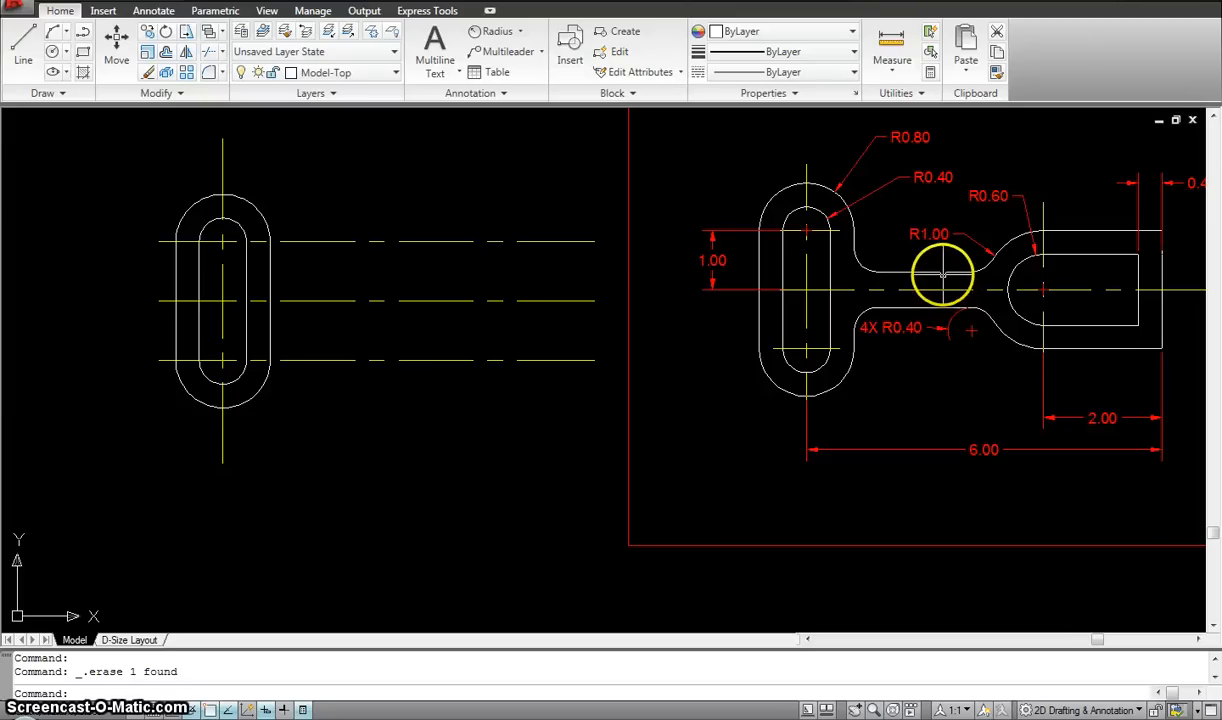
# Step: Measure the distance between the two horizontal neck lines in the reference drawing
pyautogui.moveTo(915, 259); pyautogui.dragTo(630, 302, button='middle')
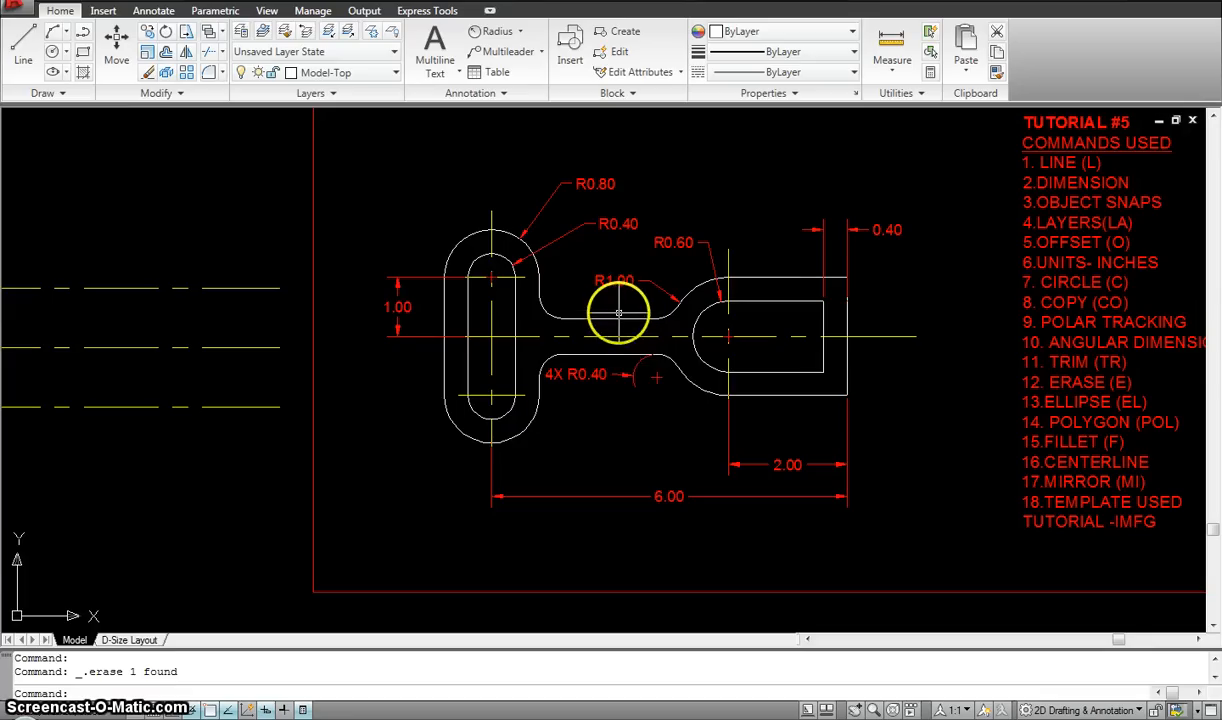
pyautogui.write('di')
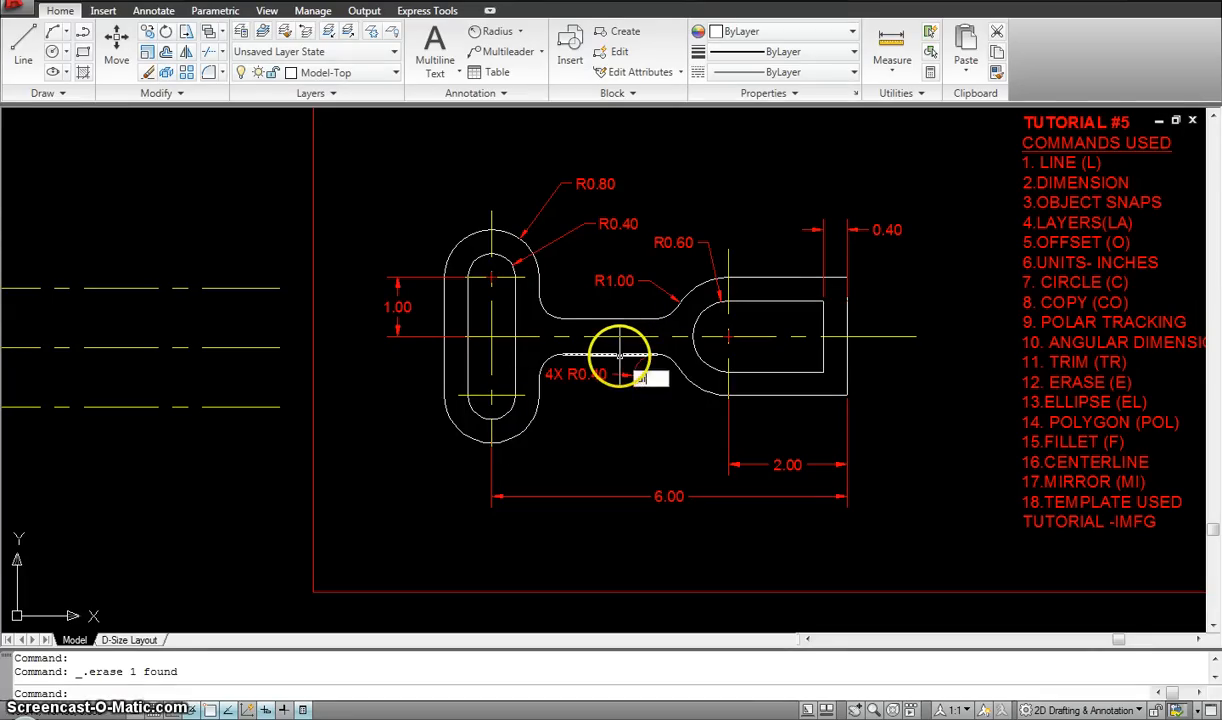
pyautogui.press('Return')
pyautogui.click(610, 318)
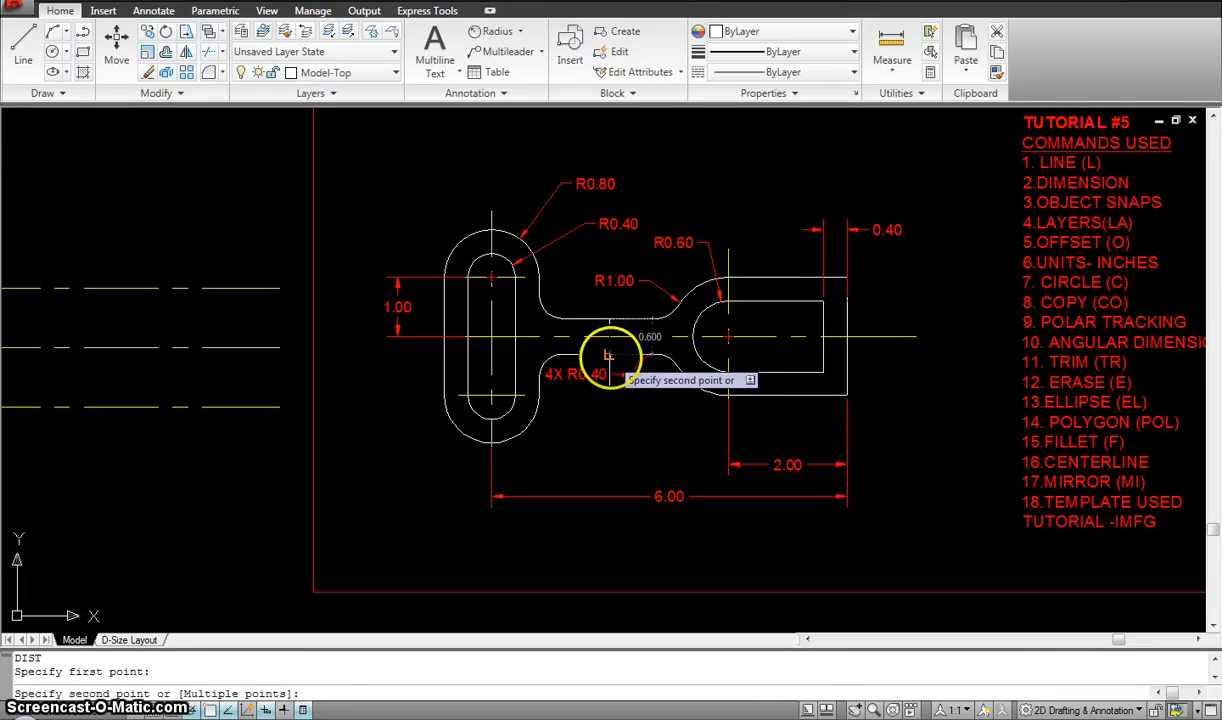
pyautogui.press('Escape')
pyautogui.moveTo(581, 259); pyautogui.dragTo(954, 205, button='middle')
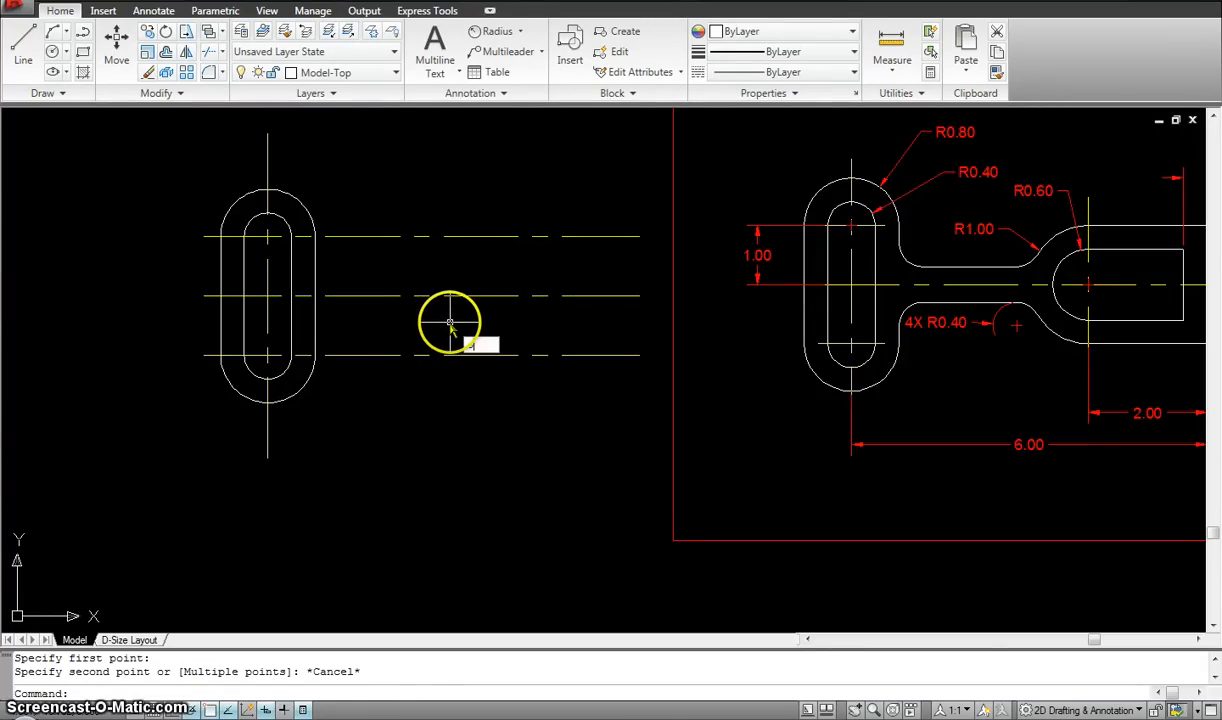
# Step: Offset the middle horizontal centerline by 0.3 to both sides, above and below
pyautogui.write('o')
pyautogui.press('Return')
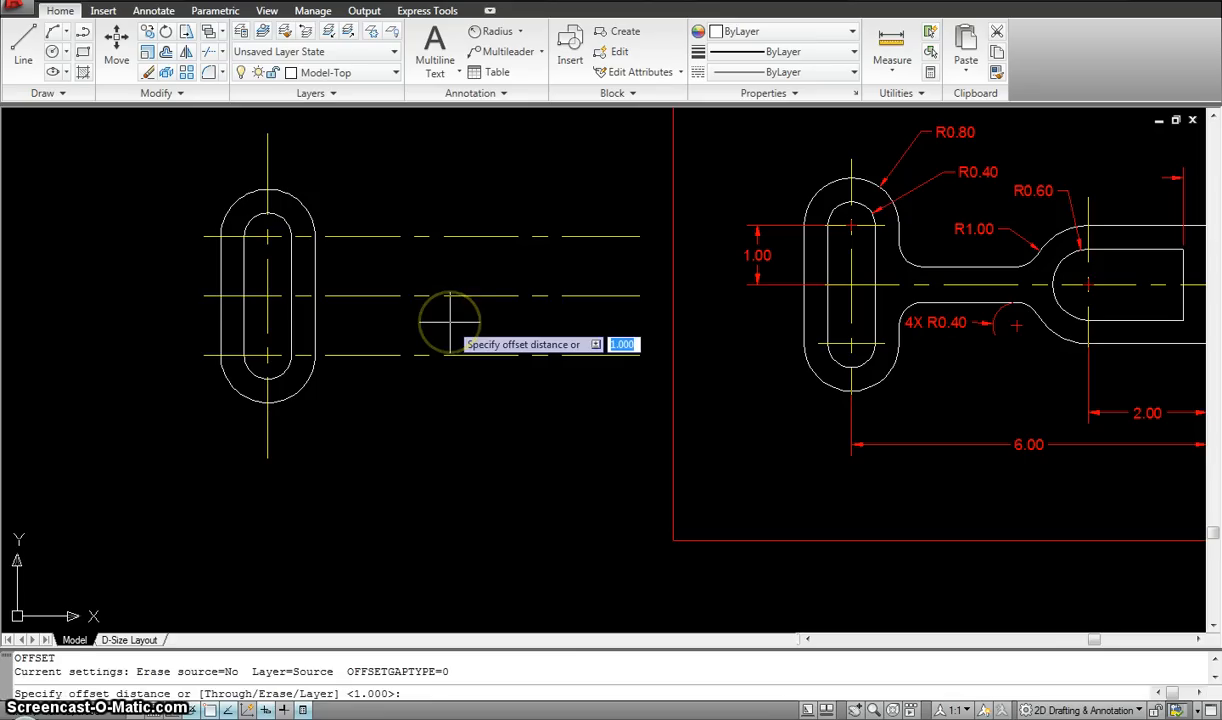
pyautogui.write('.3')
pyautogui.press('Return')
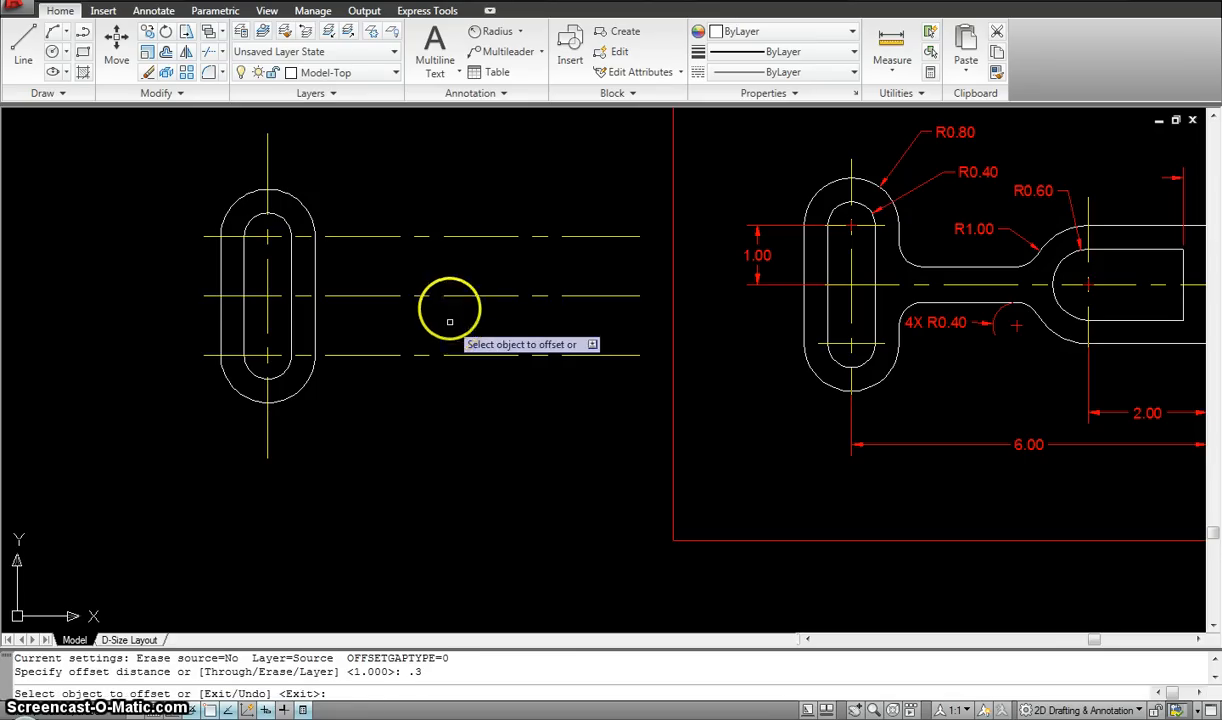
pyautogui.click(416, 295)
pyautogui.click(419, 252)
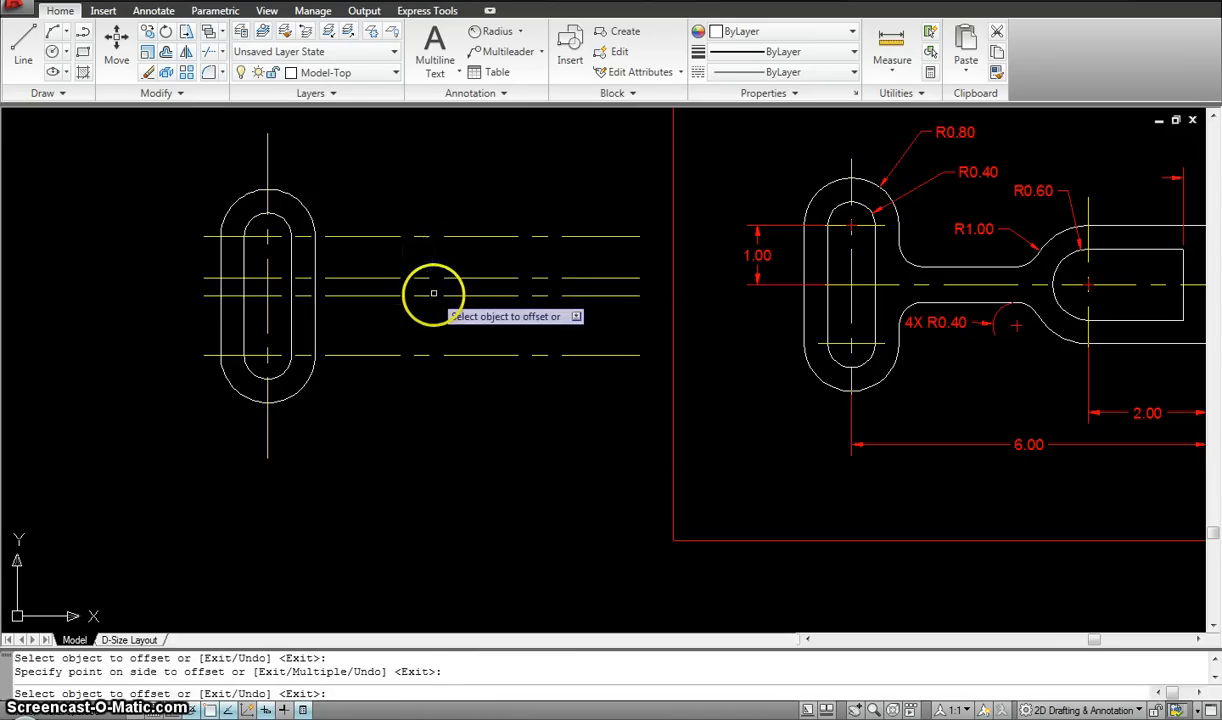
pyautogui.click(427, 295)
pyautogui.click(424, 316)
pyautogui.press('Escape')
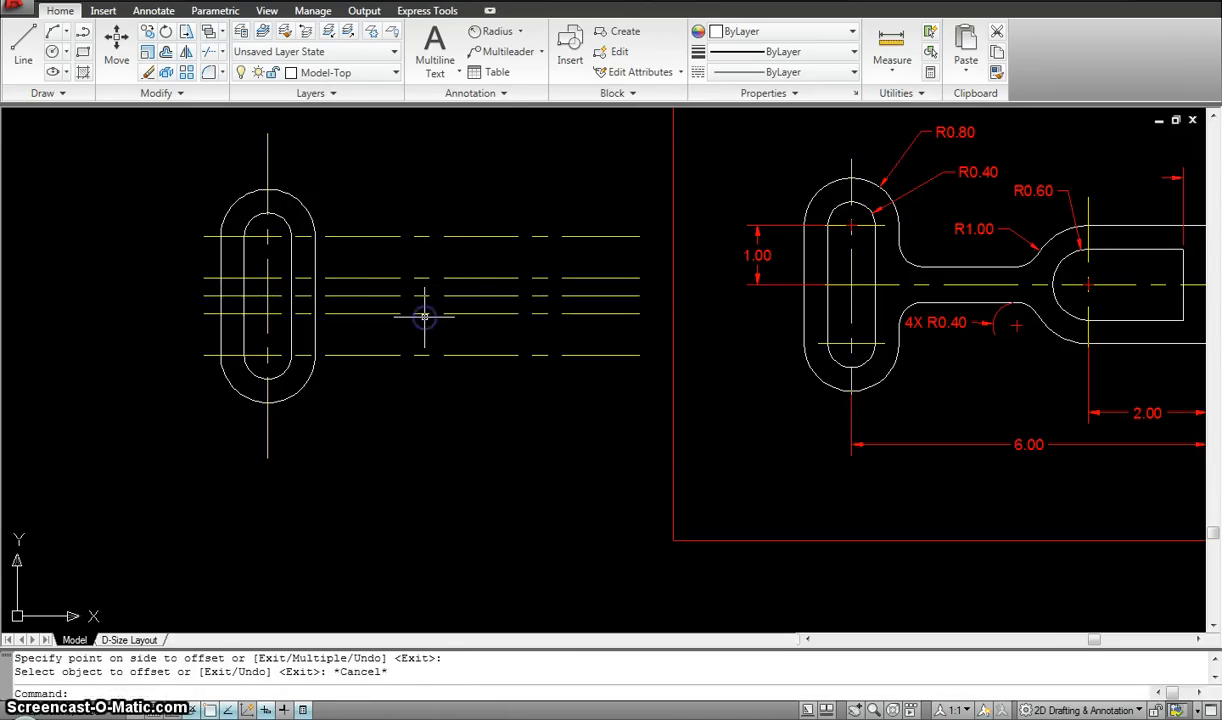
# Step: Move the two offset neck lines to the Model-Top layer
pyautogui.click(418, 313)
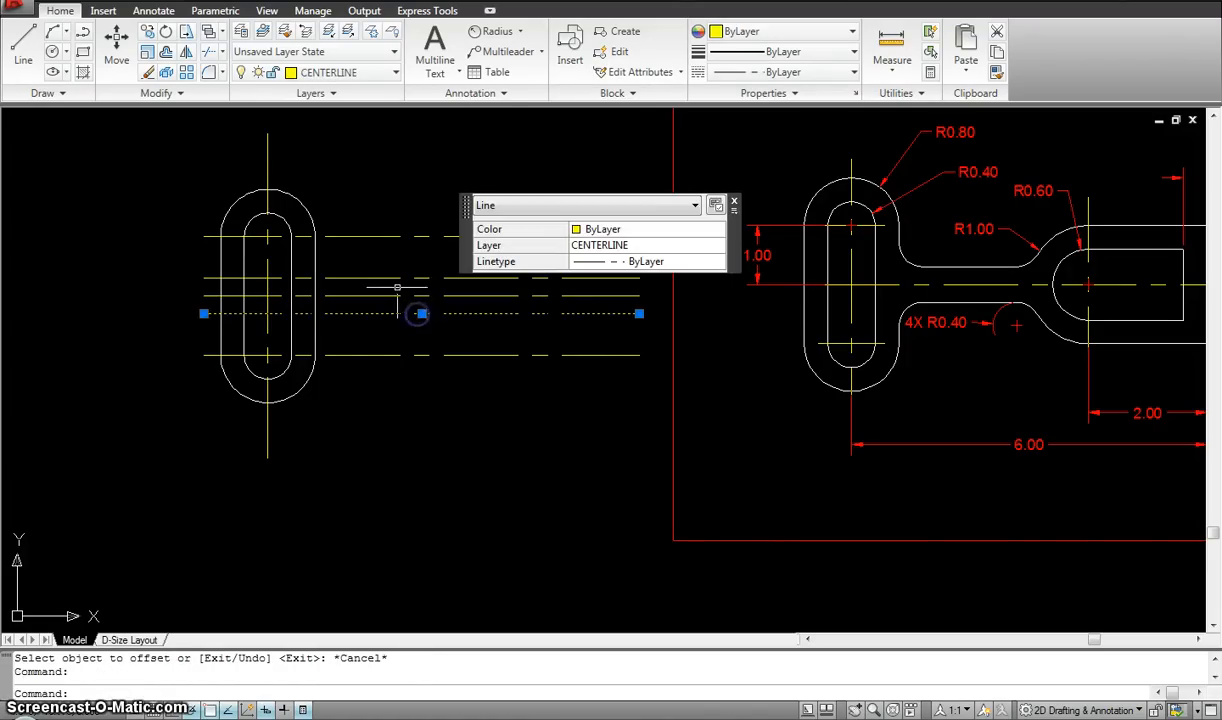
pyautogui.click(394, 279)
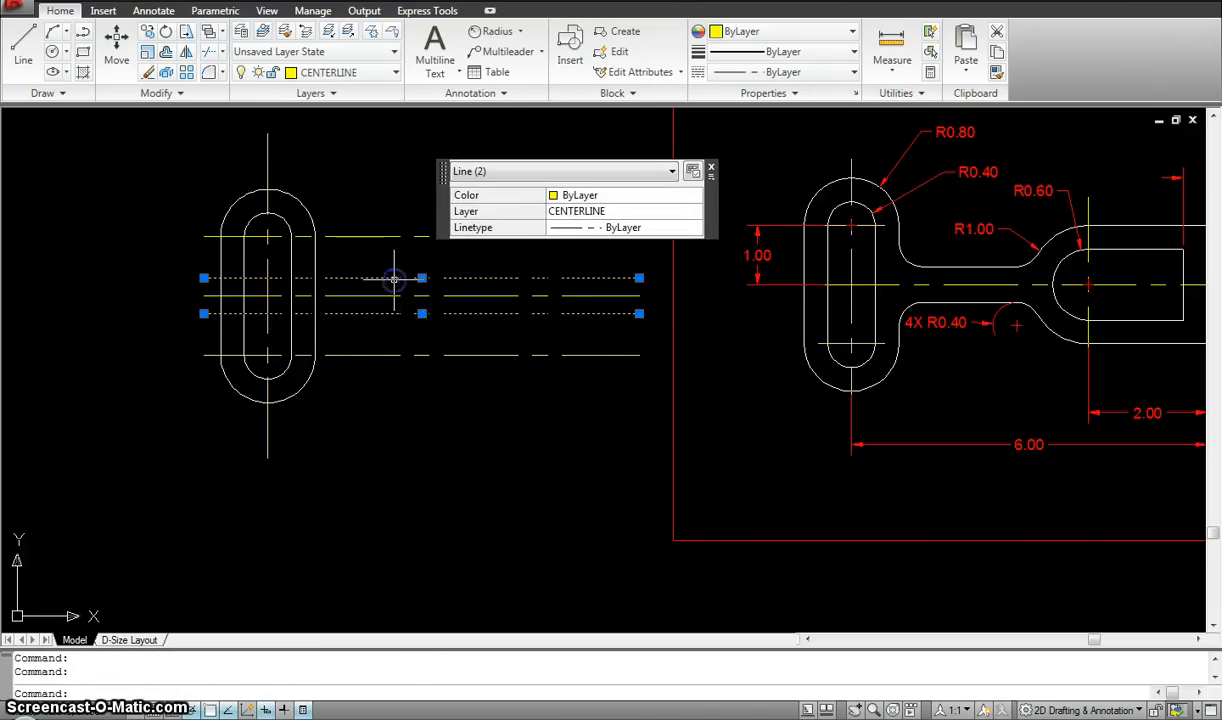
pyautogui.click(385, 73)
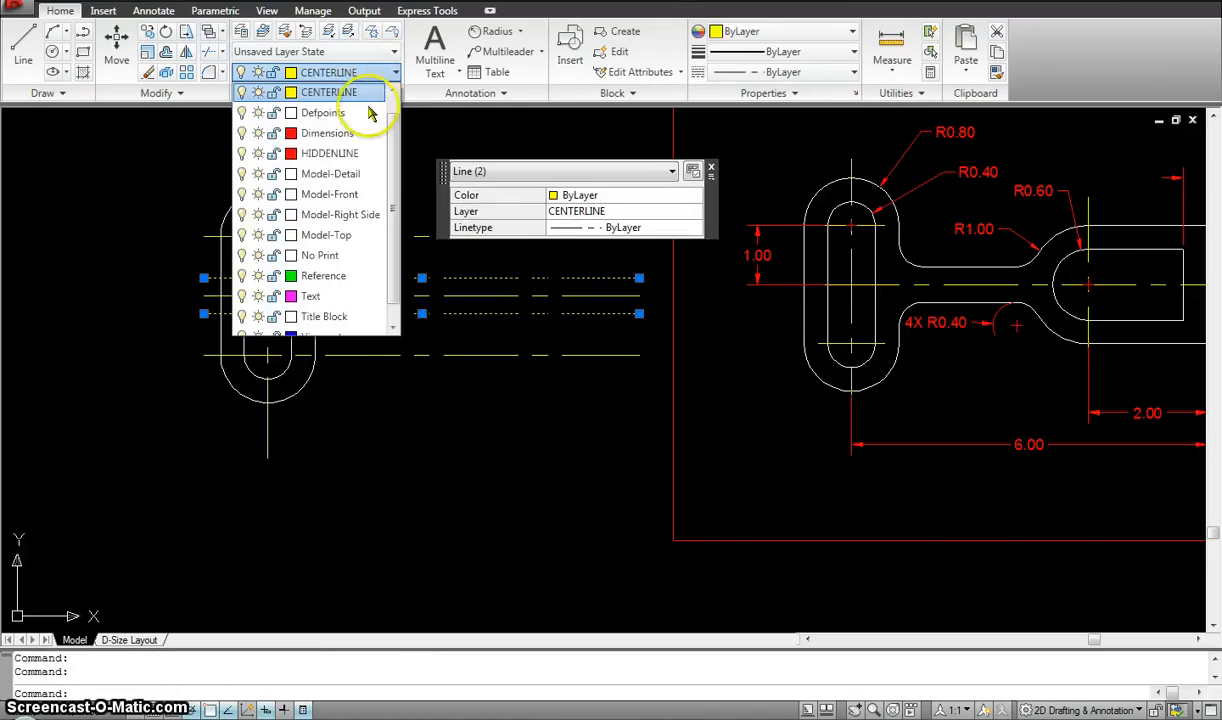
pyautogui.click(352, 233)
pyautogui.press('Escape')
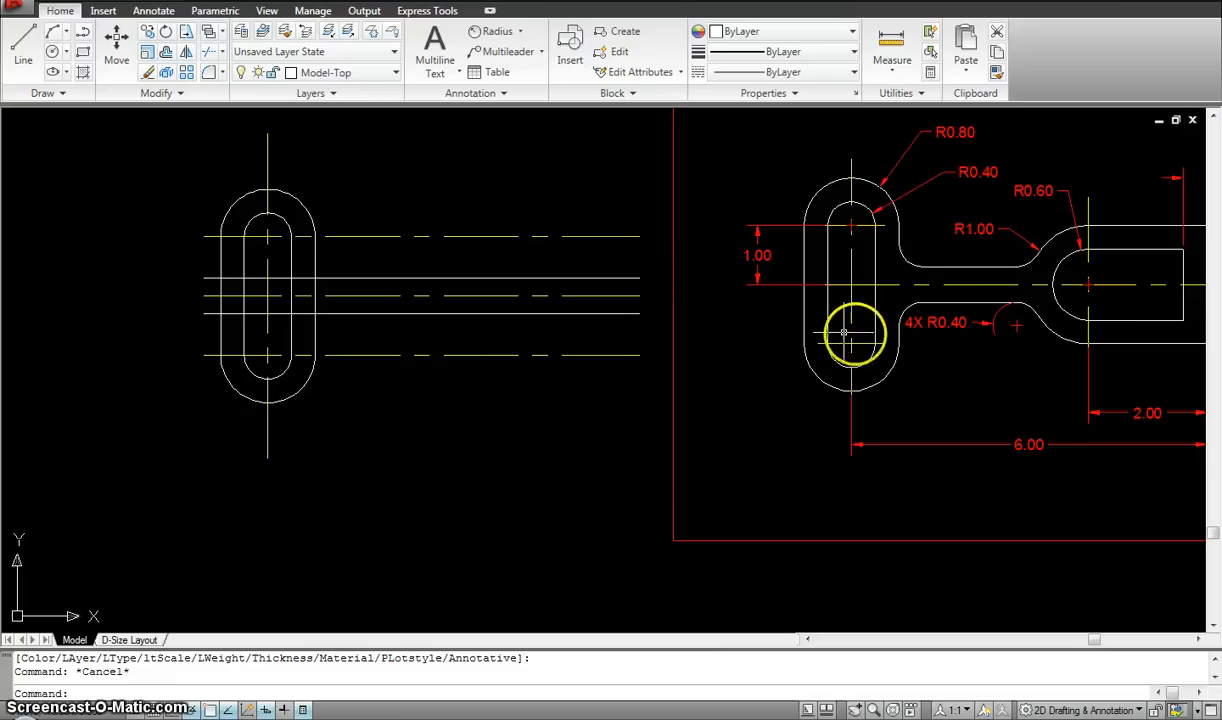
# Step: Fillet the upper neck line and the right outer side of the slotted end with a 0.4 radius
pyautogui.moveTo(944, 274); pyautogui.dragTo(785, 281, button='middle')
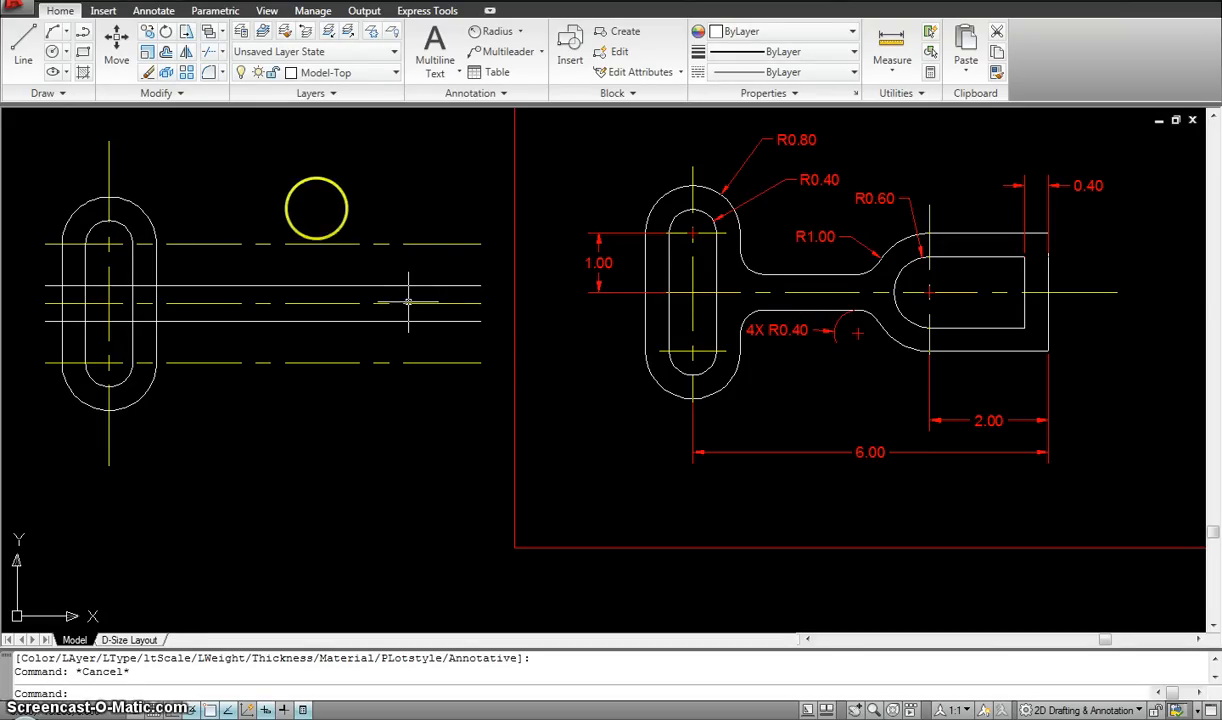
pyautogui.moveTo(300, 205); pyautogui.dragTo(403, 216, button='middle')
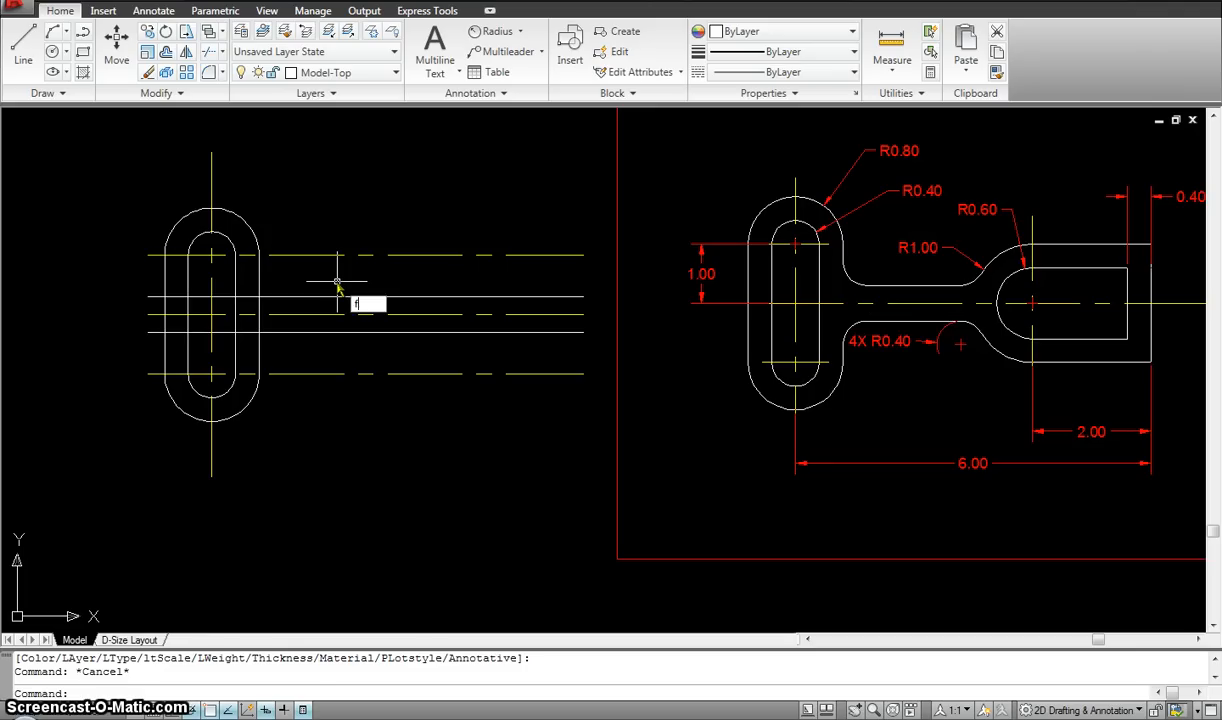
pyautogui.press('Return')
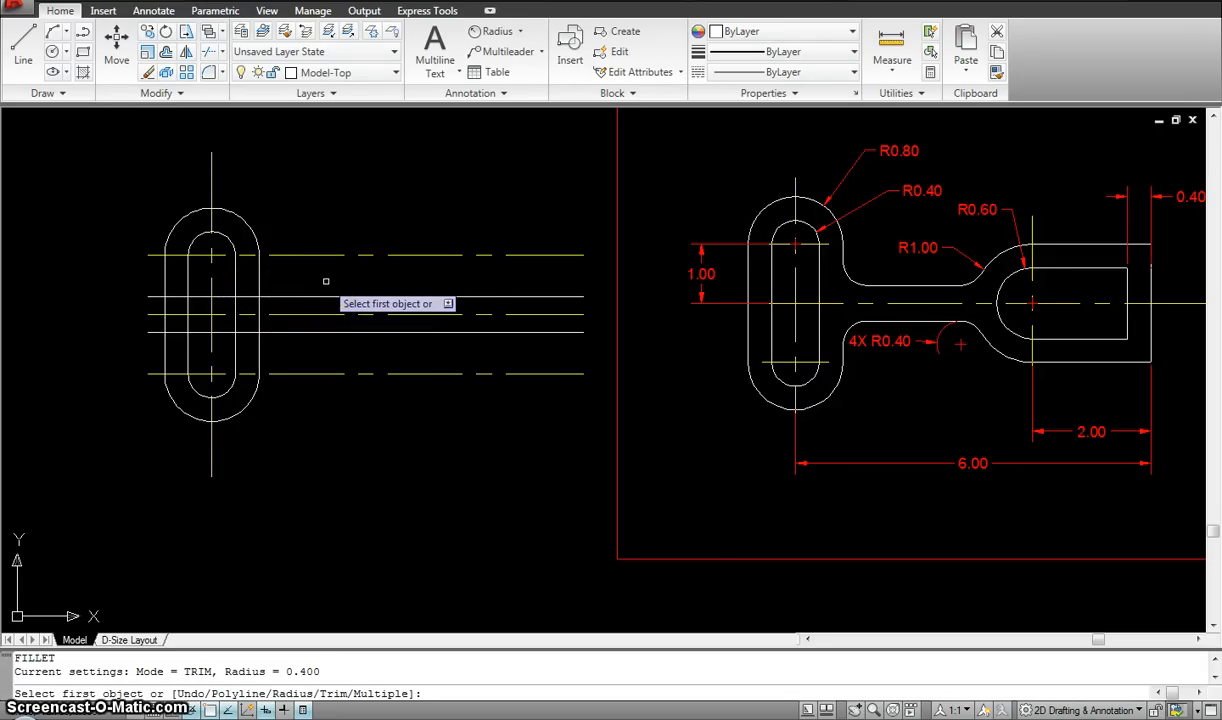
pyautogui.press('Return')
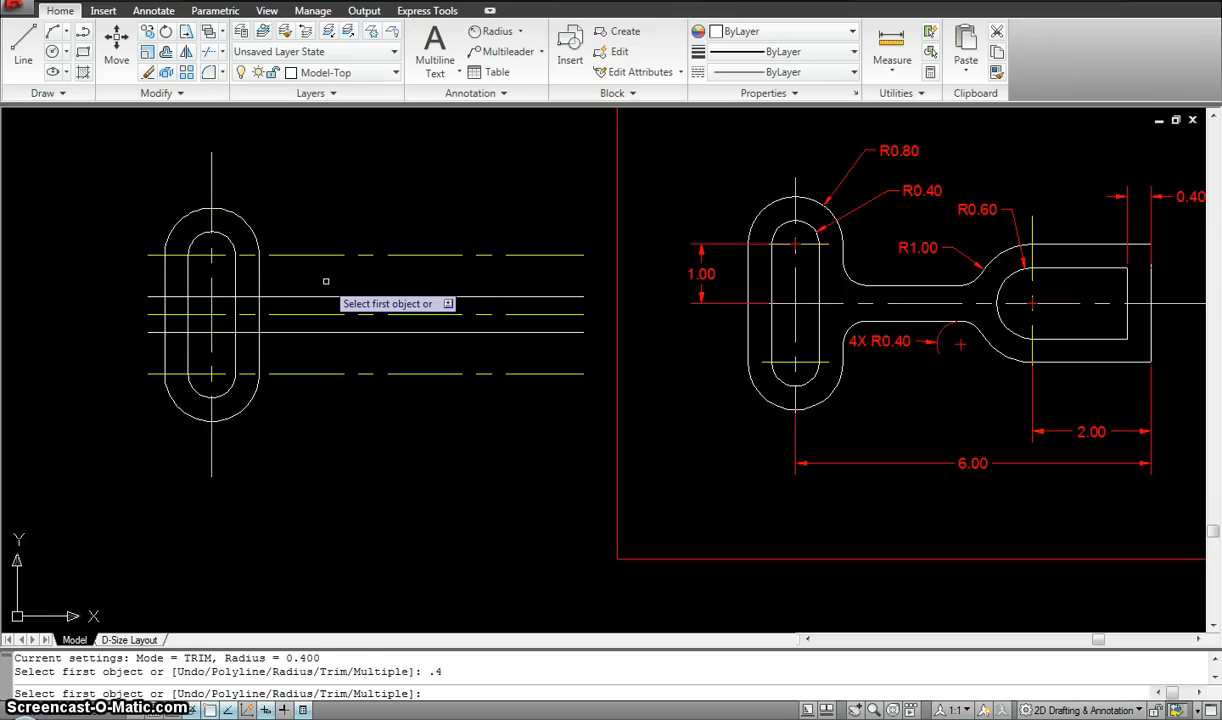
pyautogui.click(312, 293)
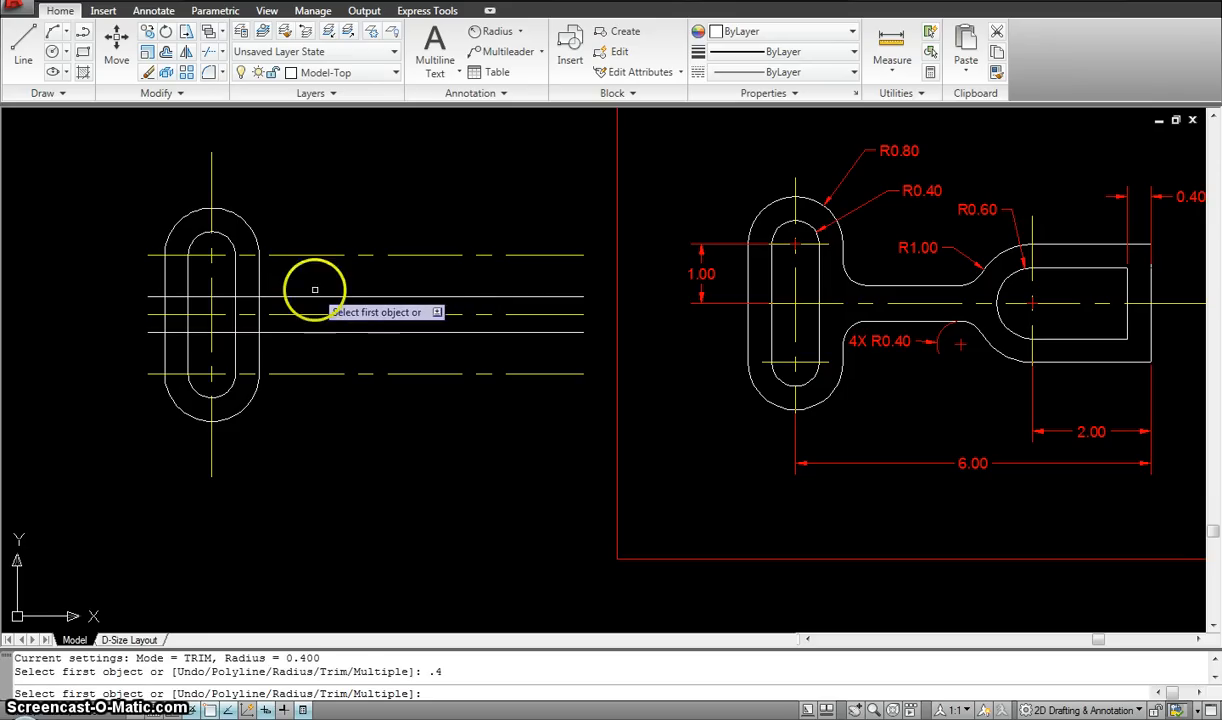
pyautogui.click(259, 276)
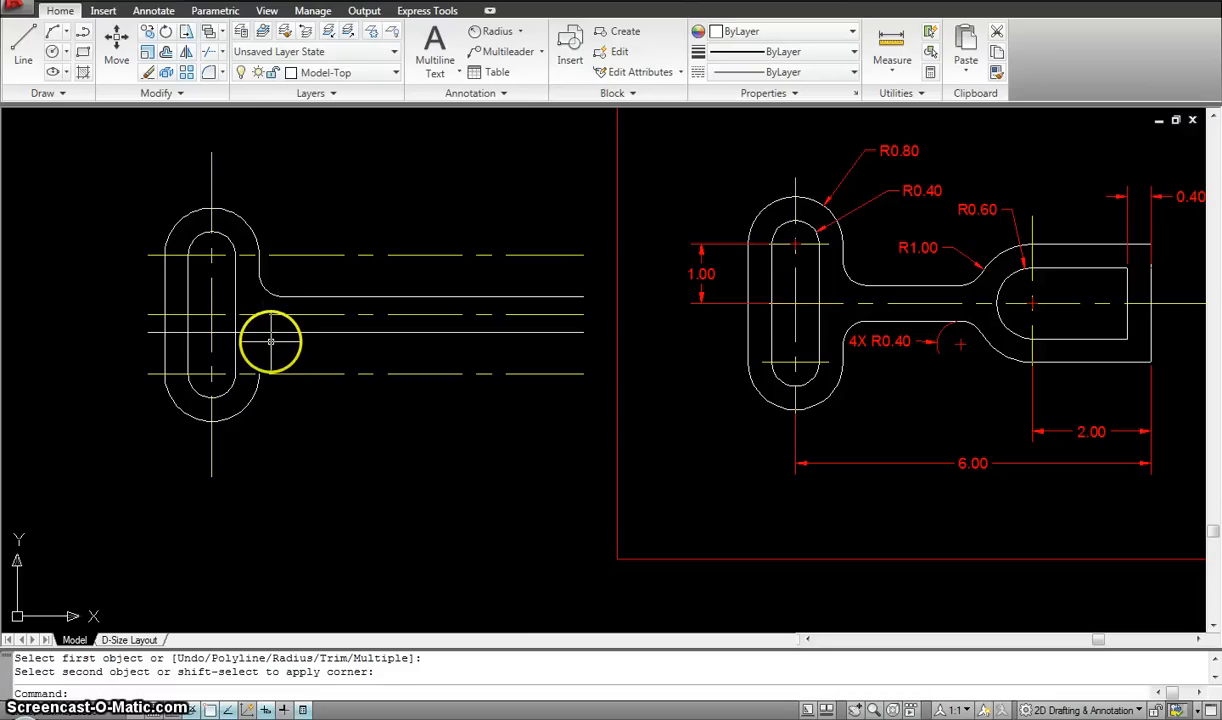
pyautogui.press('Escape')
# Step: Draw a vertical line from the right end of the lower outer arc up to the lower neck line
pyautogui.press('Return')
pyautogui.click(260, 371)
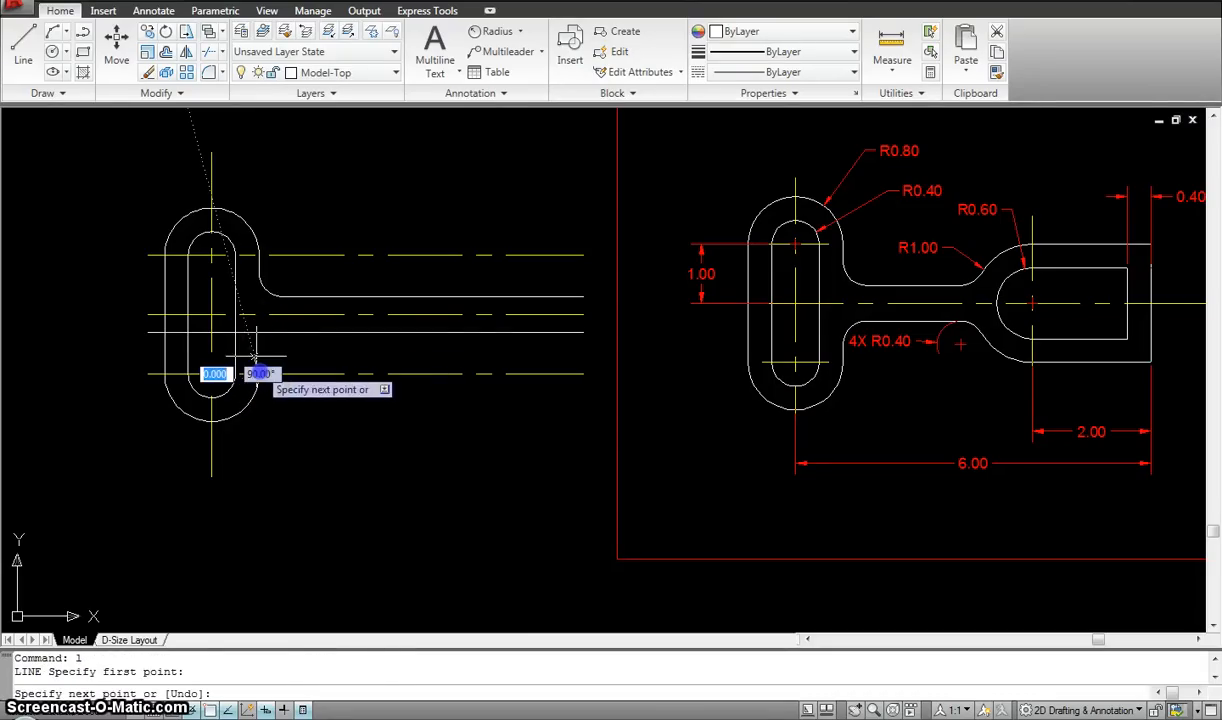
pyautogui.click(259, 331)
pyautogui.press('Escape')
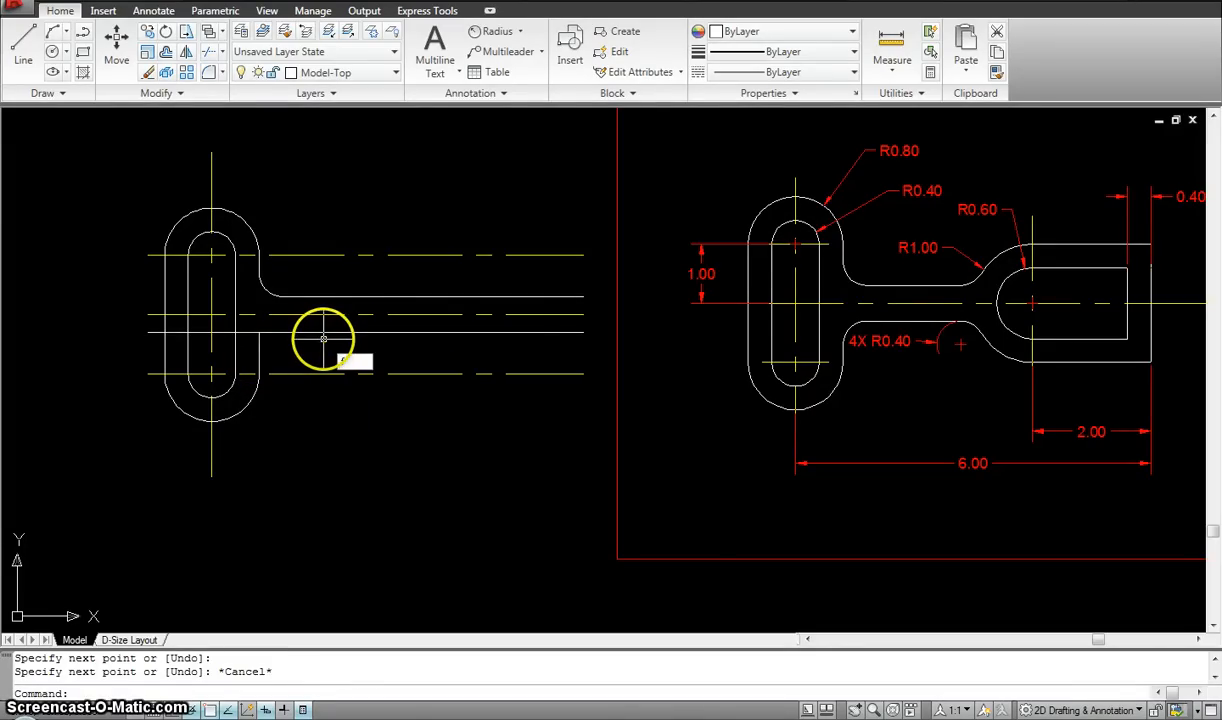
# Step: Fillet the lower neck line and the new vertical outer side with a 0.4 radius
pyautogui.write('f')
pyautogui.press('Return')
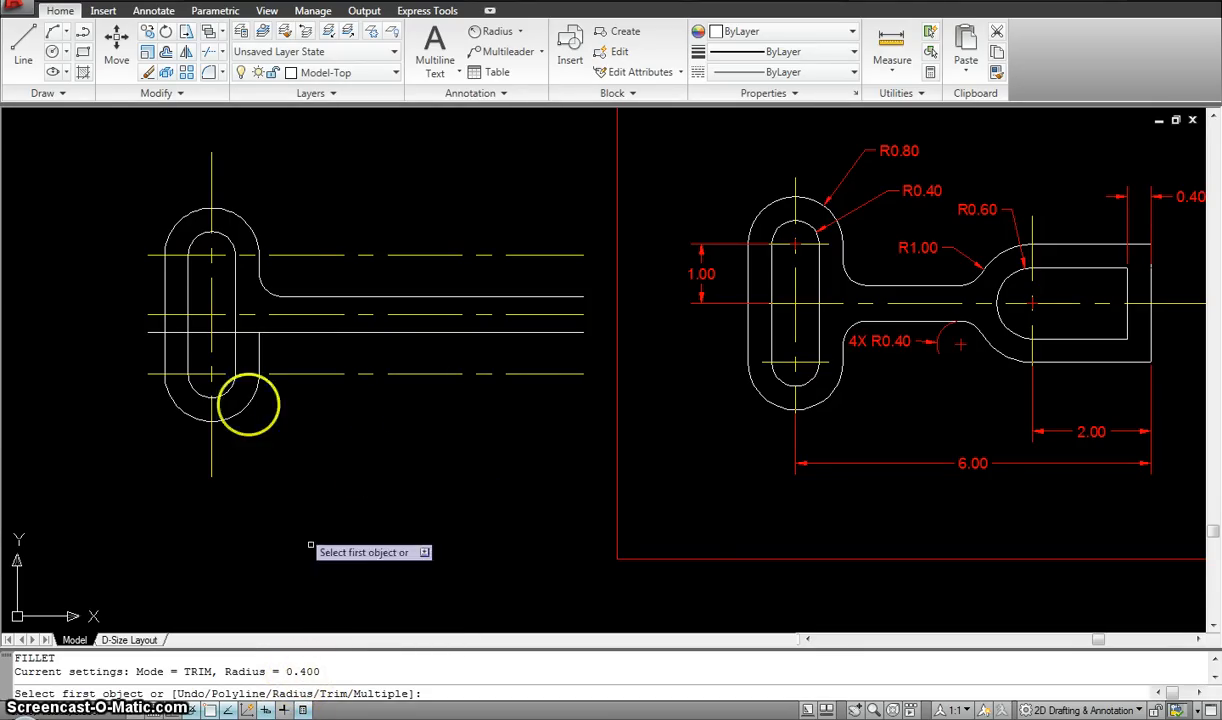
pyautogui.click(291, 333)
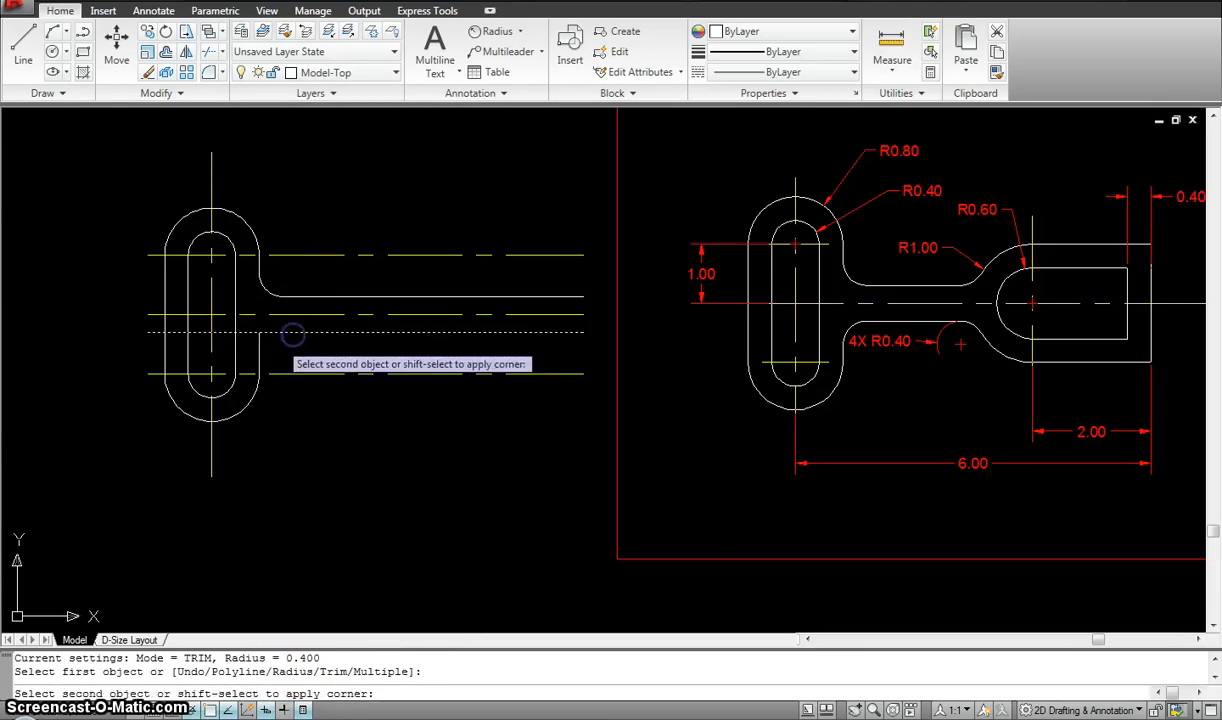
pyautogui.click(259, 349)
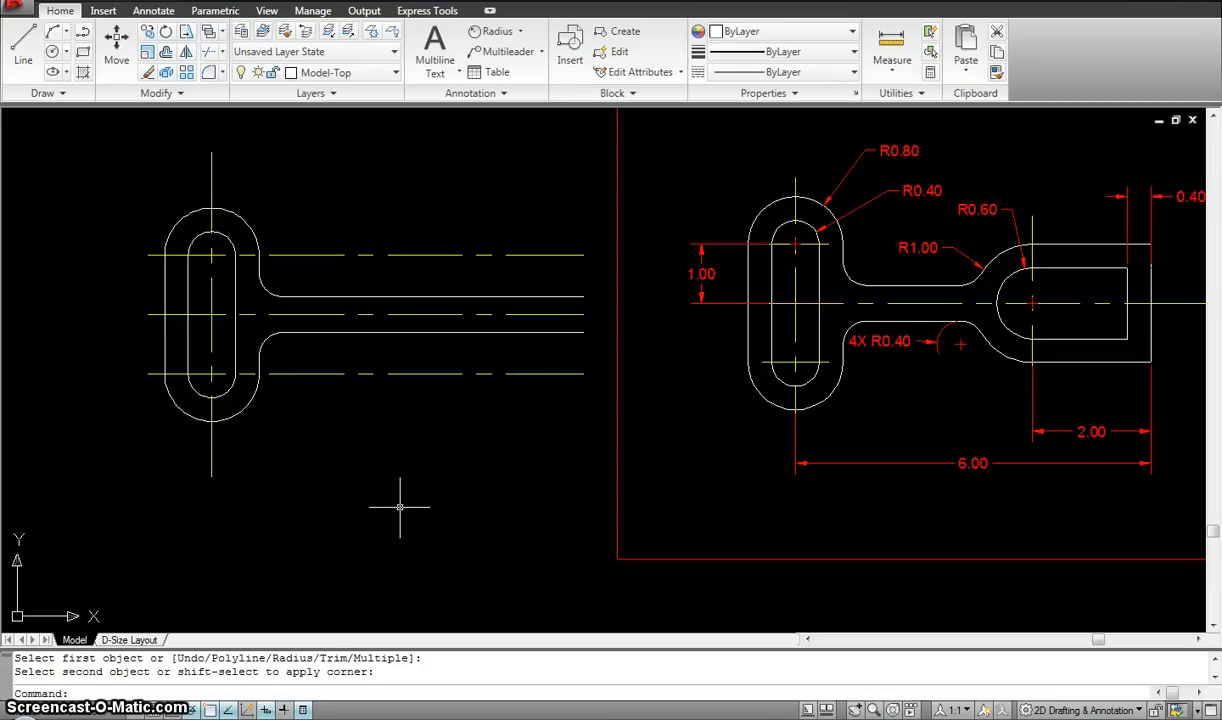
pyautogui.moveTo(494, 428); pyautogui.dragTo(406, 450, button='middle')
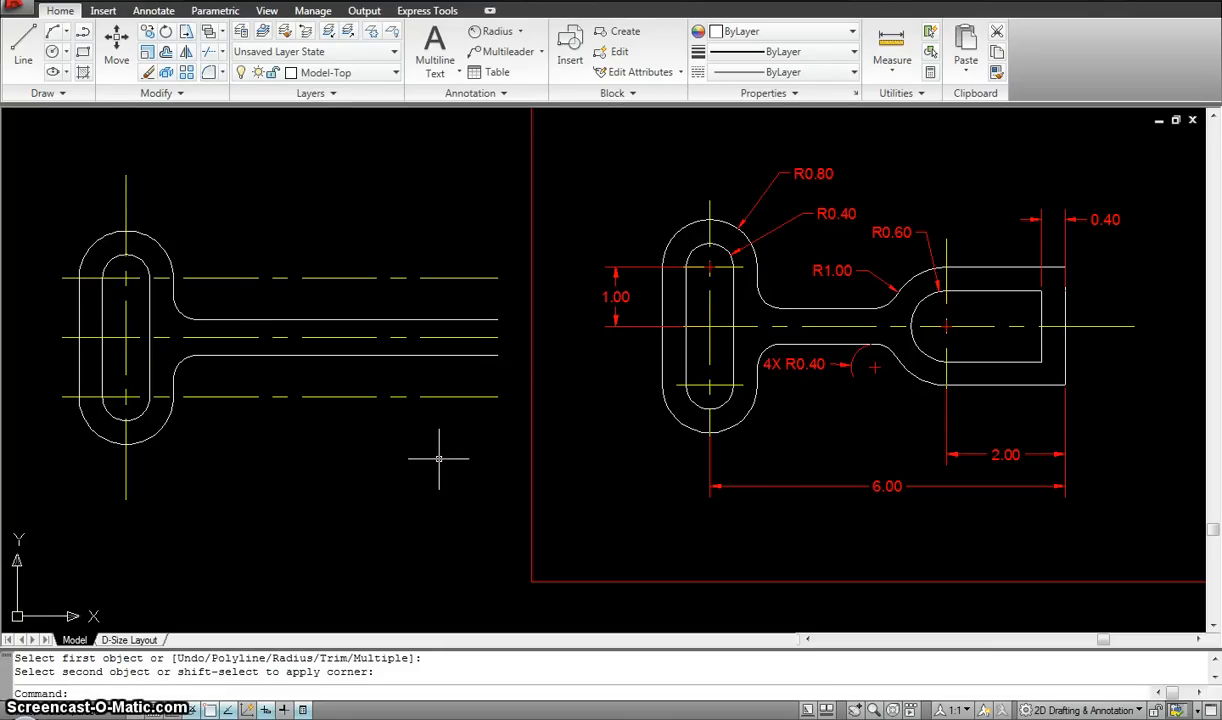
pyautogui.press('Escape')
pyautogui.press('Escape')
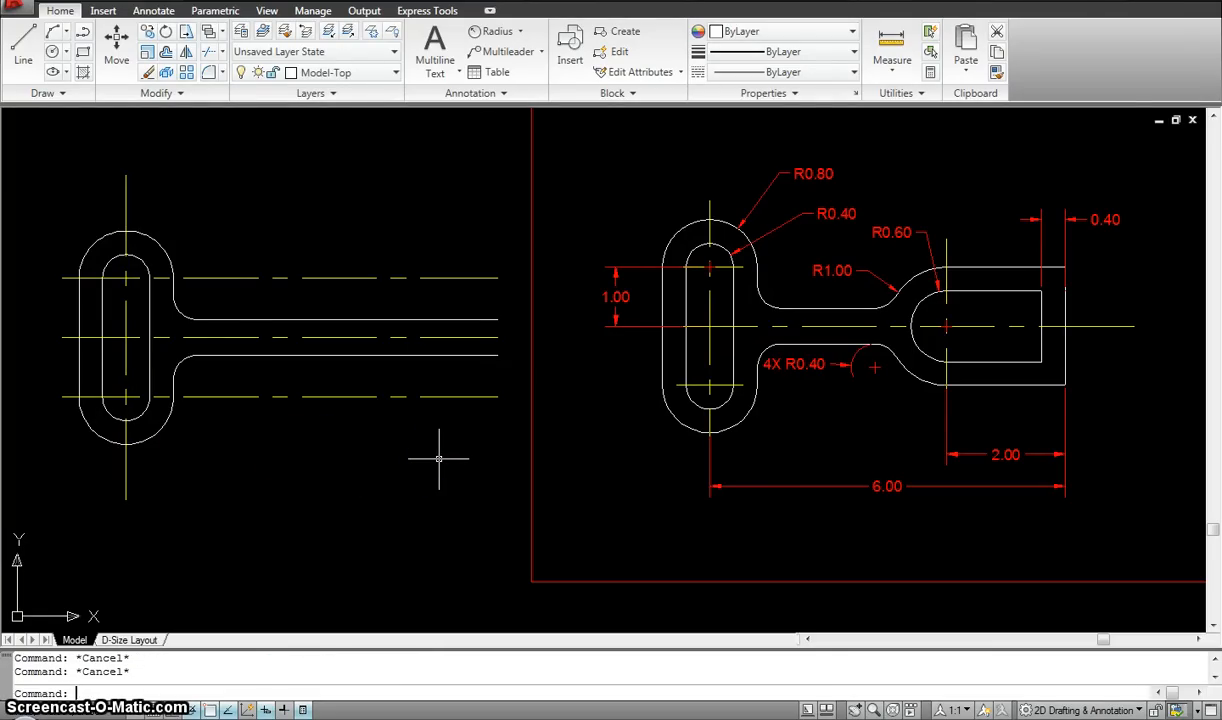
# Step: Offset the slotted end's vertical centerline 6 units to the right
pyautogui.write('o')
pyautogui.press('Return')
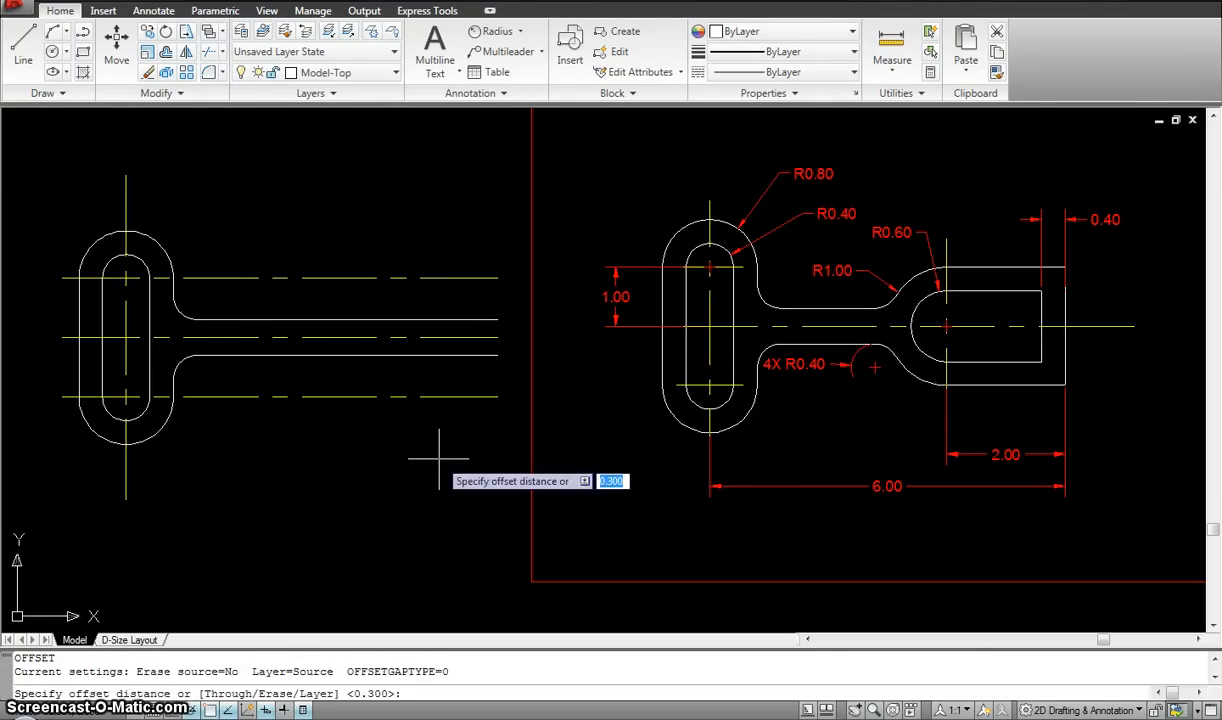
pyautogui.write('6')
pyautogui.press('Return')
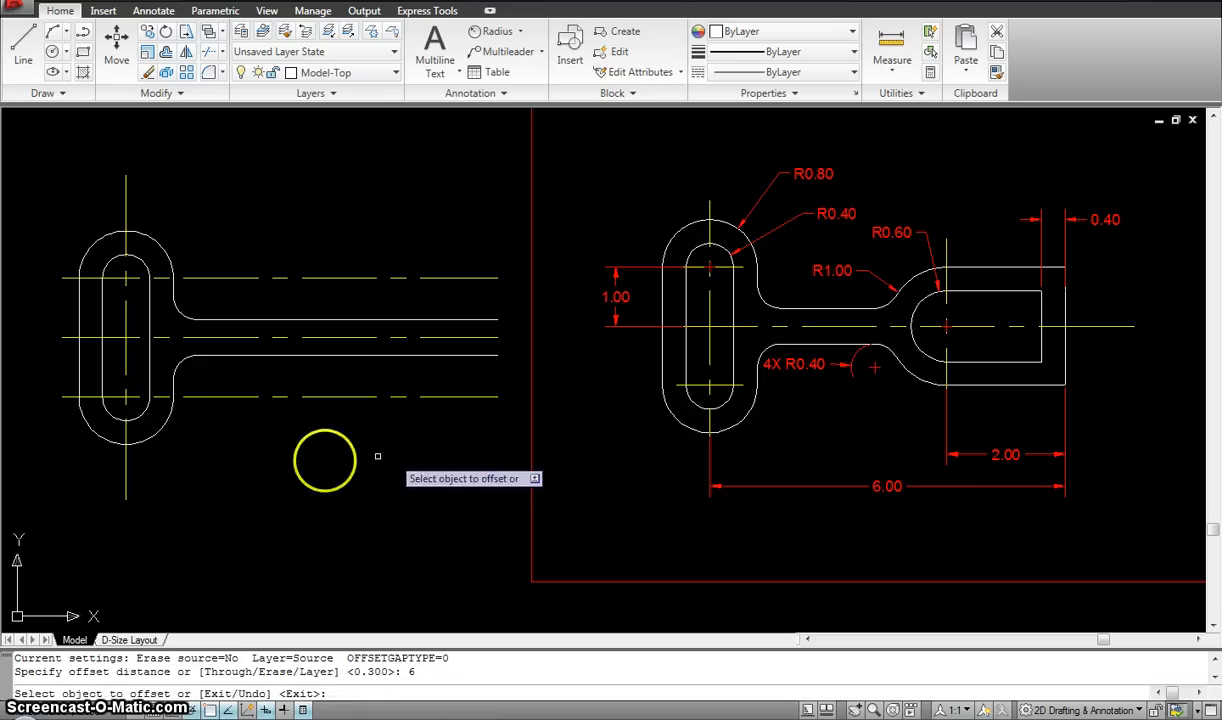
pyautogui.click(125, 478)
pyautogui.click(444, 469)
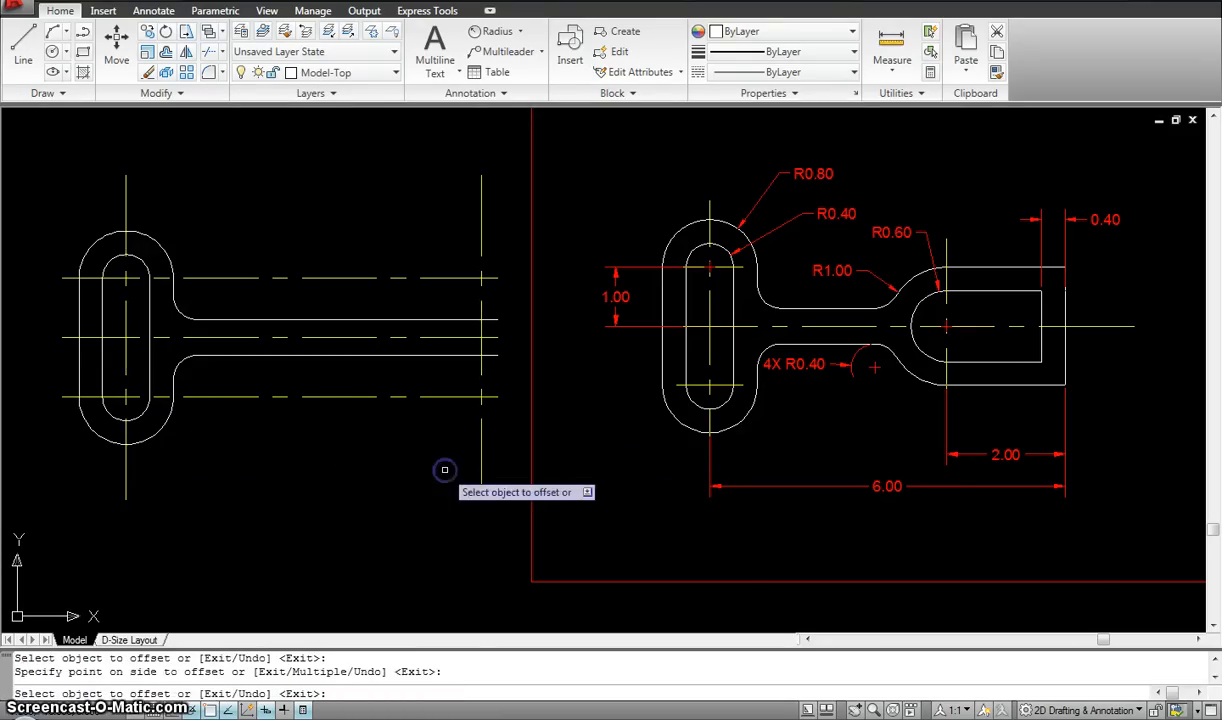
pyautogui.press('Escape')
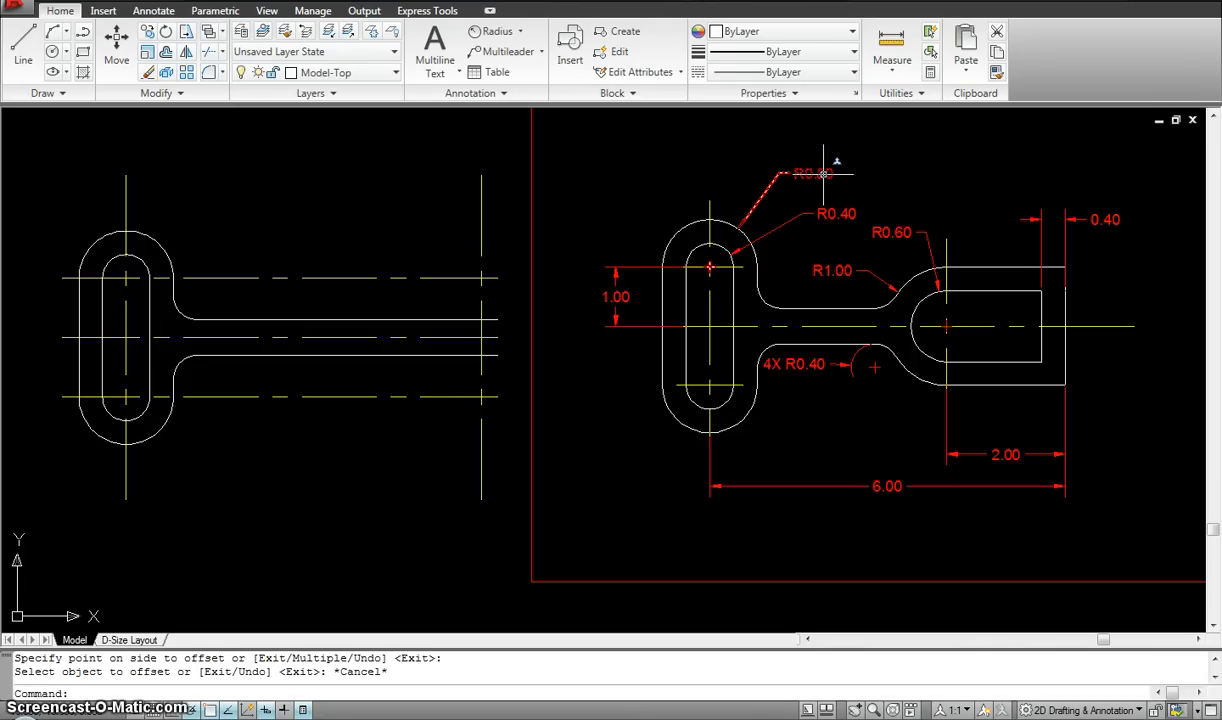
pyautogui.press('Escape')
pyautogui.press('Escape')
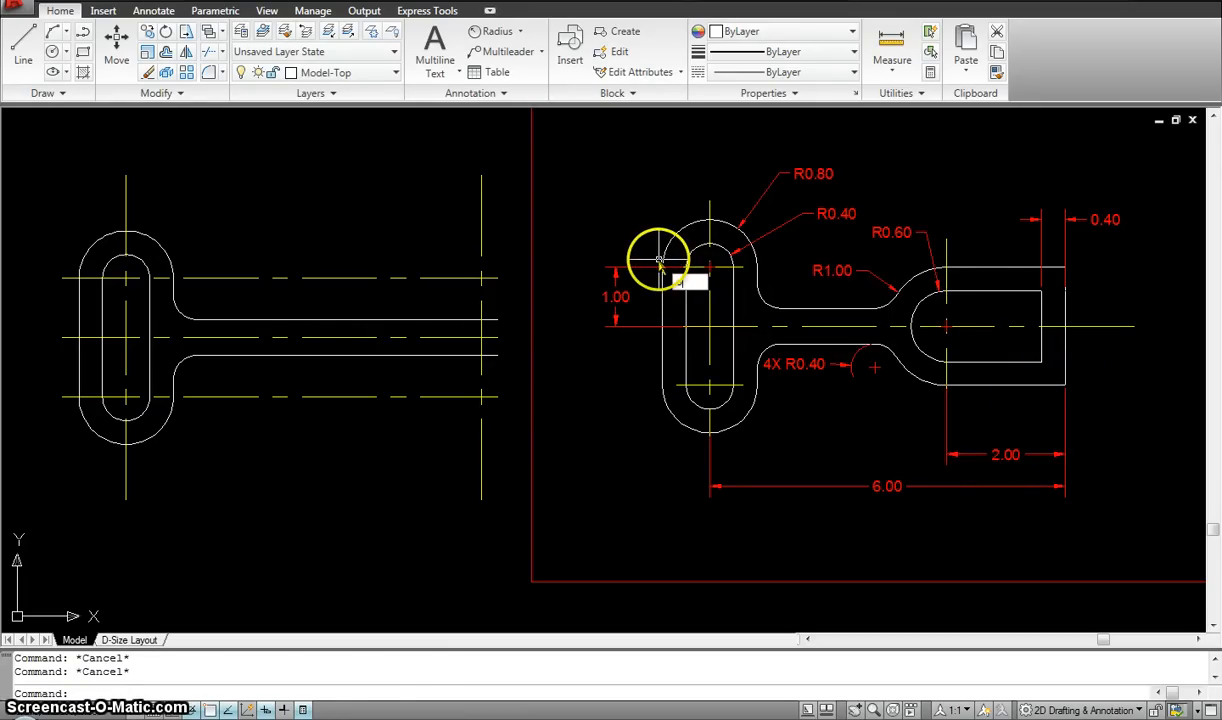
# Step: Offset the new rightmost vertical line 2 units to the left to locate the forked end's arc center
pyautogui.press('Return')
pyautogui.write('2')
pyautogui.press('Return')
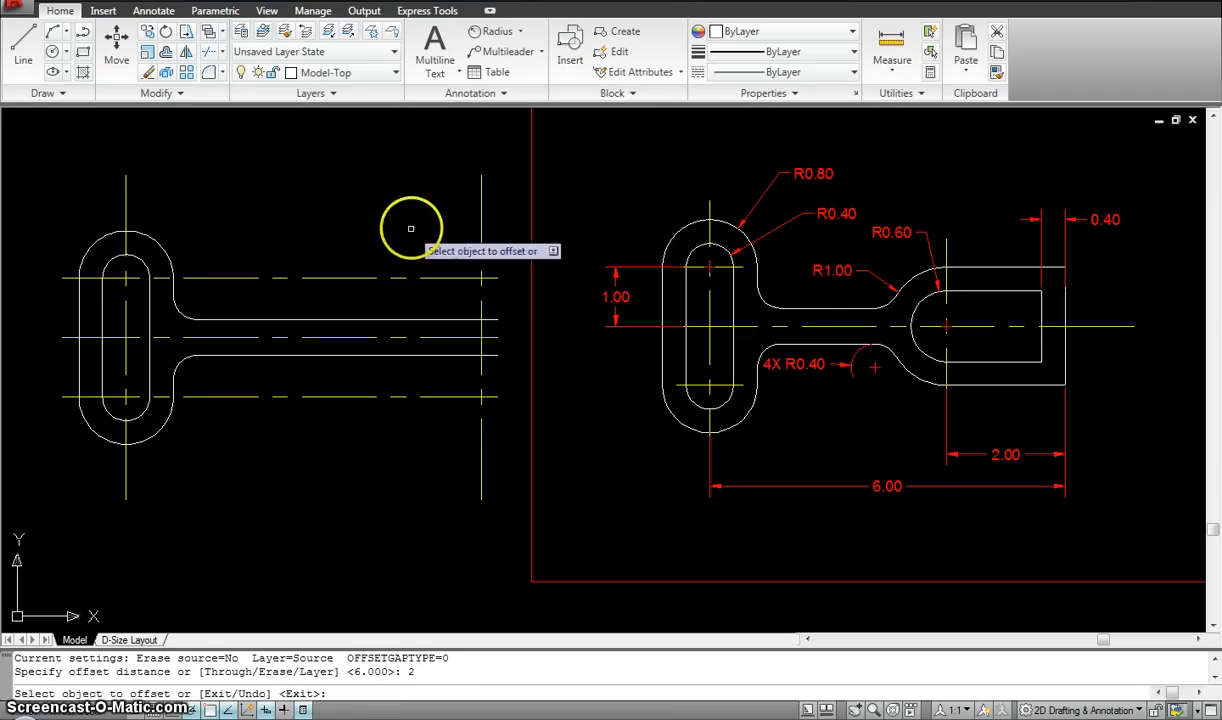
pyautogui.click(481, 237)
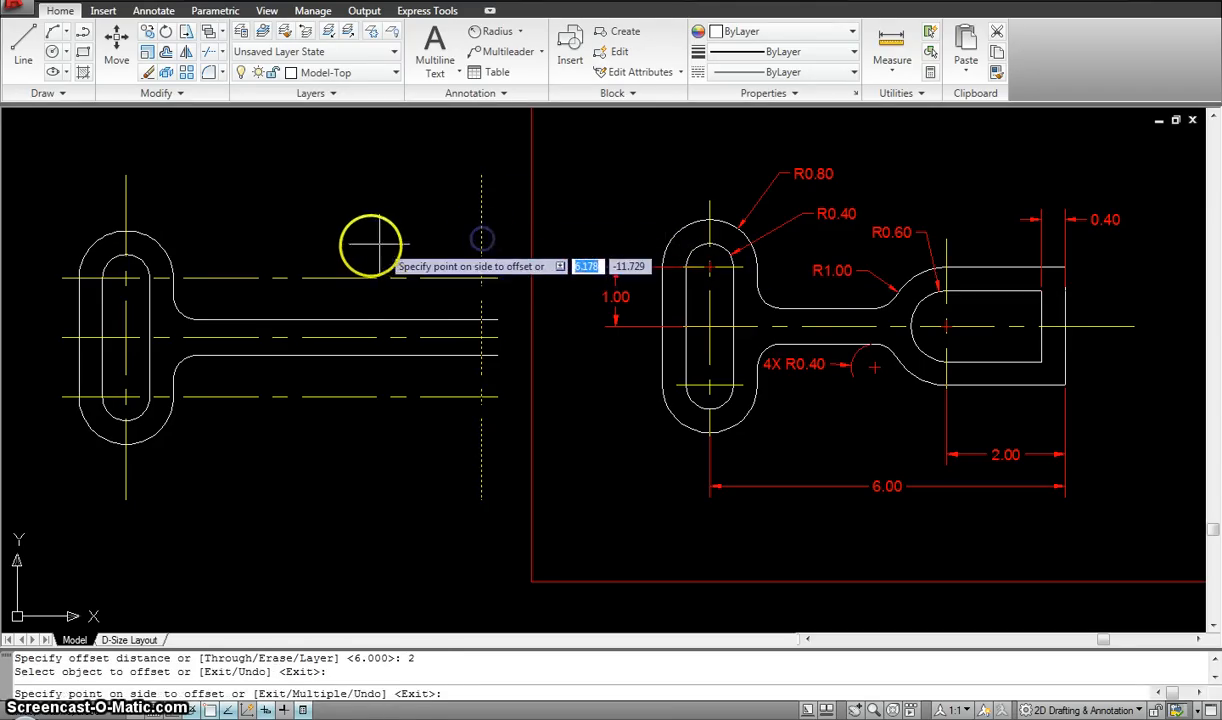
pyautogui.click(366, 246)
pyautogui.press('Escape')
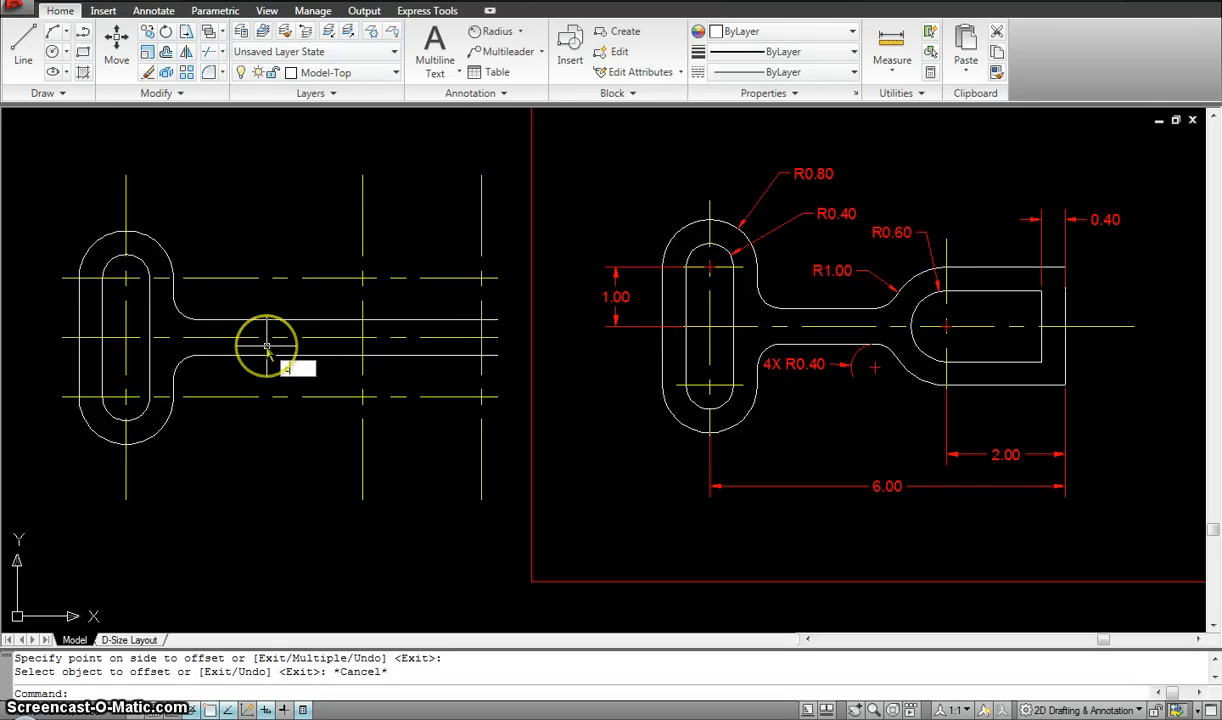
# Step: Draw a circle of radius 0.6 where the 2-unit offset vertical line crosses the middle horizontal centerline
pyautogui.write('c')
pyautogui.press('Return')
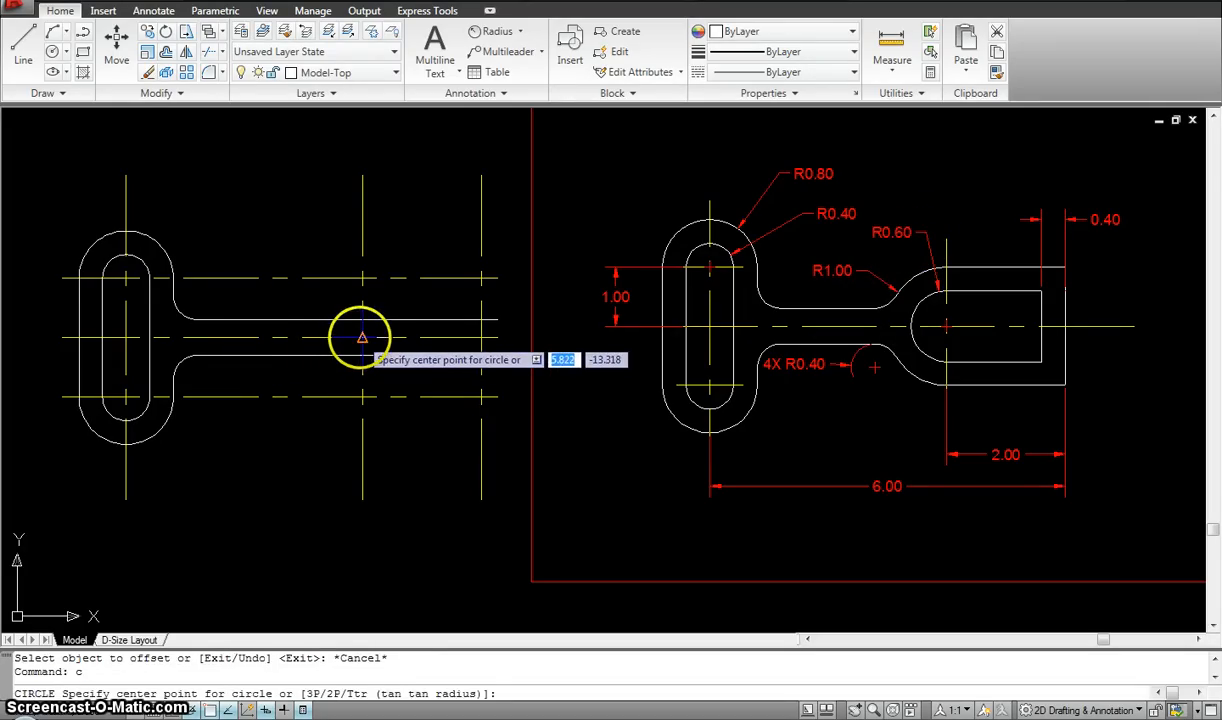
pyautogui.click(362, 337)
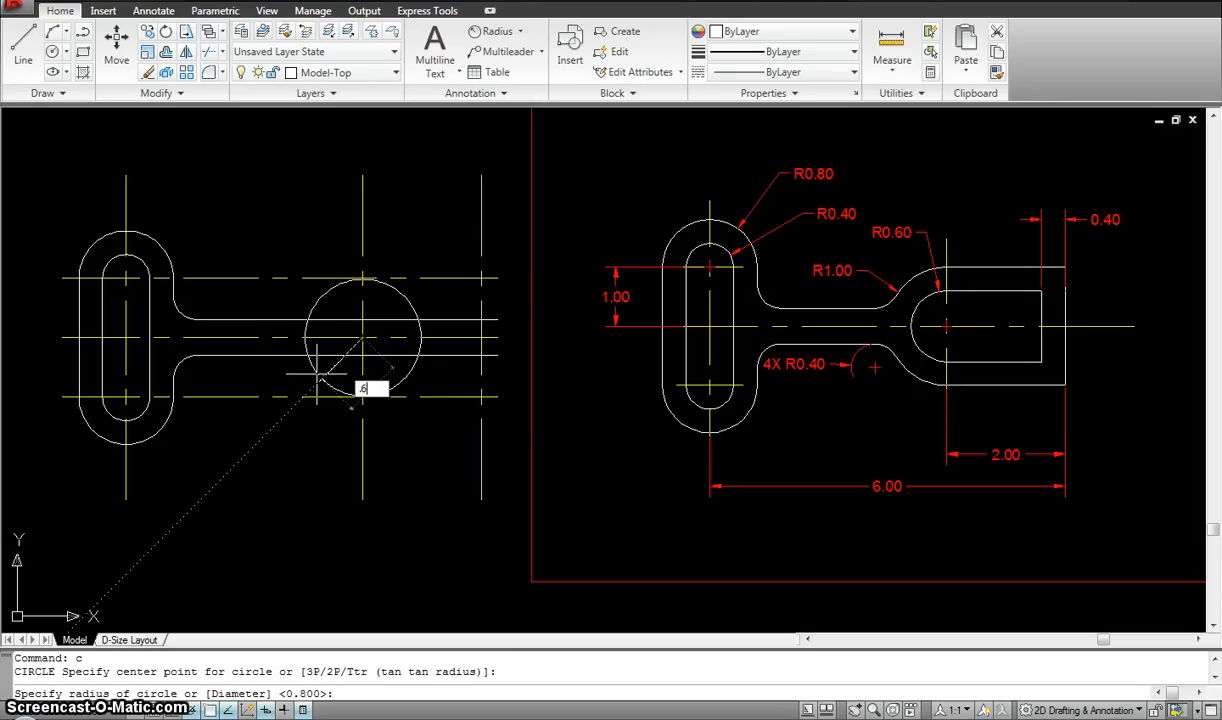
pyautogui.press('Return')
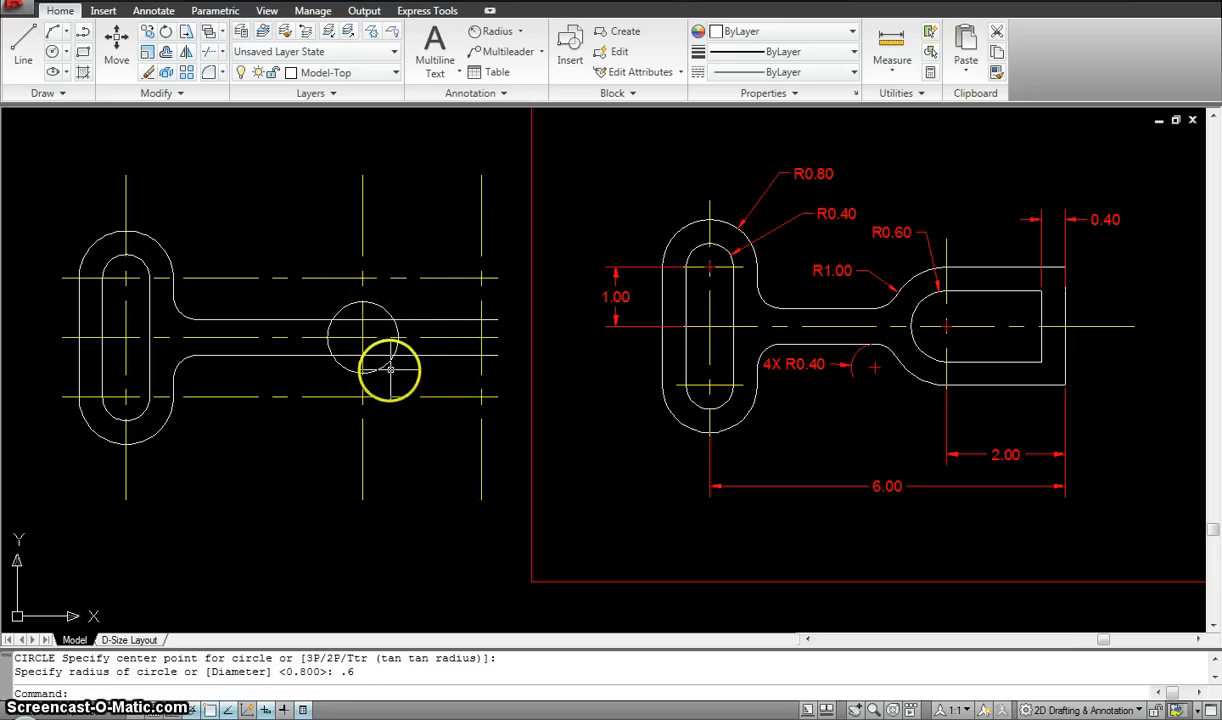
# Step: Draw horizontal lines from the 0.6 circle's lower and upper quadrants rightward past the rightmost vertical line
pyautogui.write('l')
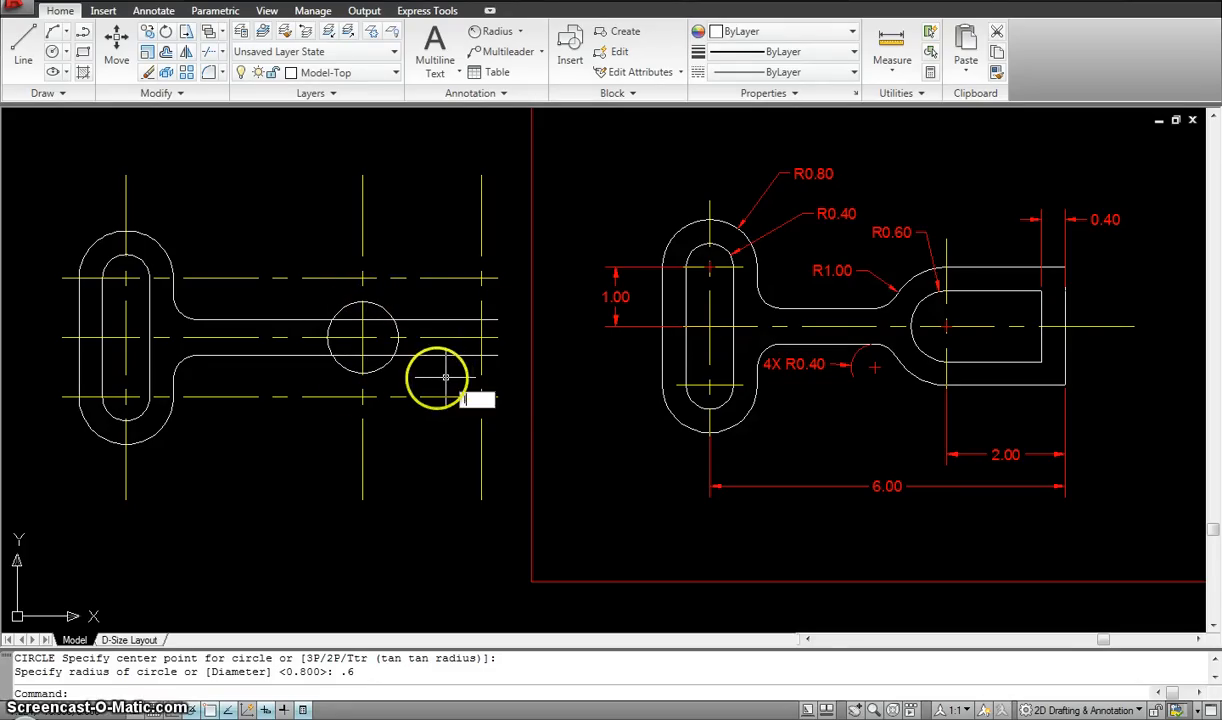
pyautogui.press('Return')
pyautogui.click(363, 373)
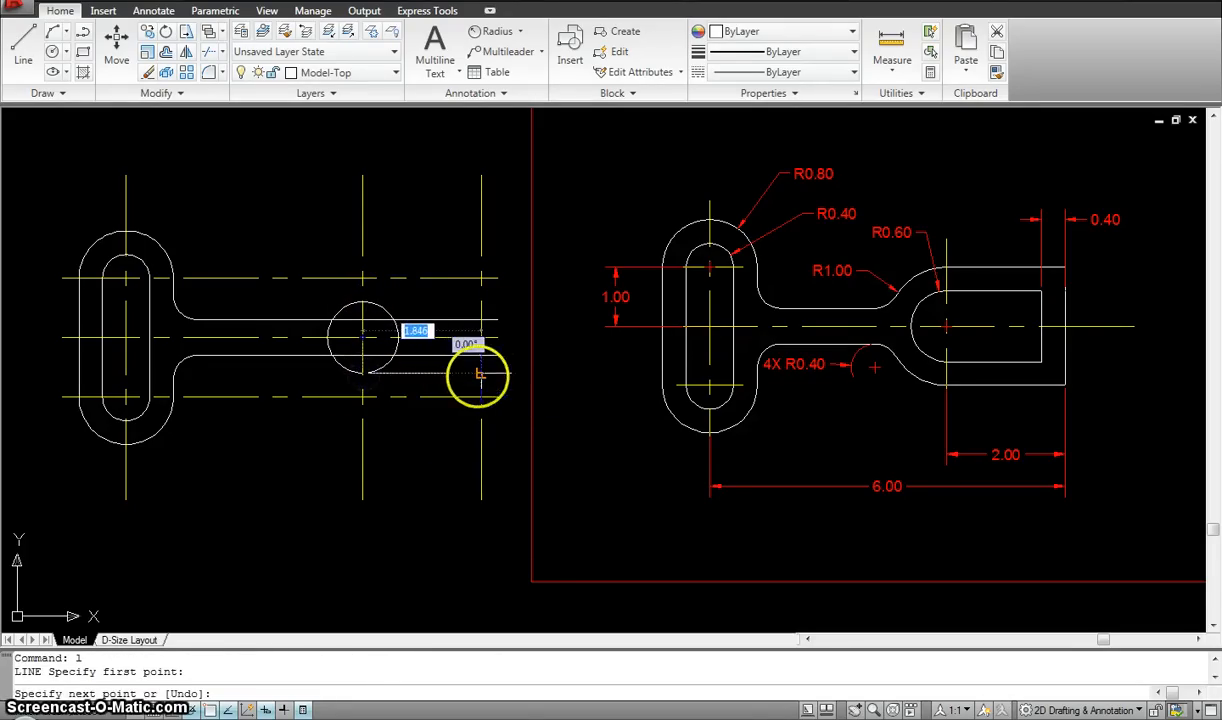
pyautogui.click(498, 373)
pyautogui.press('Escape')
pyautogui.press('Return')
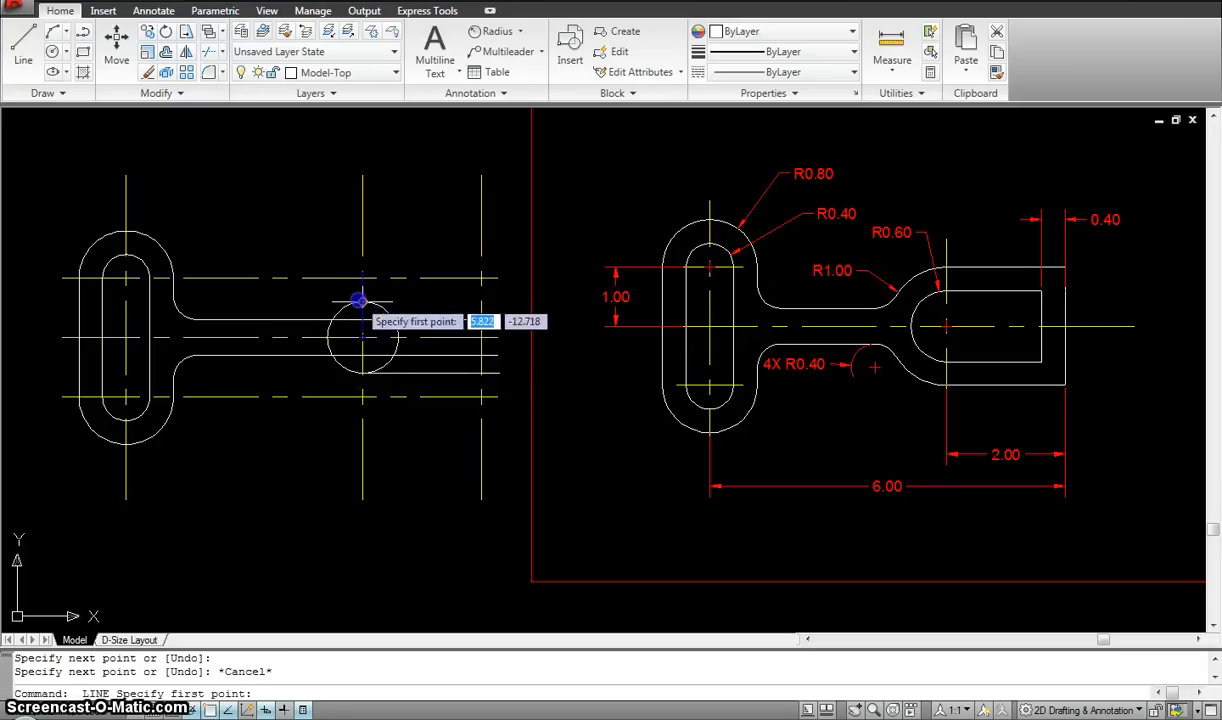
pyautogui.click(363, 301)
pyautogui.click(499, 301)
pyautogui.press('Escape')
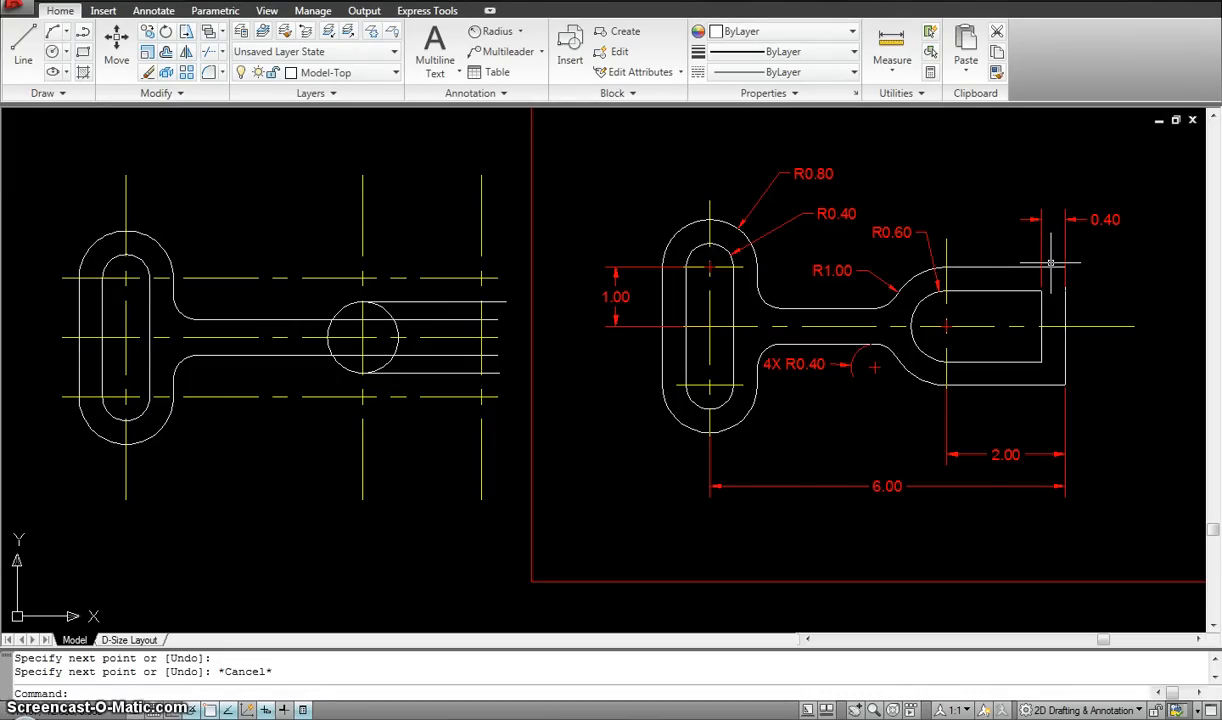
pyautogui.press('Escape')
pyautogui.press('Escape')
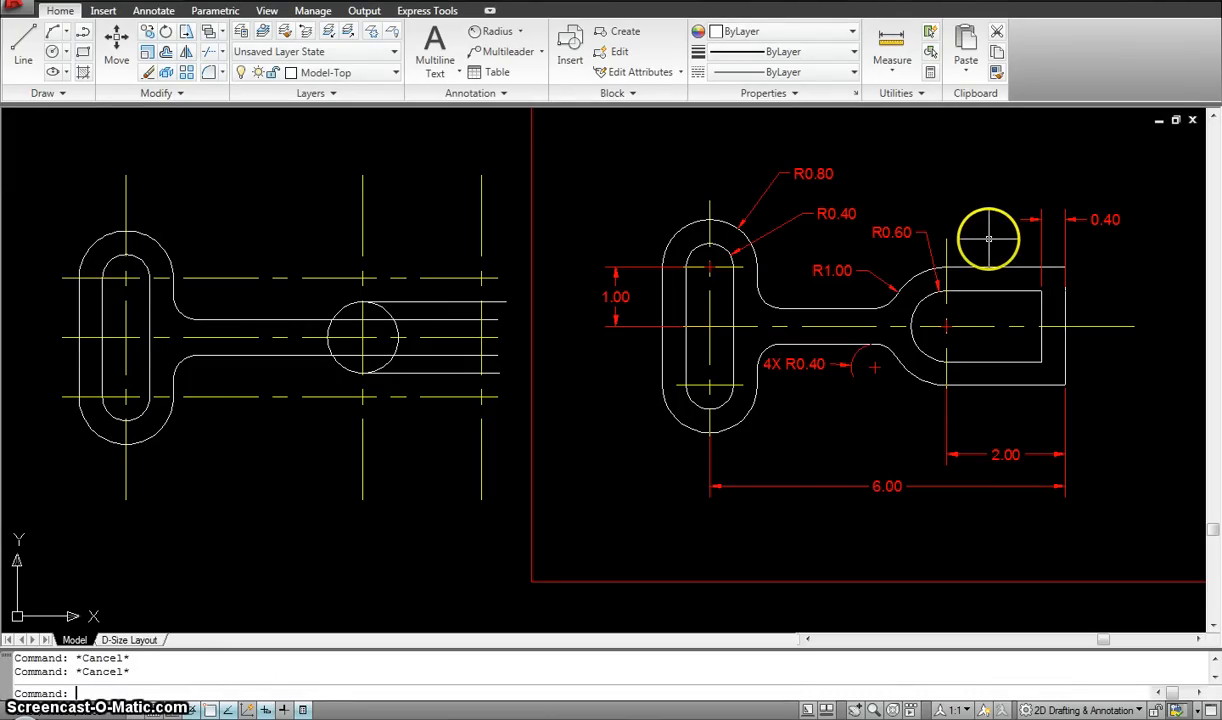
# Step: Offset the circle's upper tangent line 0.4 upward and its lower tangent line 0.4 downward
pyautogui.press('Return')
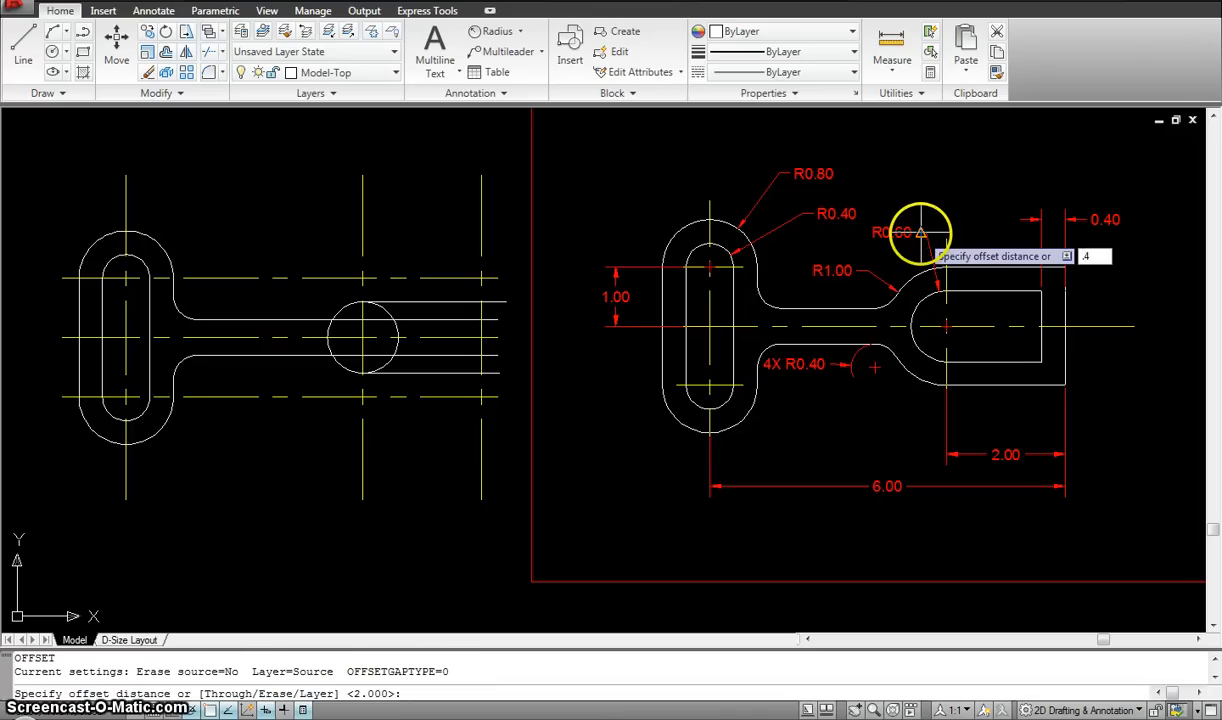
pyautogui.write('.4')
pyautogui.press('Return')
pyautogui.click(463, 301)
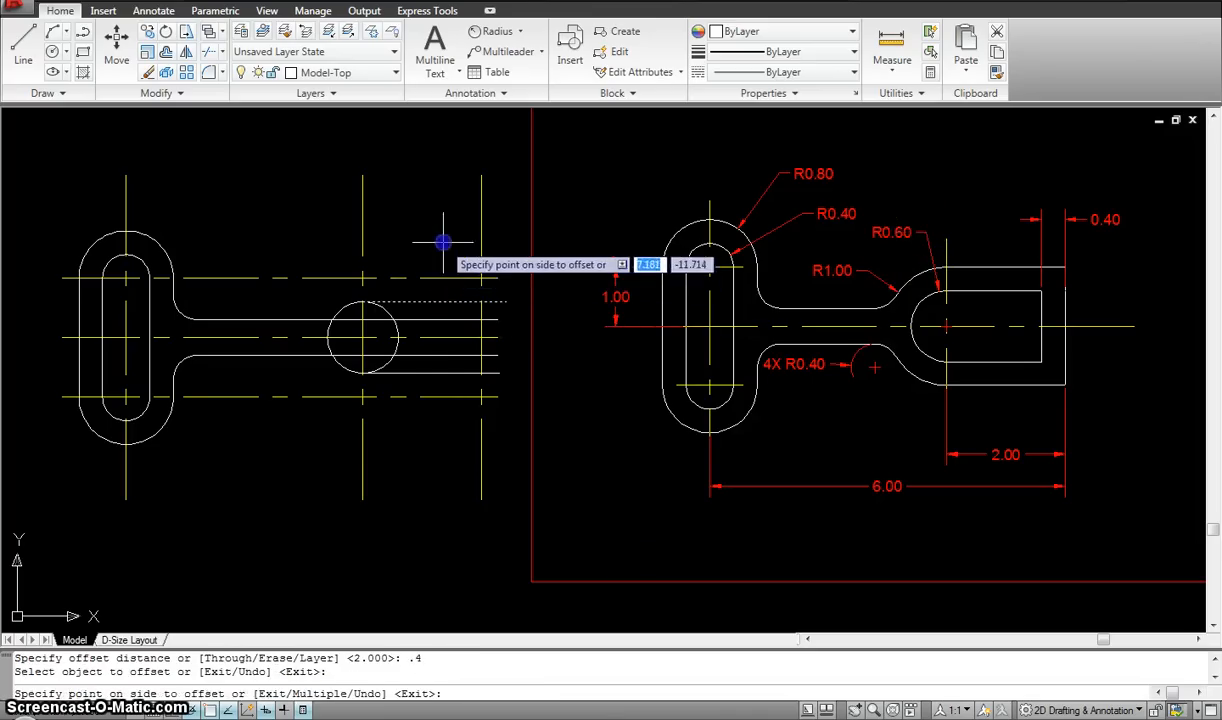
pyautogui.click(443, 242)
pyautogui.click(440, 373)
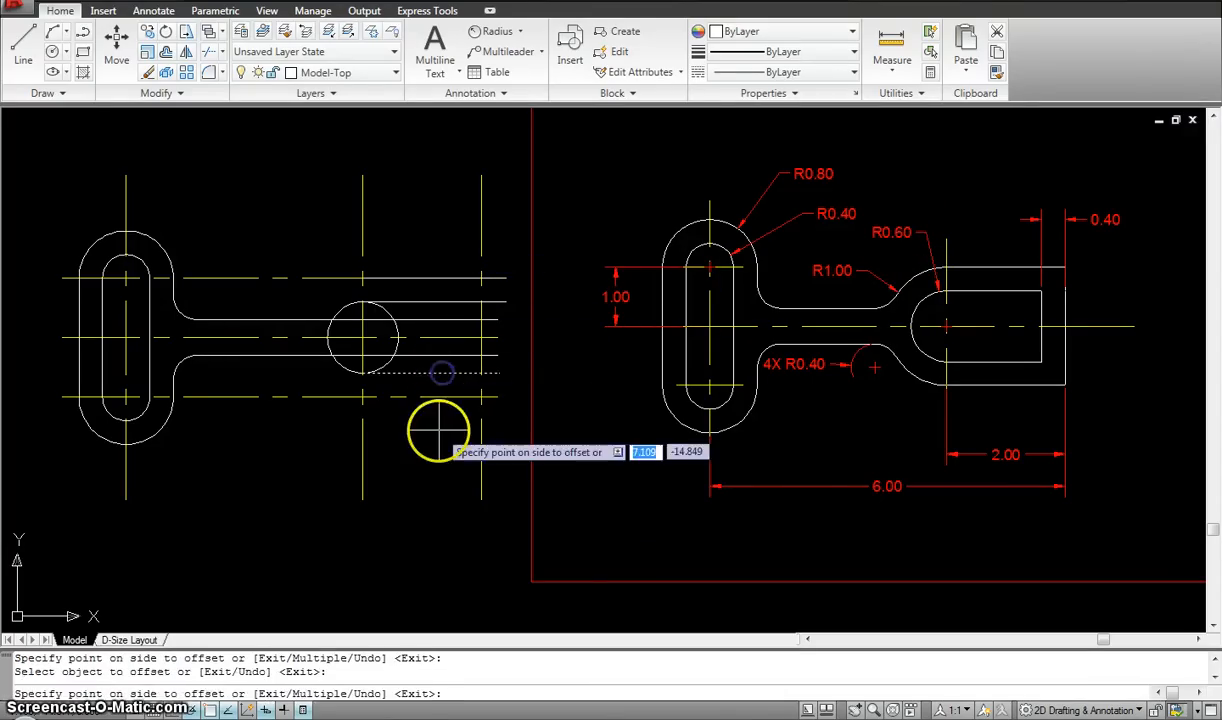
pyautogui.click(438, 430)
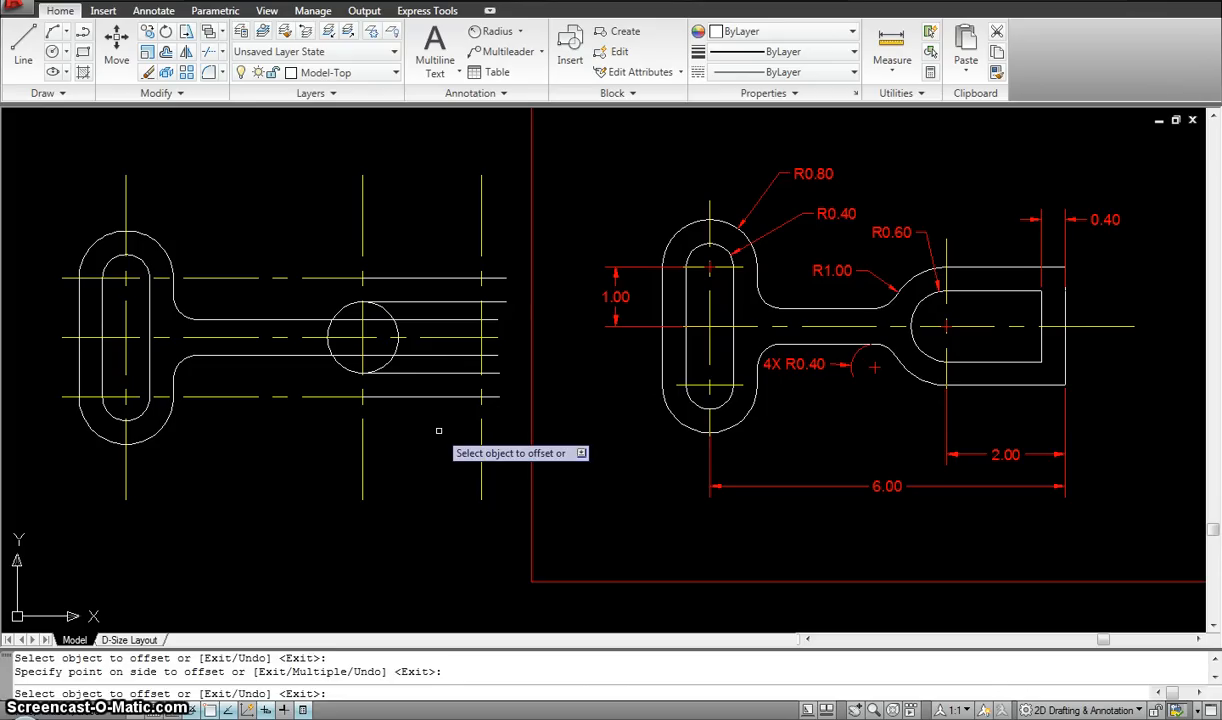
pyautogui.press('Escape')
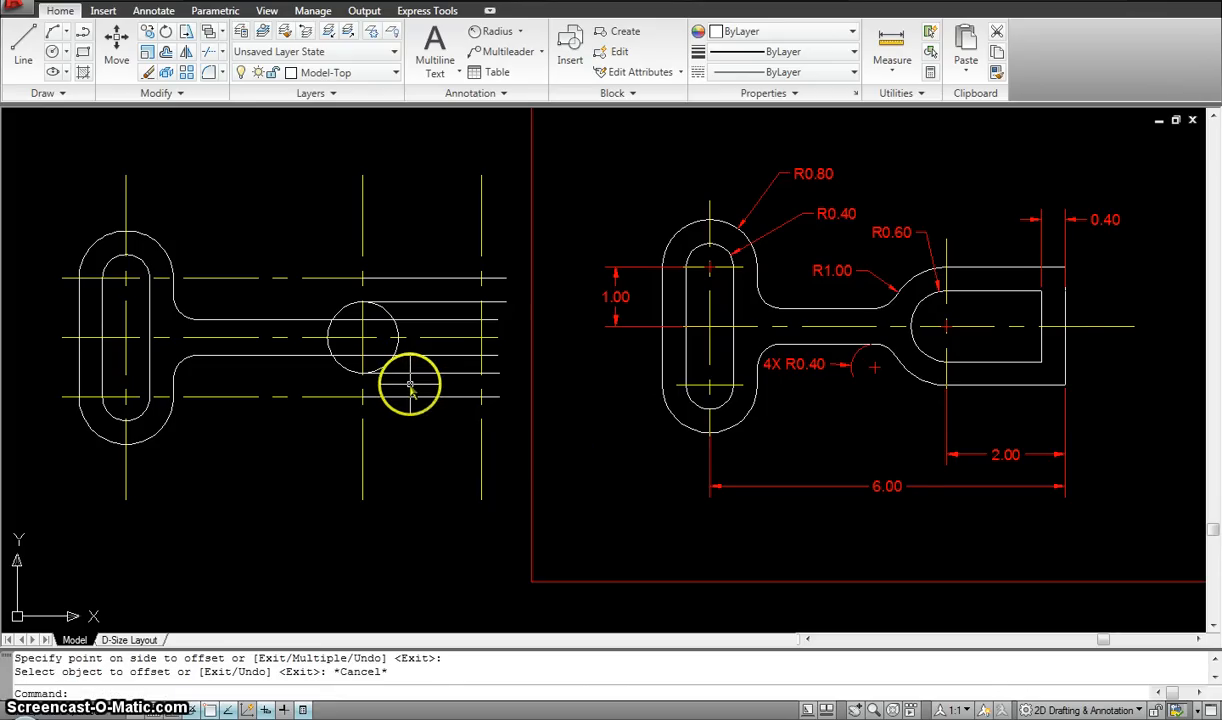
# Step: Draw a concentric circle of radius 1.0 around the 0.6 circle, reaching the start of the upper offset line
pyautogui.write('c')
pyautogui.press('Return')
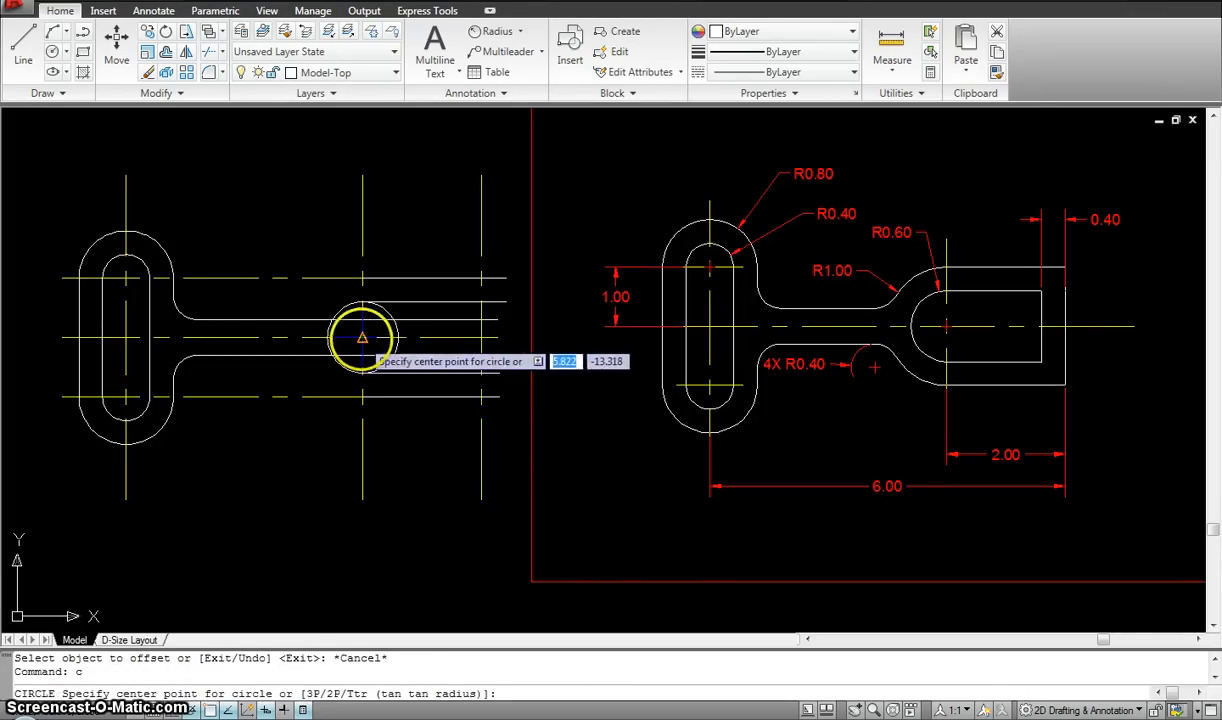
pyautogui.click(362, 337)
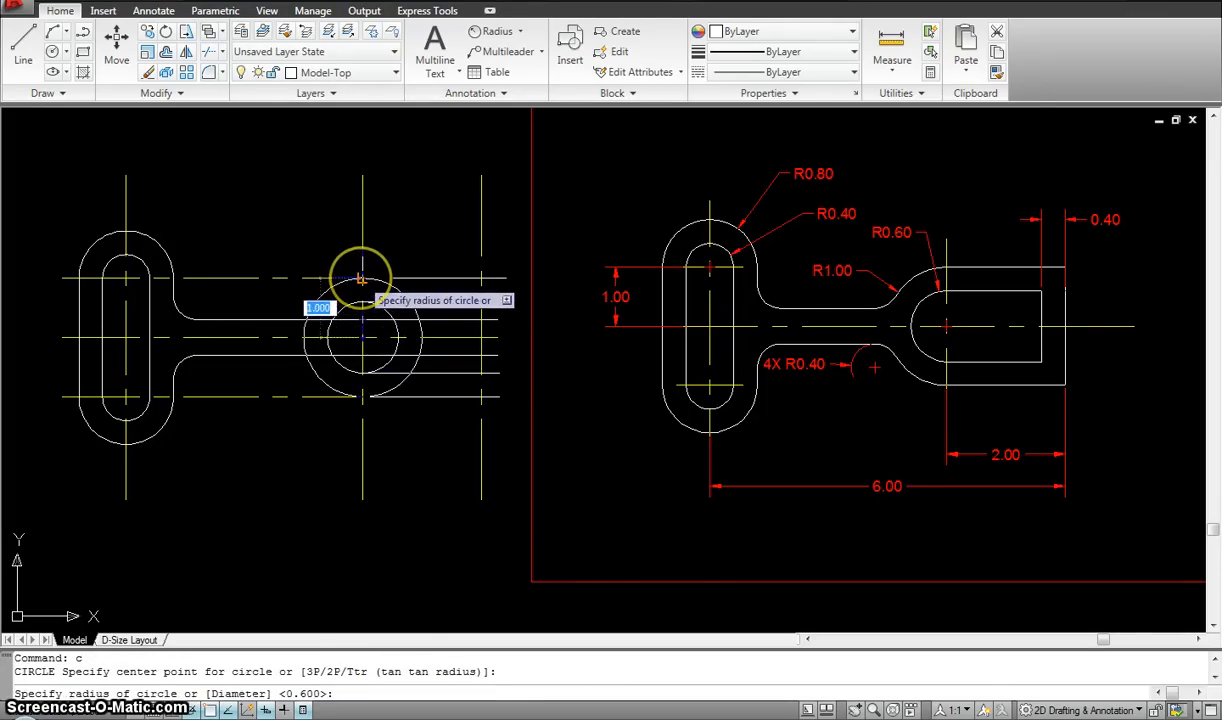
pyautogui.click(361, 279)
pyautogui.press('Escape')
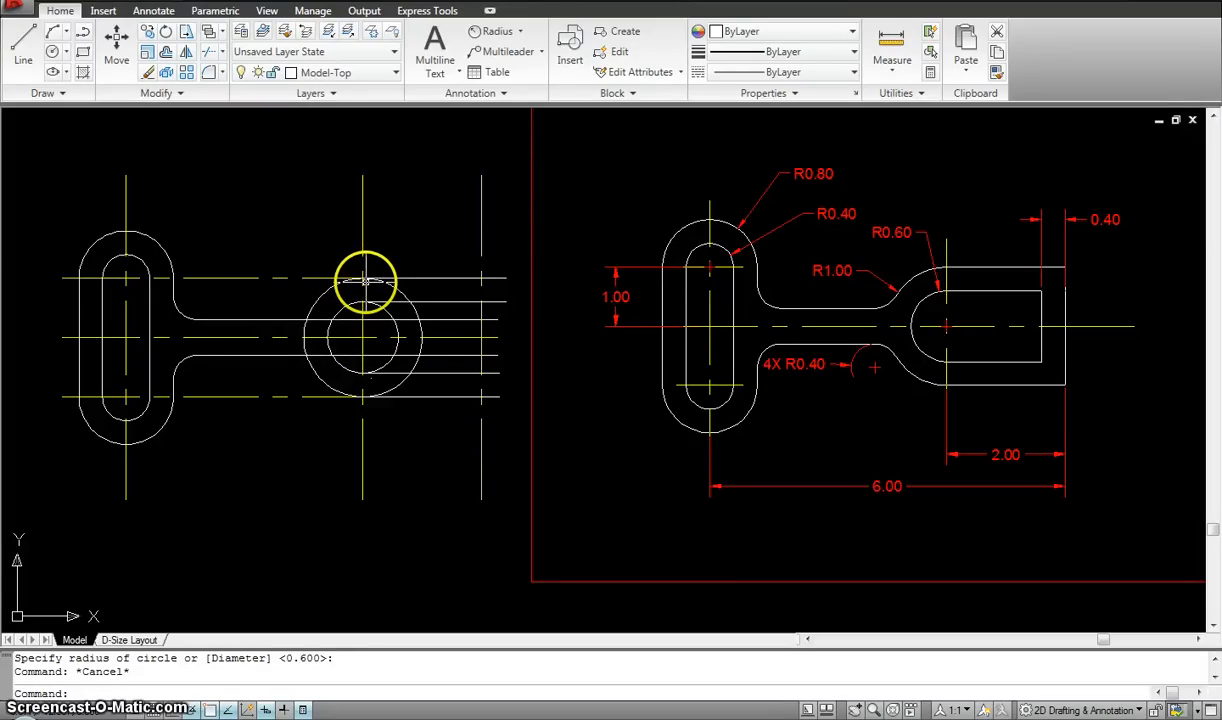
pyautogui.press('Escape')
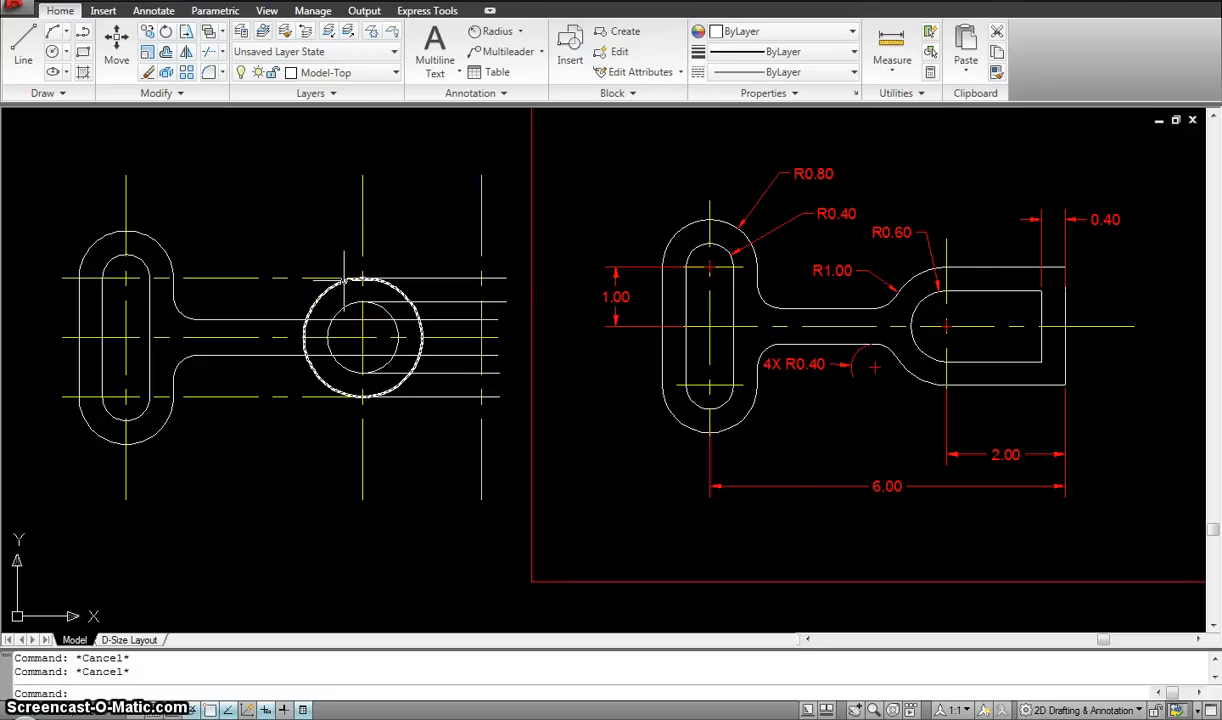
# Step: Try to fillet the outer 1.0 circle and the upper neck line with a 0.4 radius, and undo the fillet
pyautogui.moveTo(344, 277)
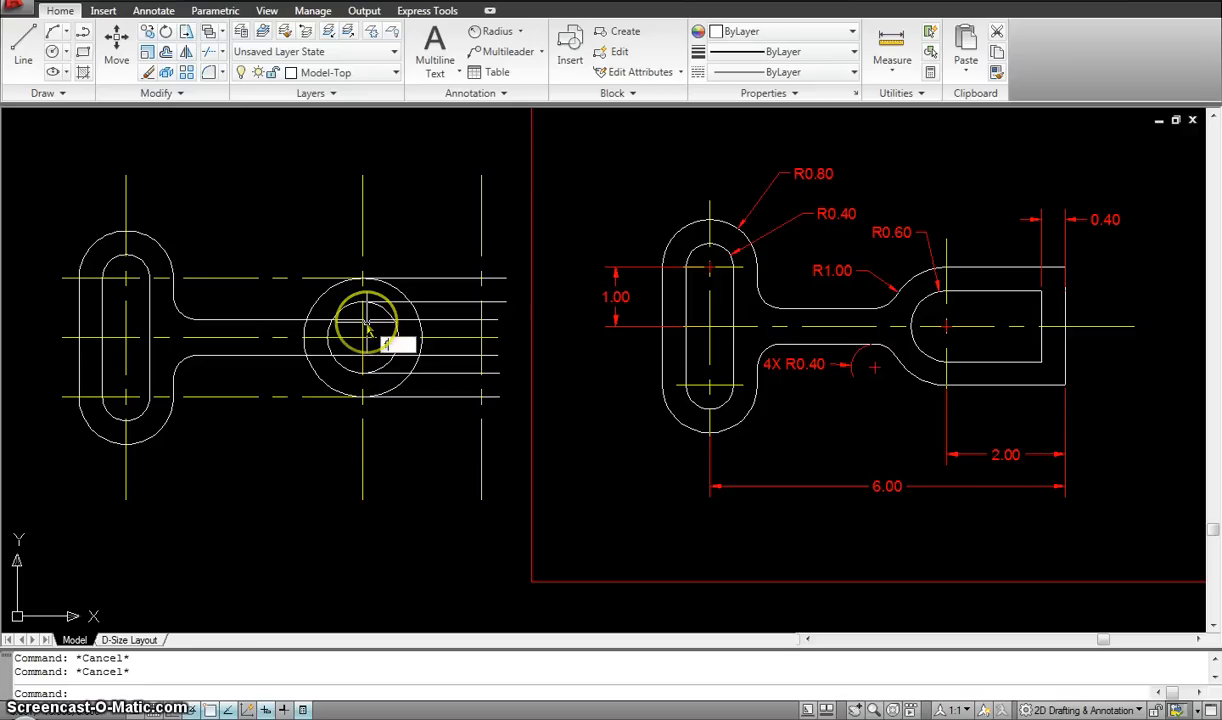
pyautogui.press('Return')
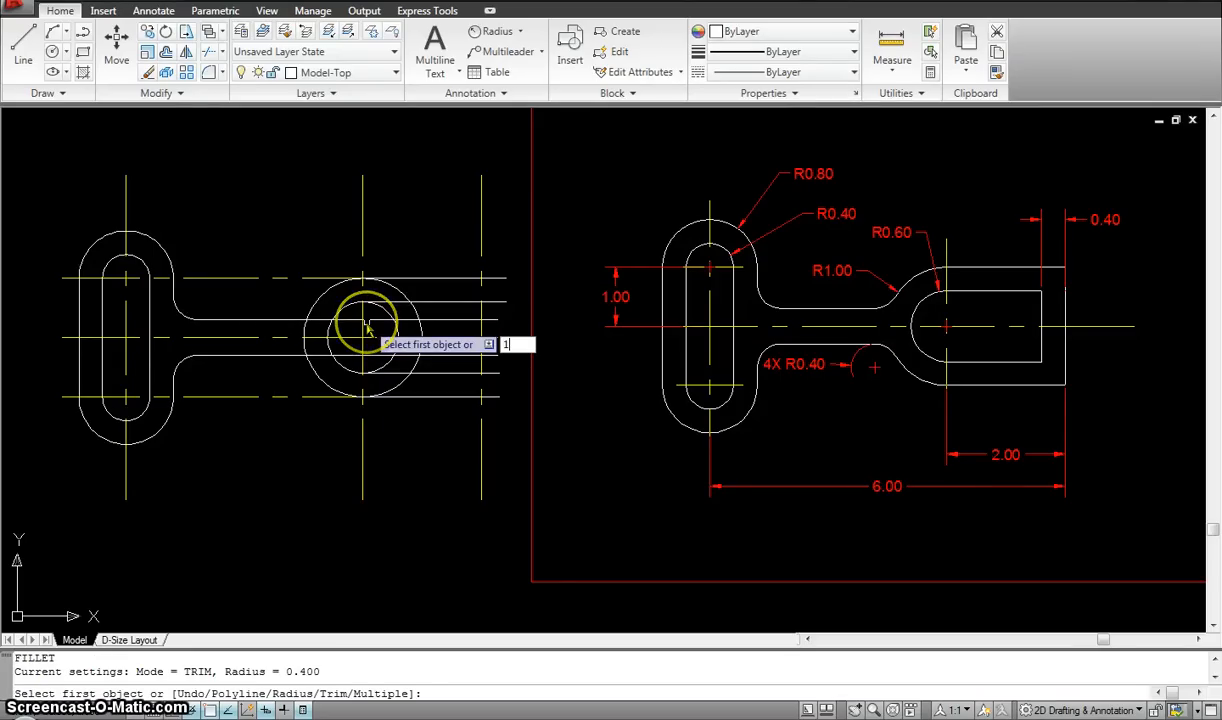
pyautogui.click(366, 327)
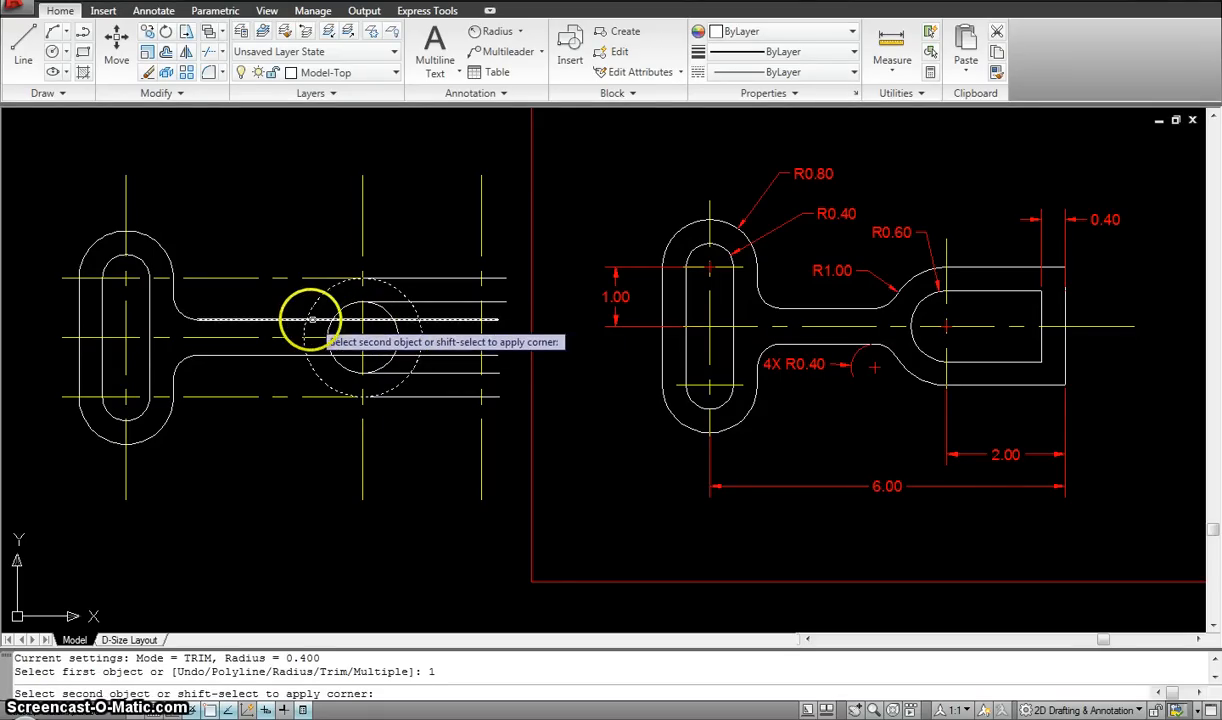
pyautogui.click(292, 319)
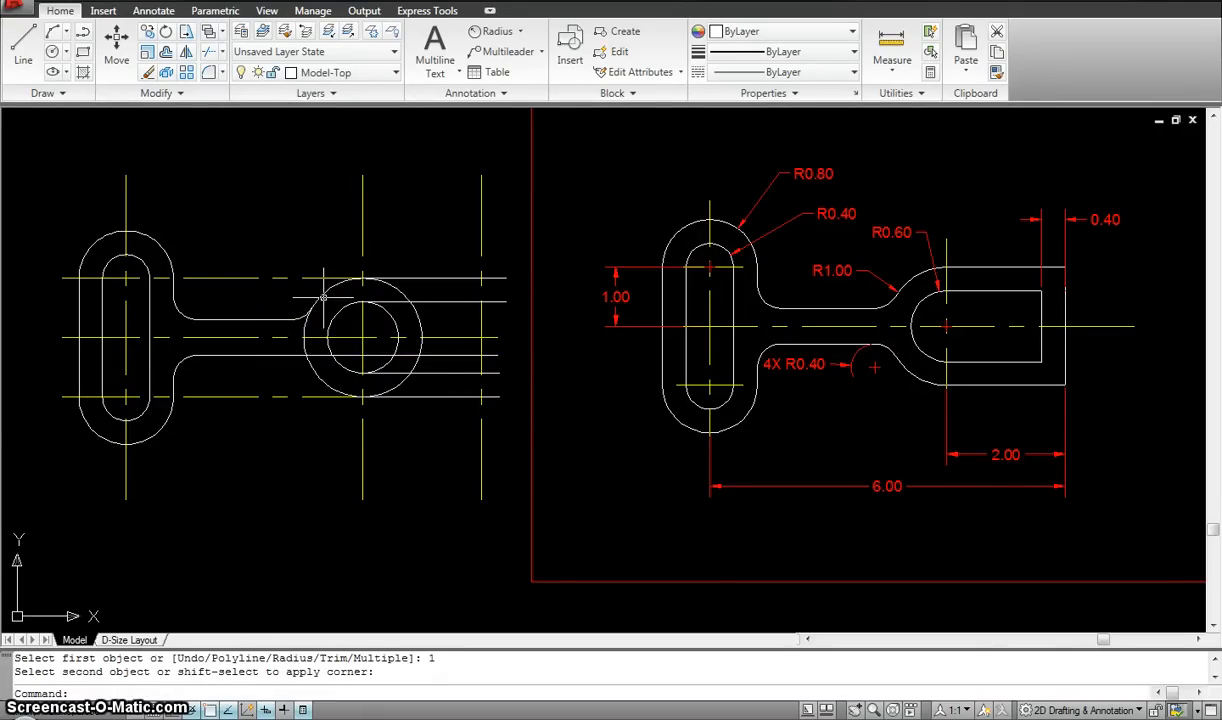
pyautogui.click(331, 287)
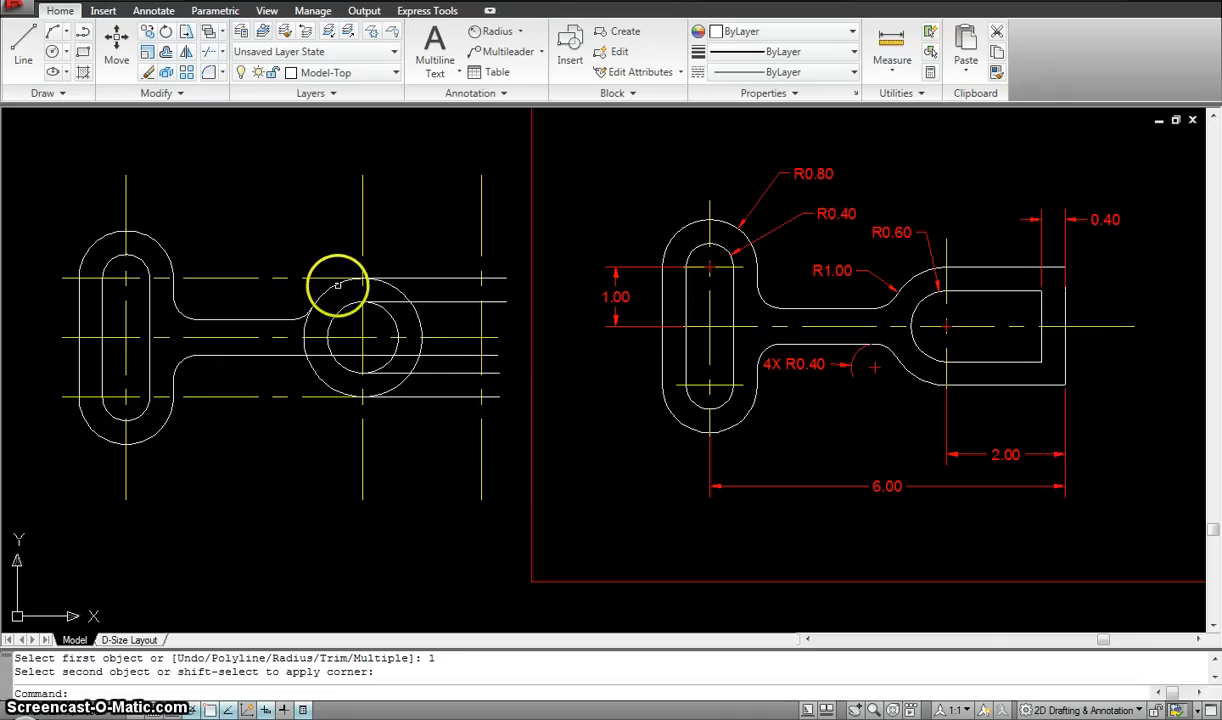
pyautogui.hotkey('ctrl', 'z')
pyautogui.press('Escape')
pyautogui.press('Escape')
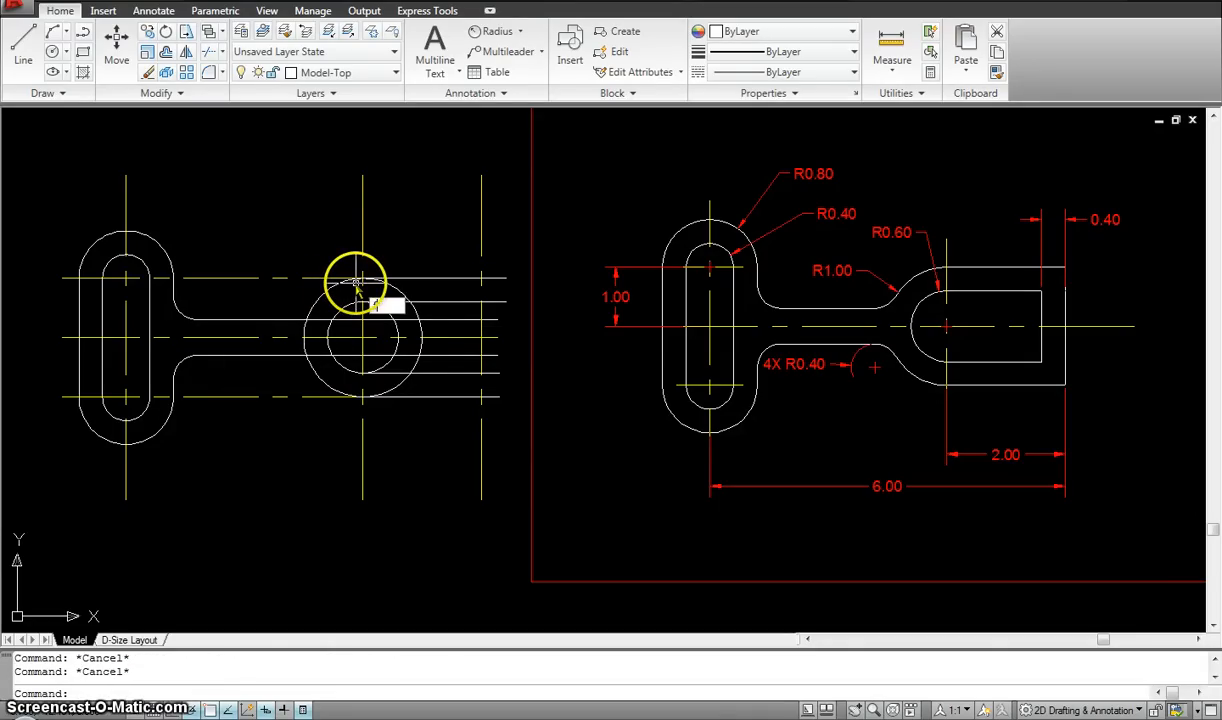
# Step: Fillet both the upper and the lower neck line to the outer 1.0 circle with a 0.4 radius
pyautogui.write('f')
pyautogui.press('Return')
pyautogui.press('Return')
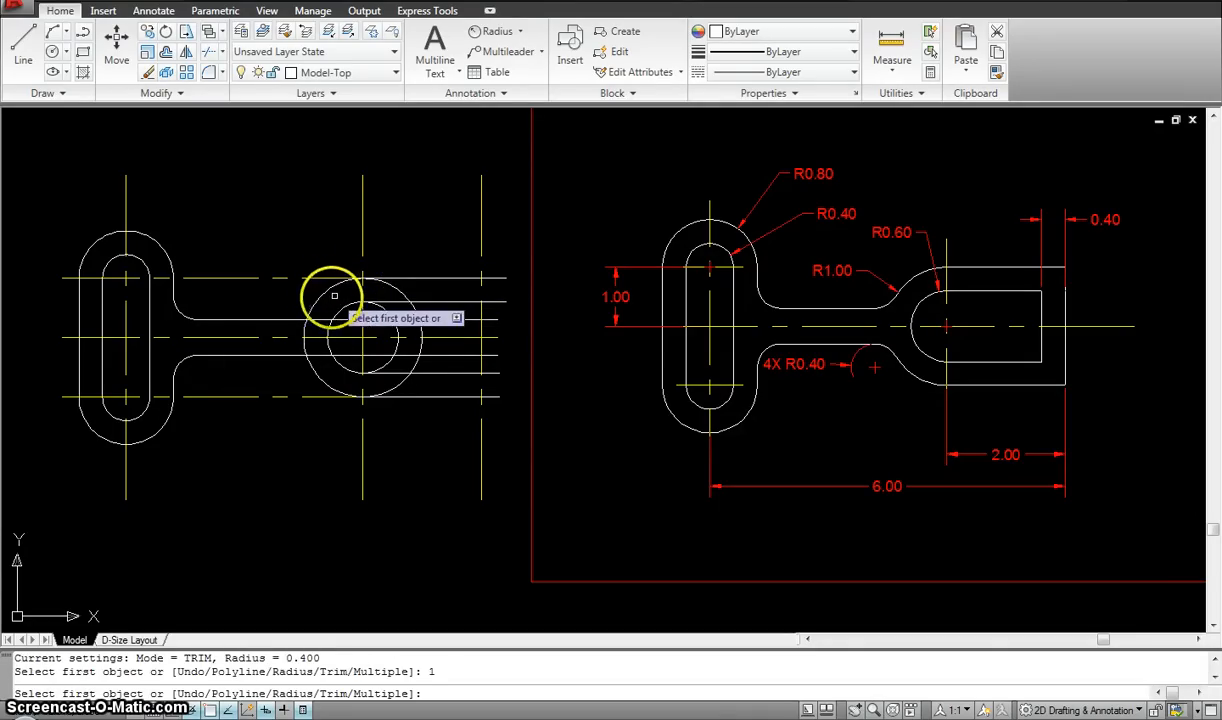
pyautogui.click(298, 319)
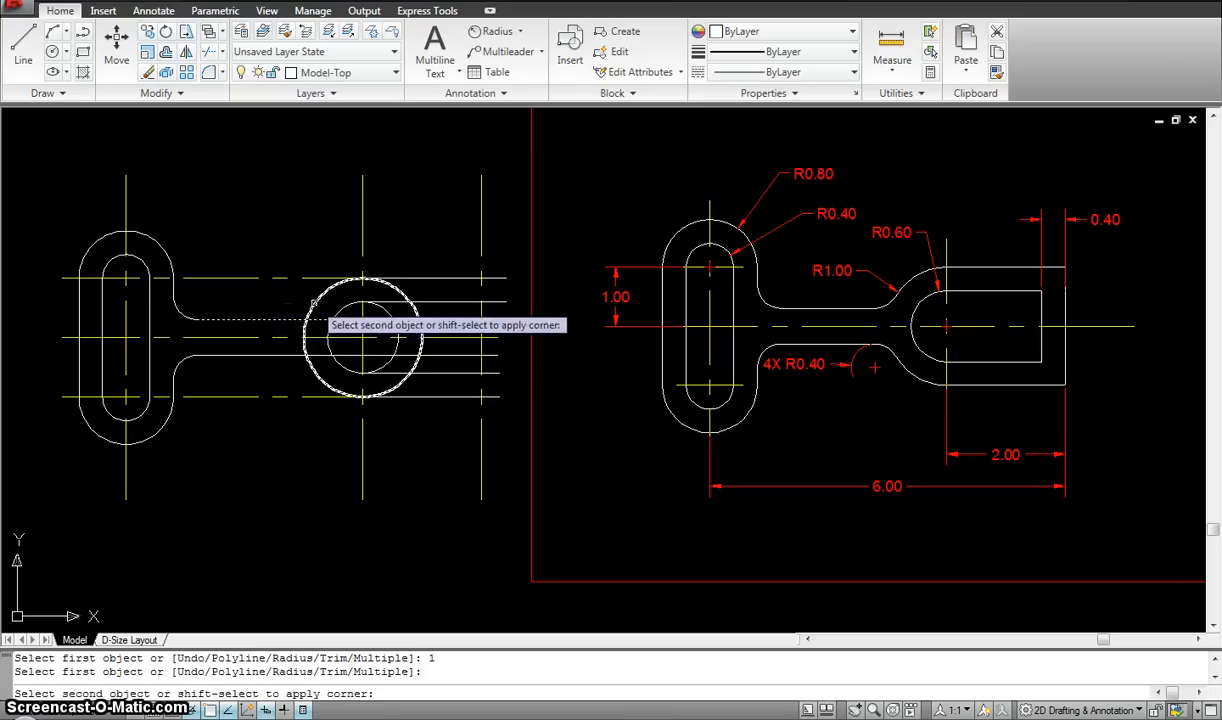
pyautogui.click(312, 345)
pyautogui.press('Return')
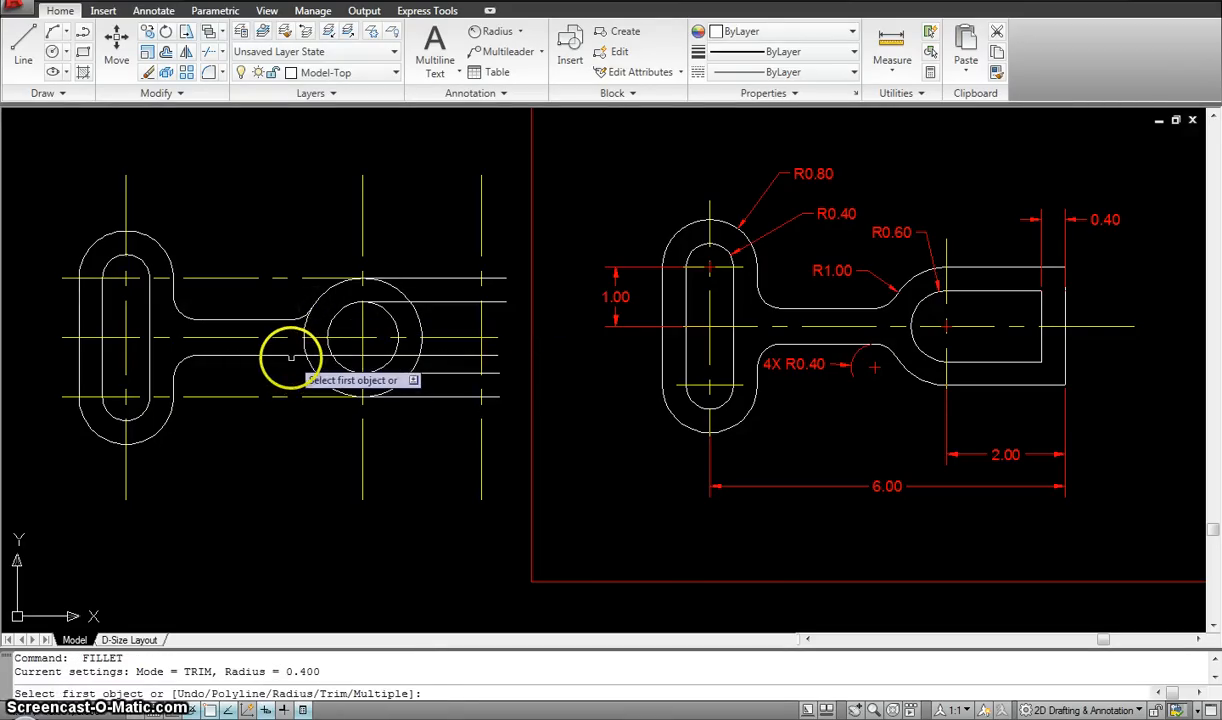
pyautogui.click(298, 355)
pyautogui.click(320, 383)
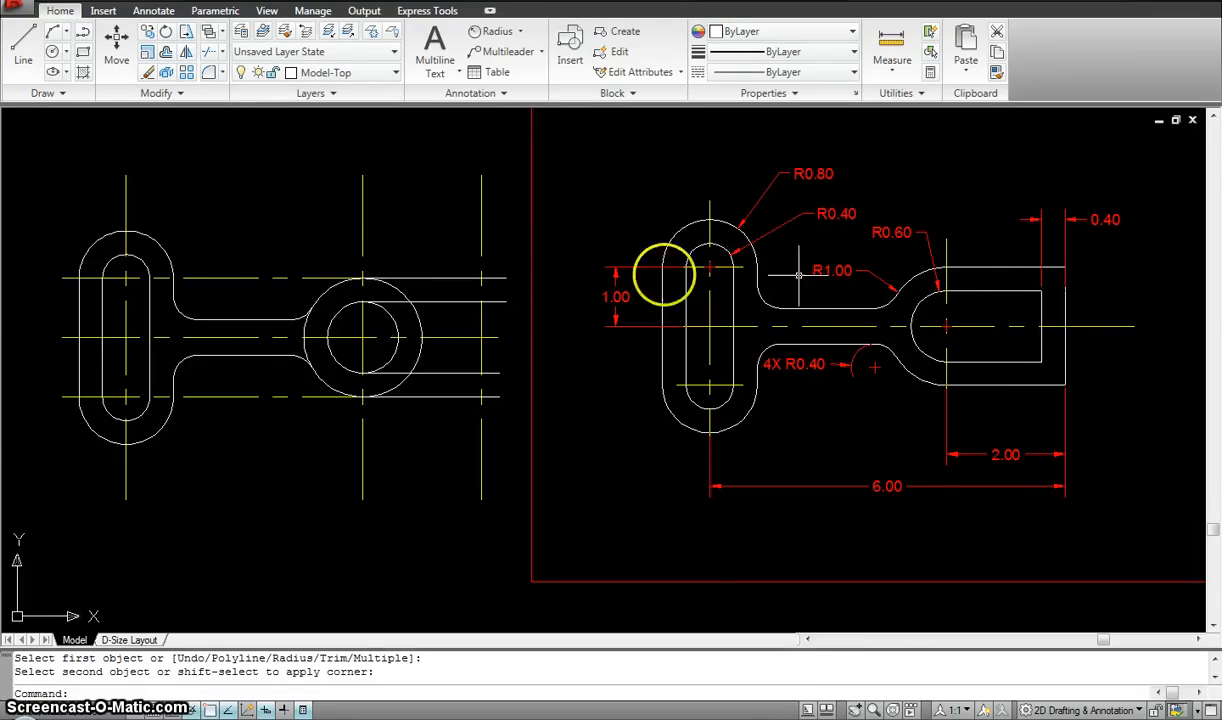
# Step: Offset the right-end vertical centerline 0.4 to the left
pyautogui.press('Escape')
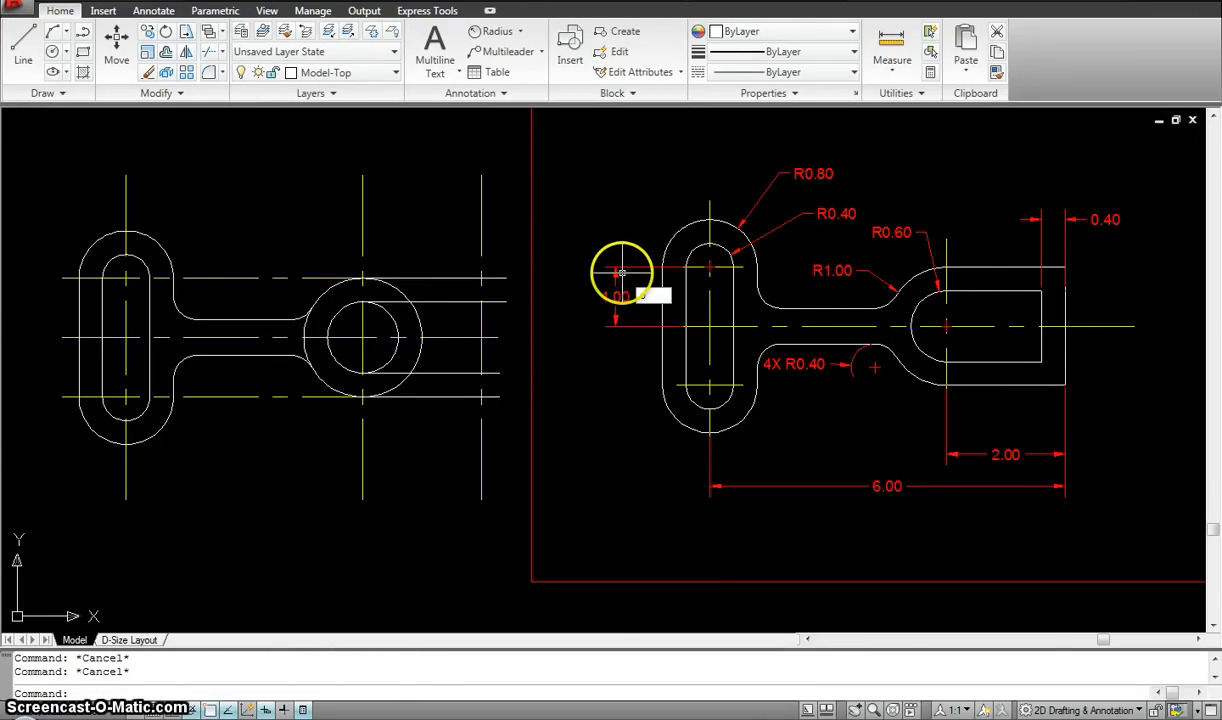
pyautogui.write('o')
pyautogui.press('Return')
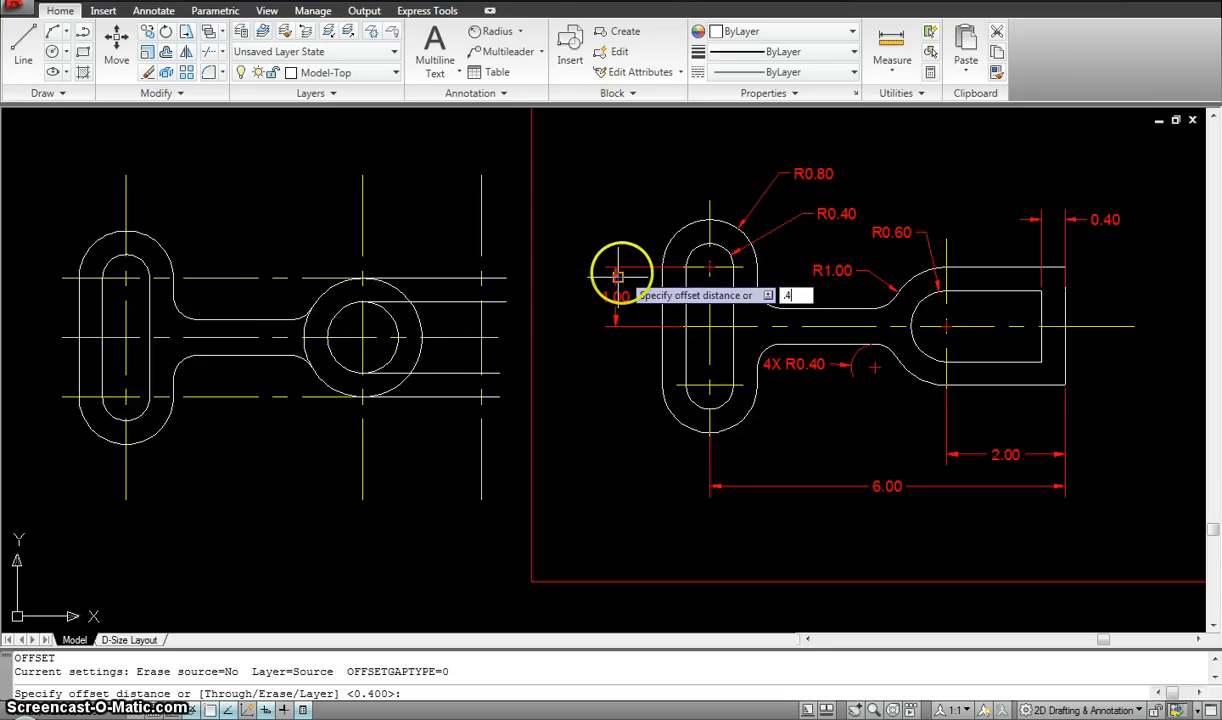
pyautogui.write('.4')
pyautogui.press('Return')
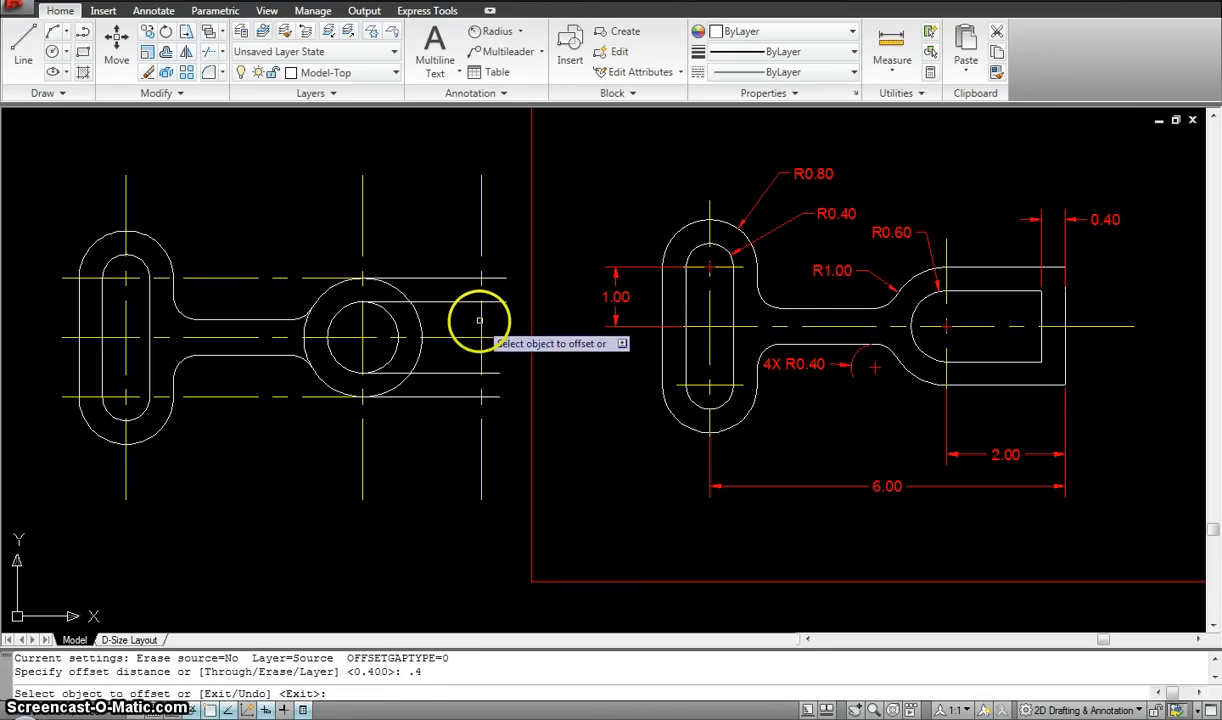
pyautogui.click(481, 322)
pyautogui.click(458, 325)
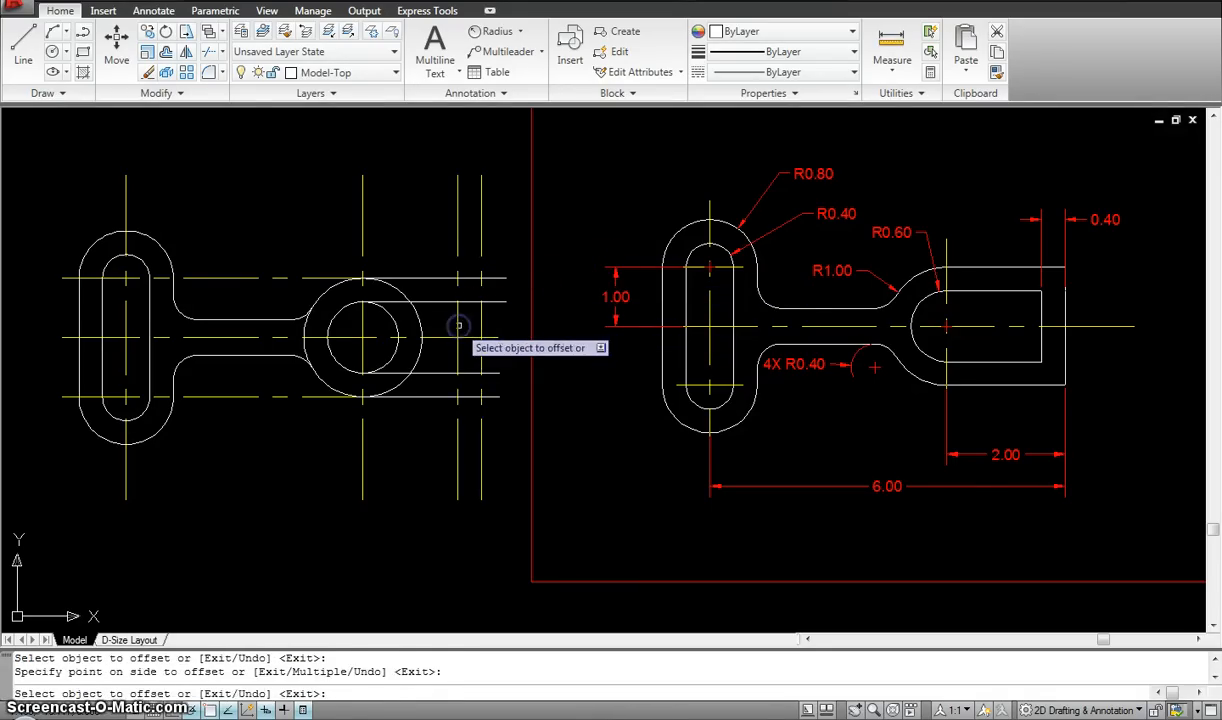
pyautogui.press('Escape')
pyautogui.click(488, 396)
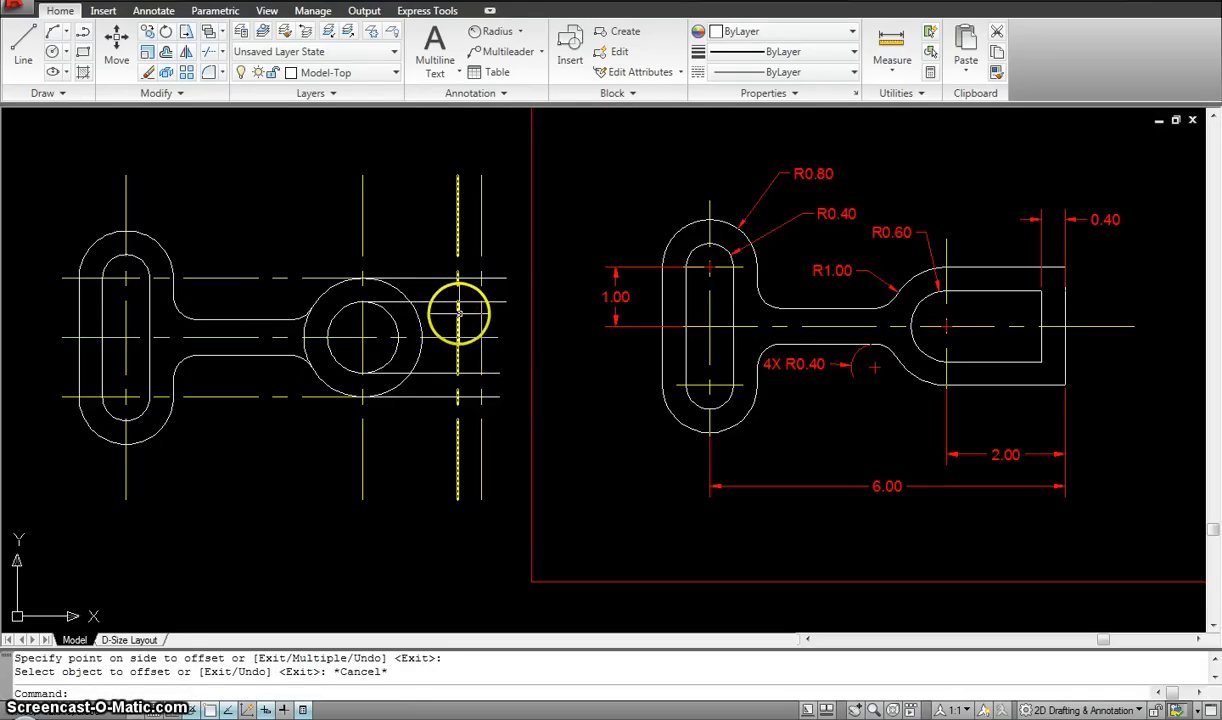
# Step: Match the offset vertical line's properties to the solid upper tangent line of the inner circle
pyautogui.moveTo(458, 313)
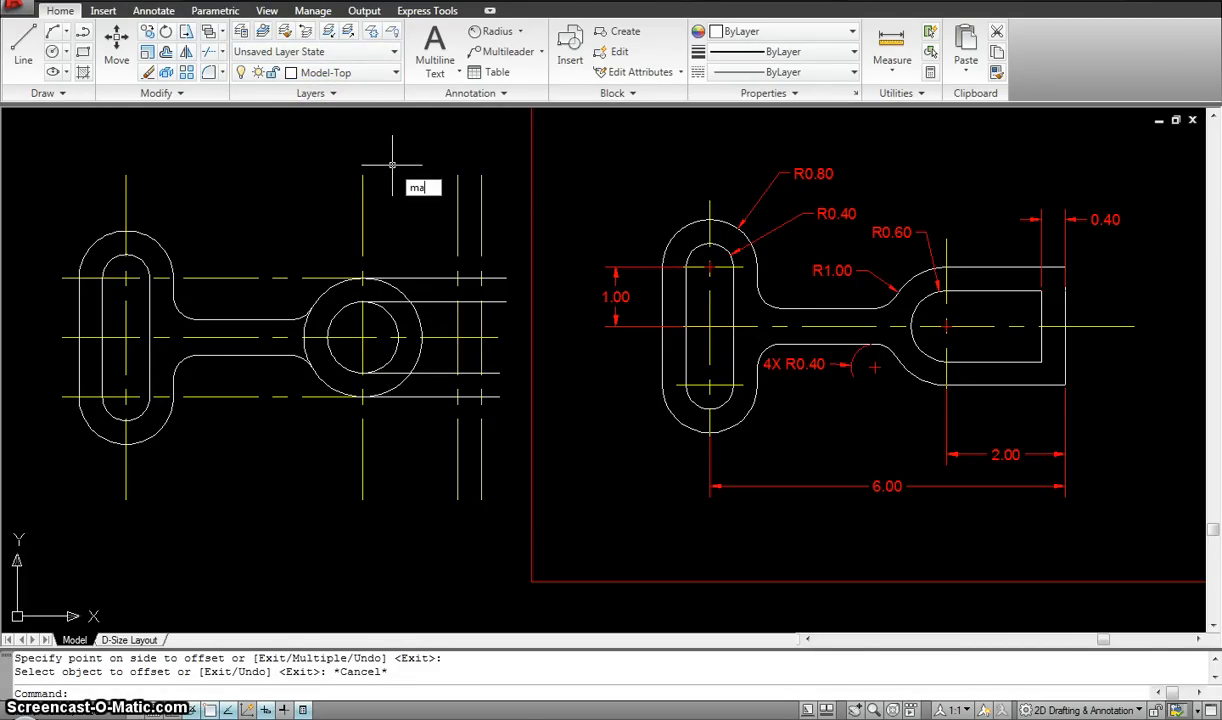
pyautogui.press('Return')
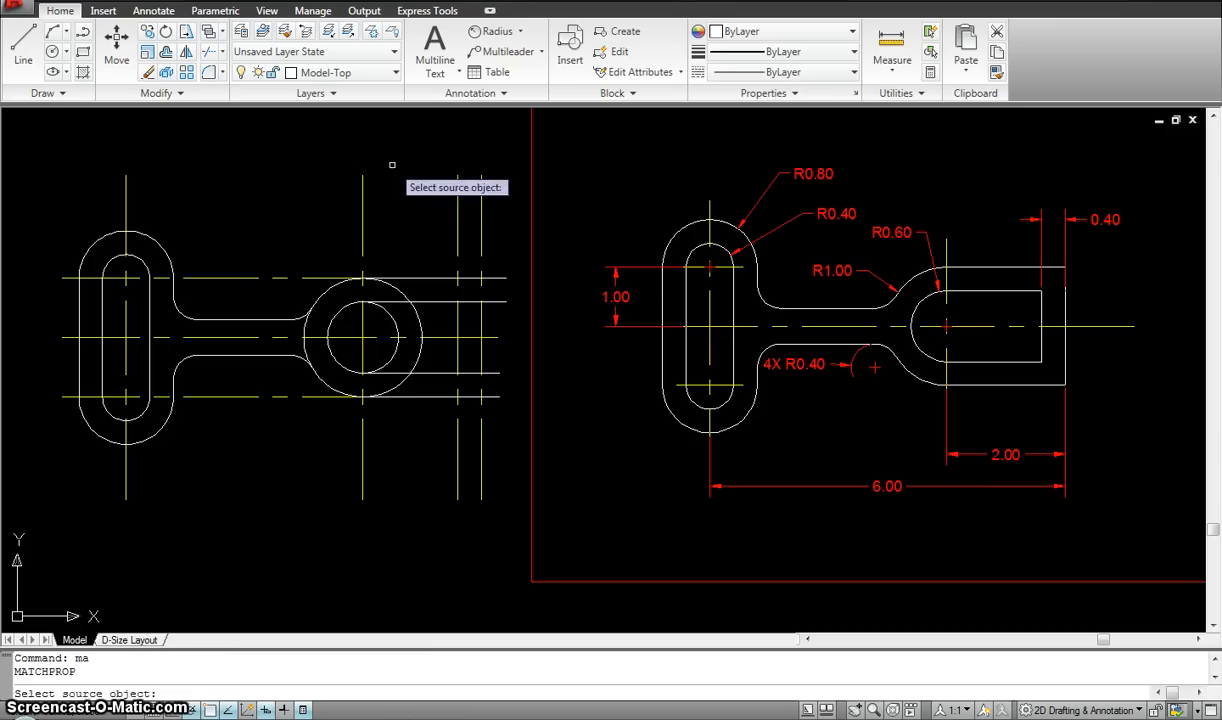
pyautogui.click(443, 301)
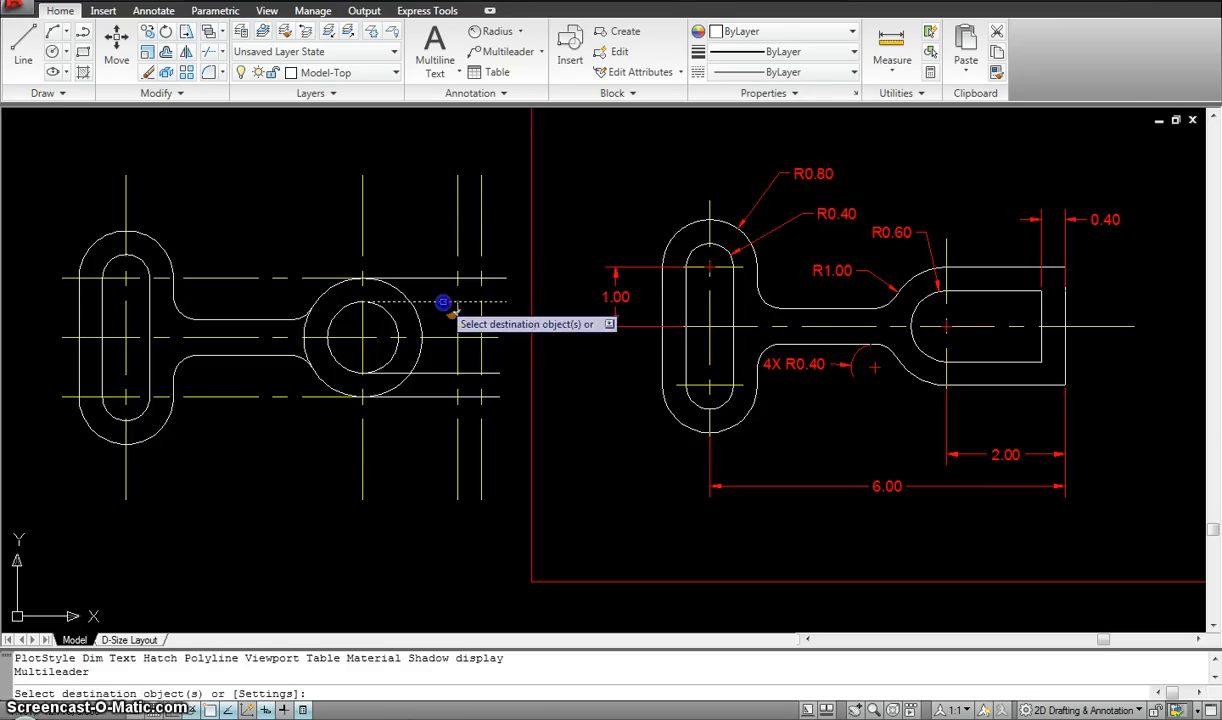
pyautogui.click(456, 323)
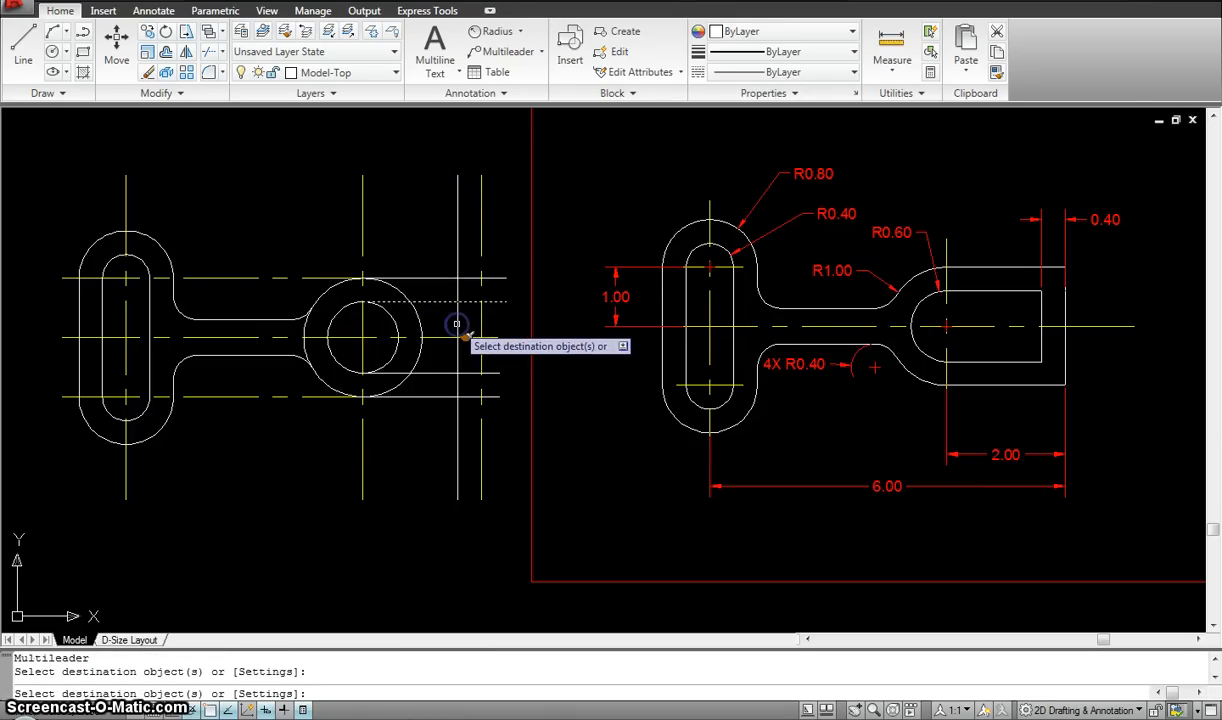
pyautogui.press('Escape')
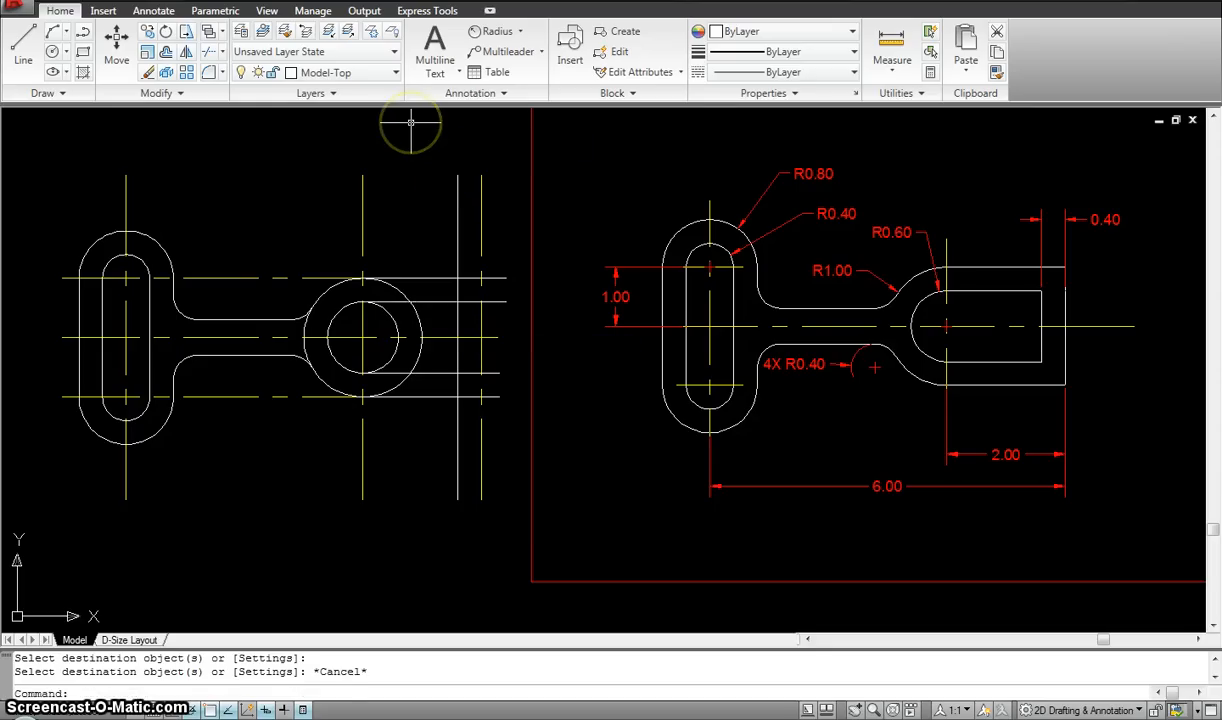
# Step: Trim the outer circle's arc across the neck, the inner circle's right half, and the outer circle's right-side arcs between the tangent lines
pyautogui.scroll(-3, 505, 379)
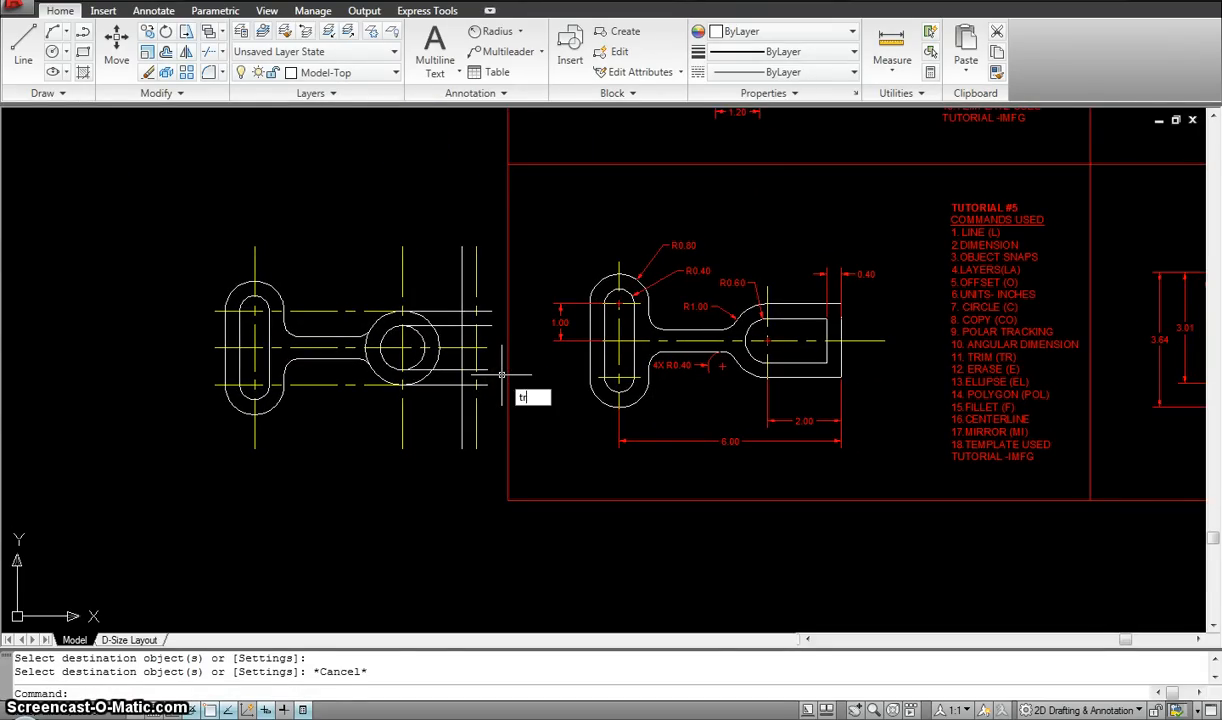
pyautogui.press('Return')
pyautogui.click(540, 469)
pyautogui.click(117, 191)
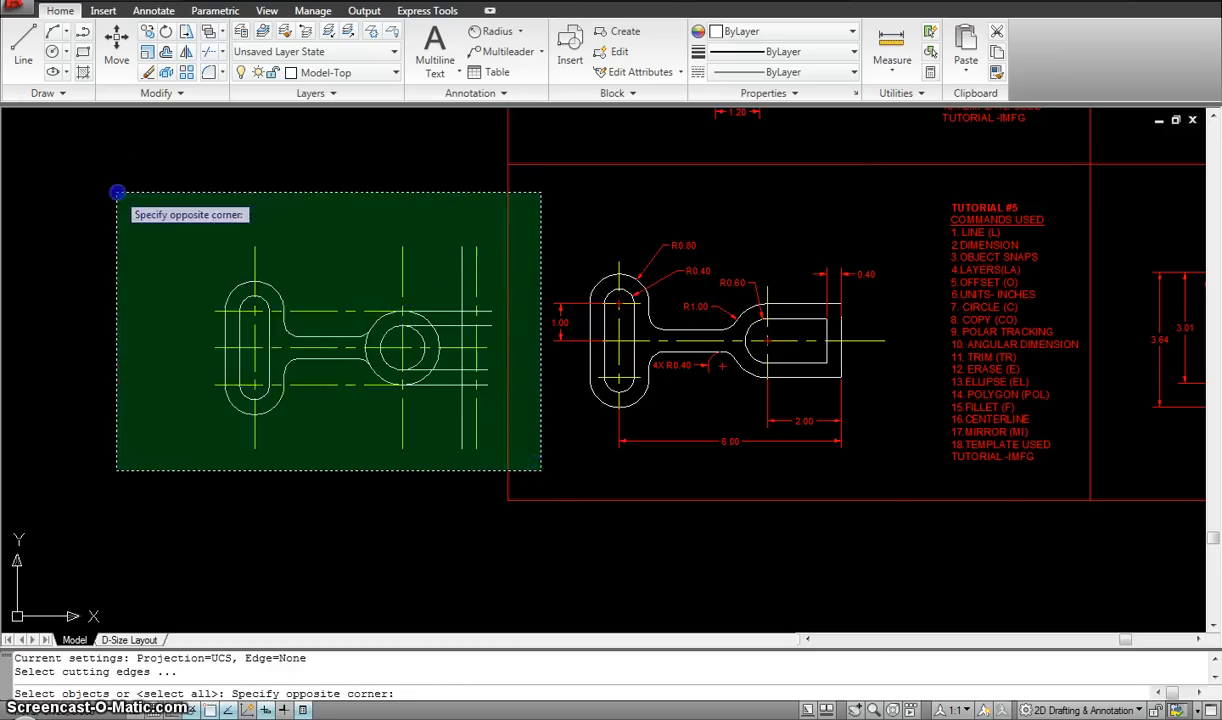
pyautogui.press('Return')
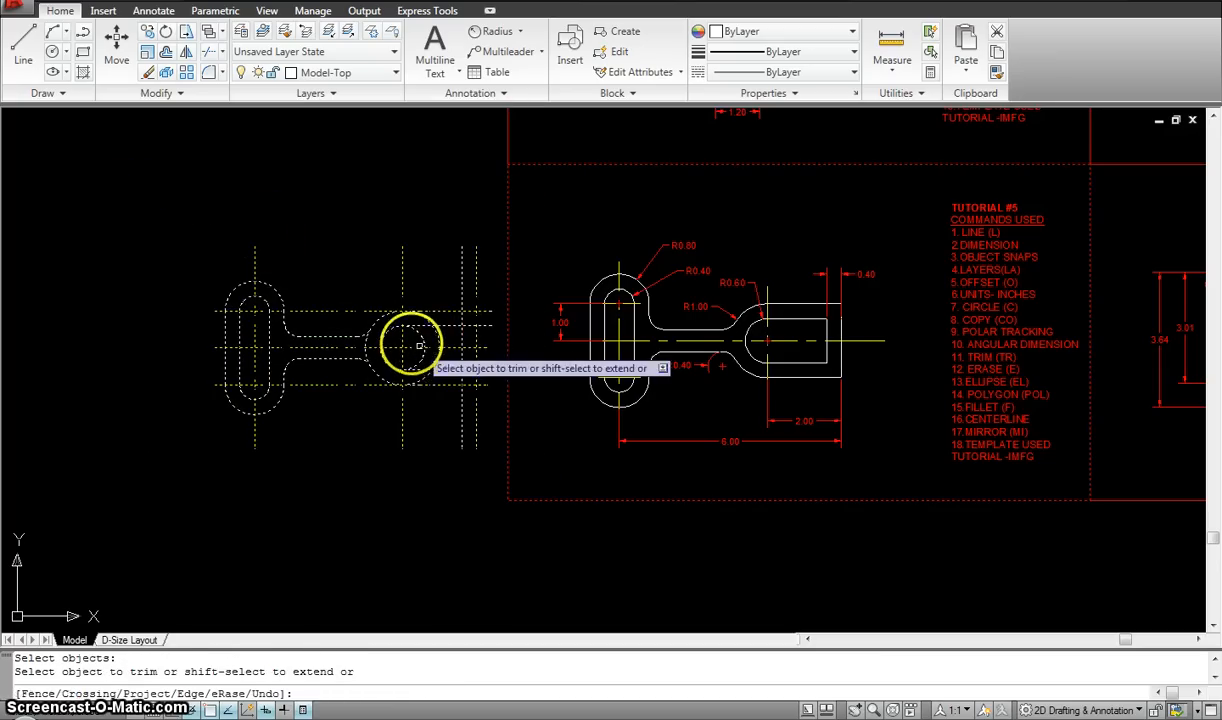
pyautogui.scroll(5, 374, 346)
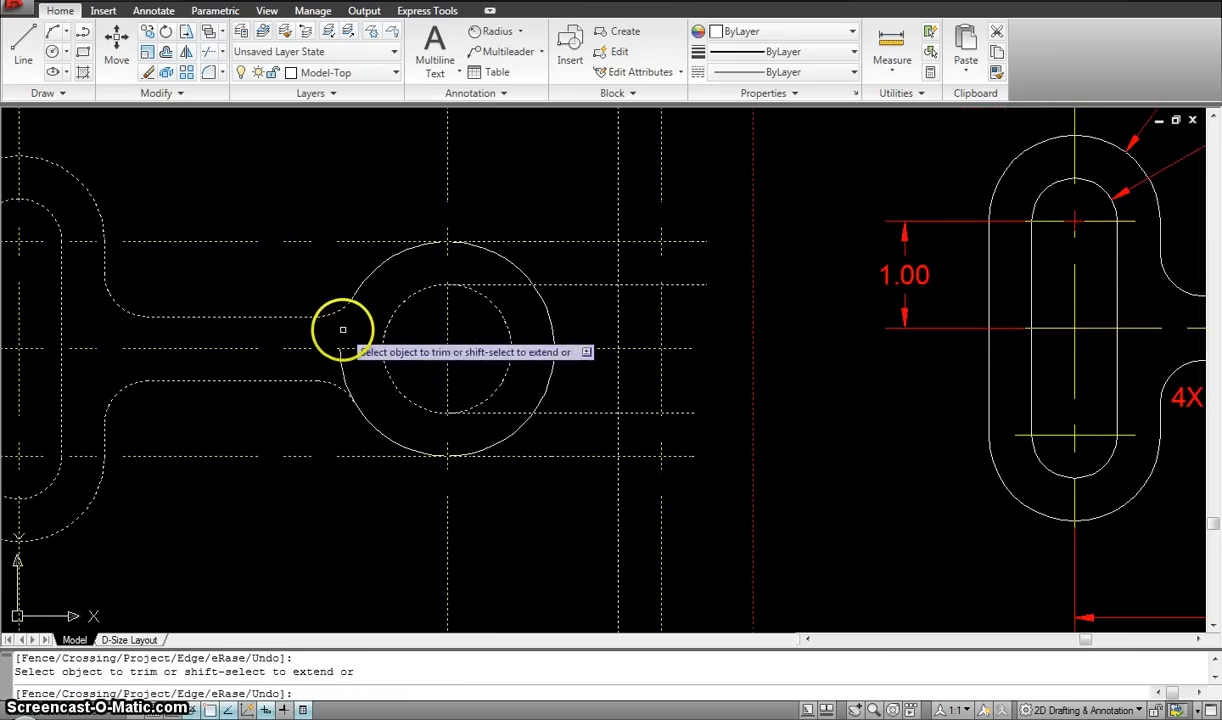
pyautogui.click(340, 366)
pyautogui.scroll(-2, 410, 384)
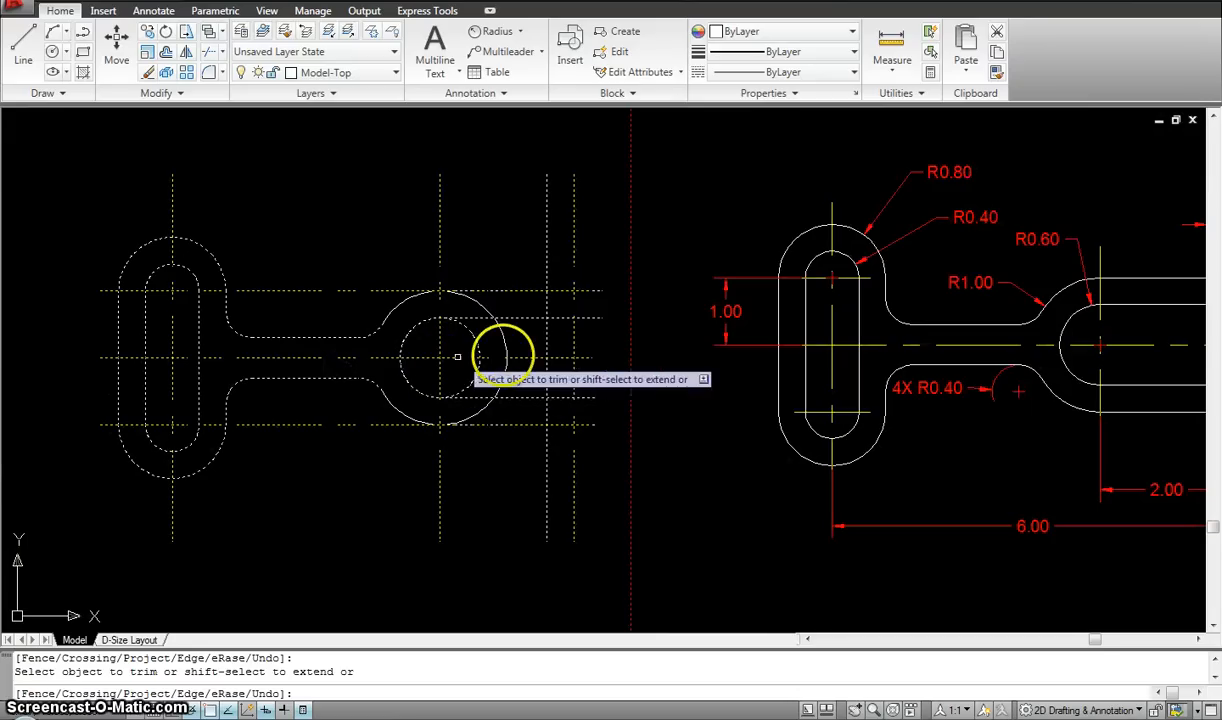
pyautogui.click(470, 336)
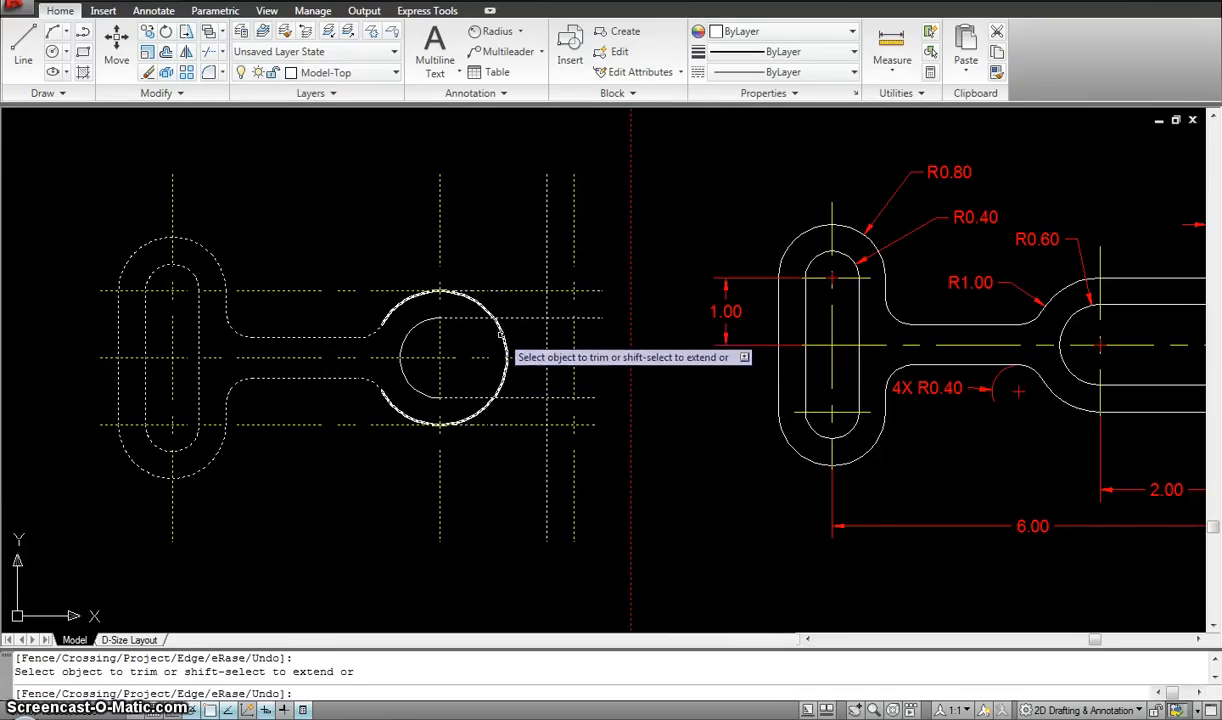
pyautogui.click(467, 298)
pyautogui.click(486, 342)
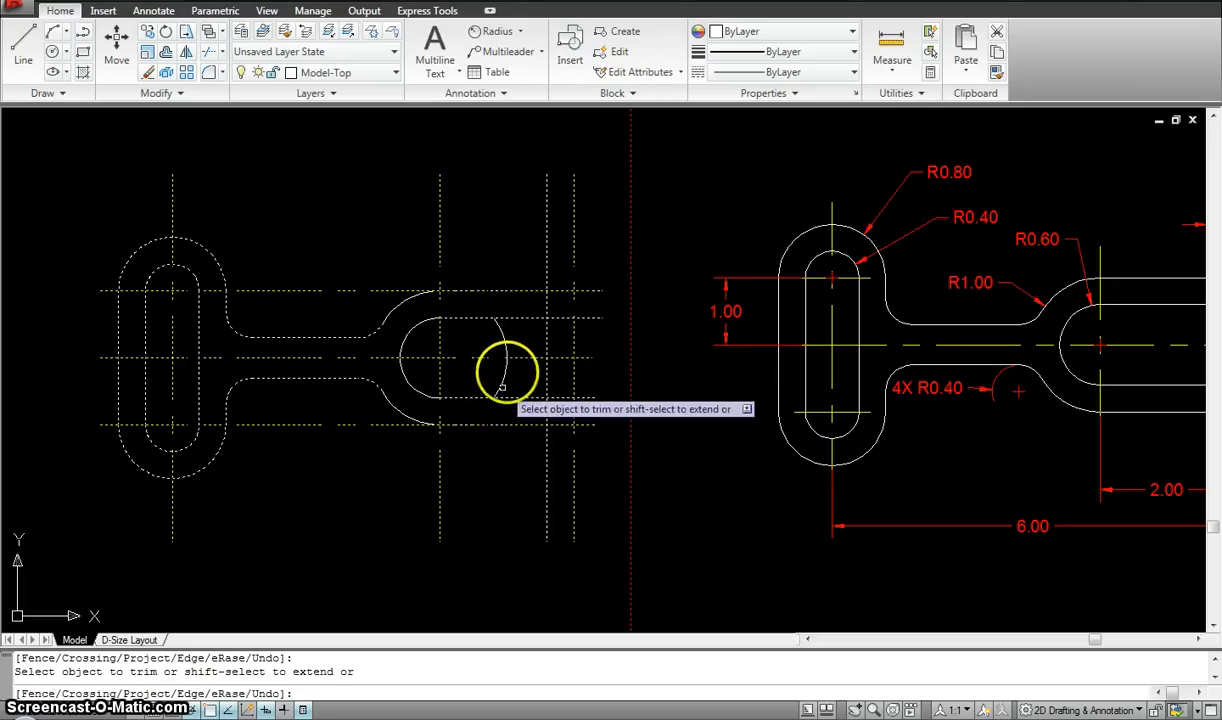
# Step: Trim the inner slot lines at the 0.4 offset vertical line, and that line between the inner and outer outlines
pyautogui.click(585, 398)
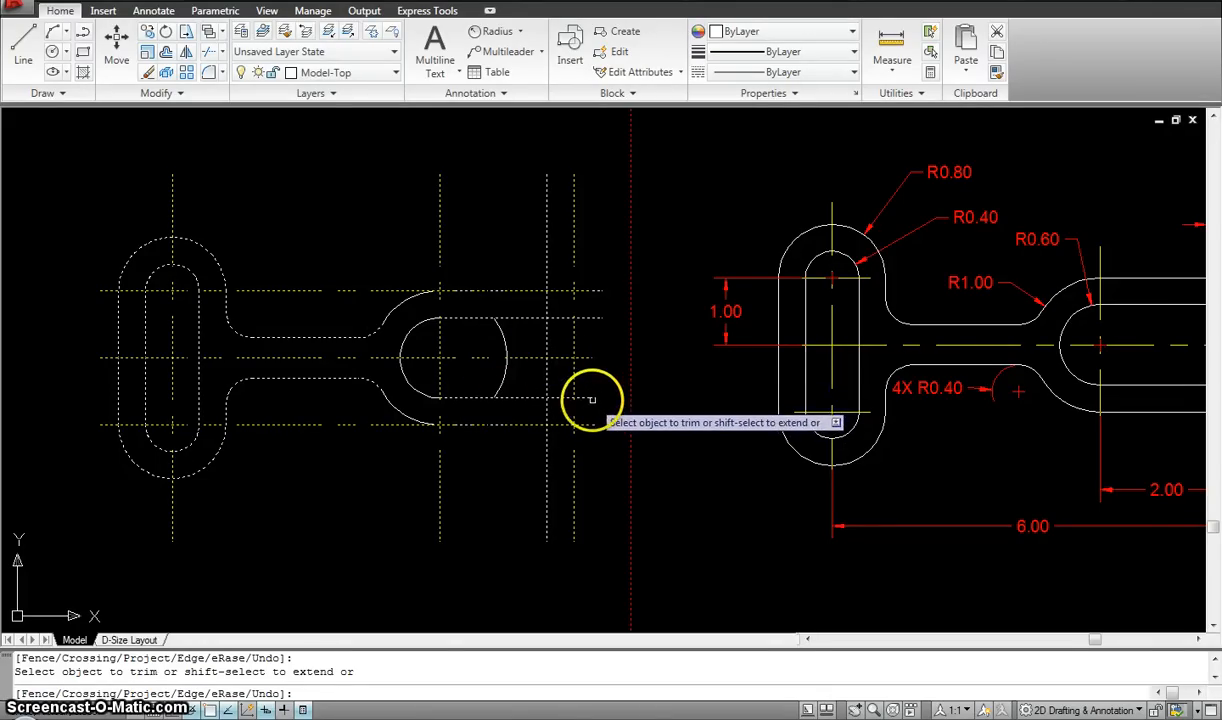
pyautogui.click(589, 319)
pyautogui.click(563, 319)
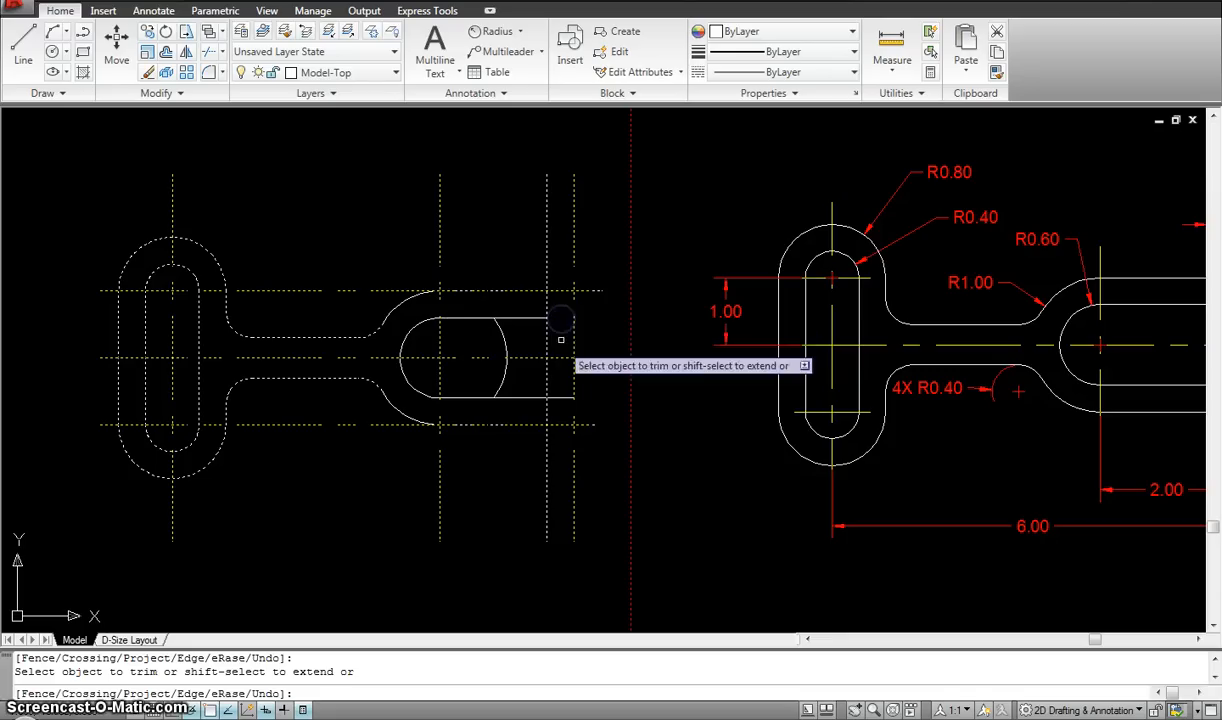
pyautogui.click(559, 396)
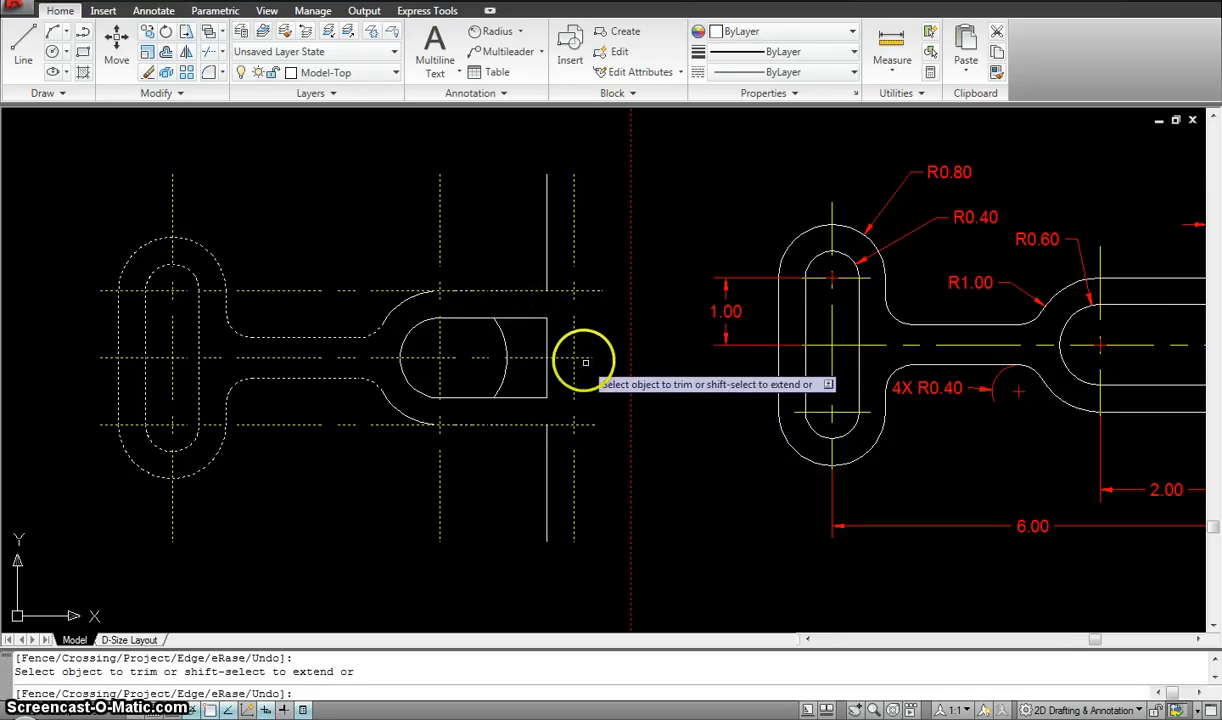
pyautogui.press('Return')
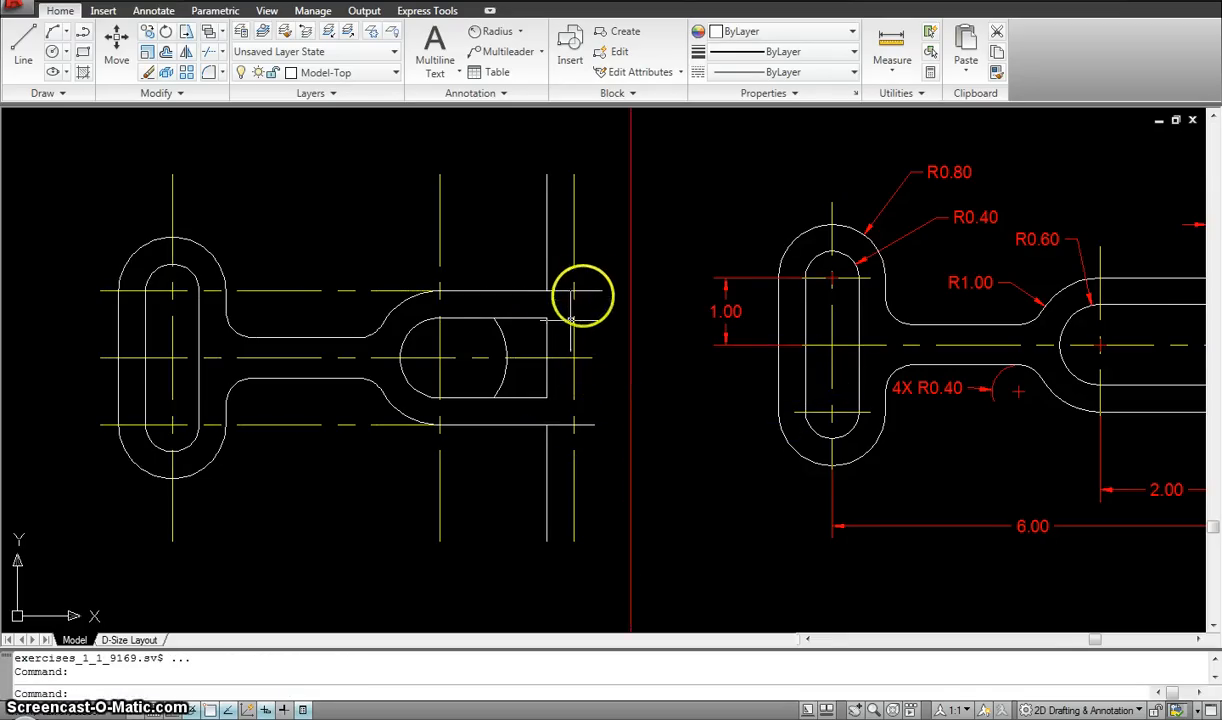
# Step: Shorten the upper and lower outer fork lines so they end at the right-end vertical centerline
pyautogui.click(589, 290)
pyautogui.click(601, 290)
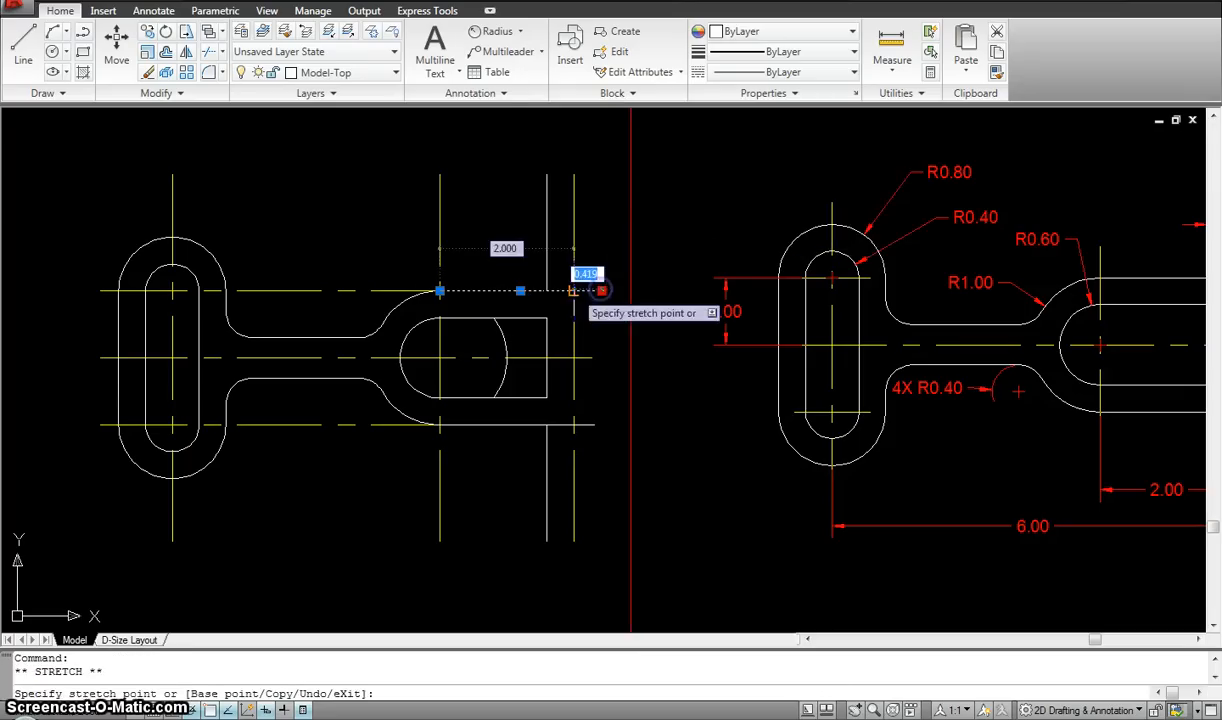
pyautogui.click(586, 423)
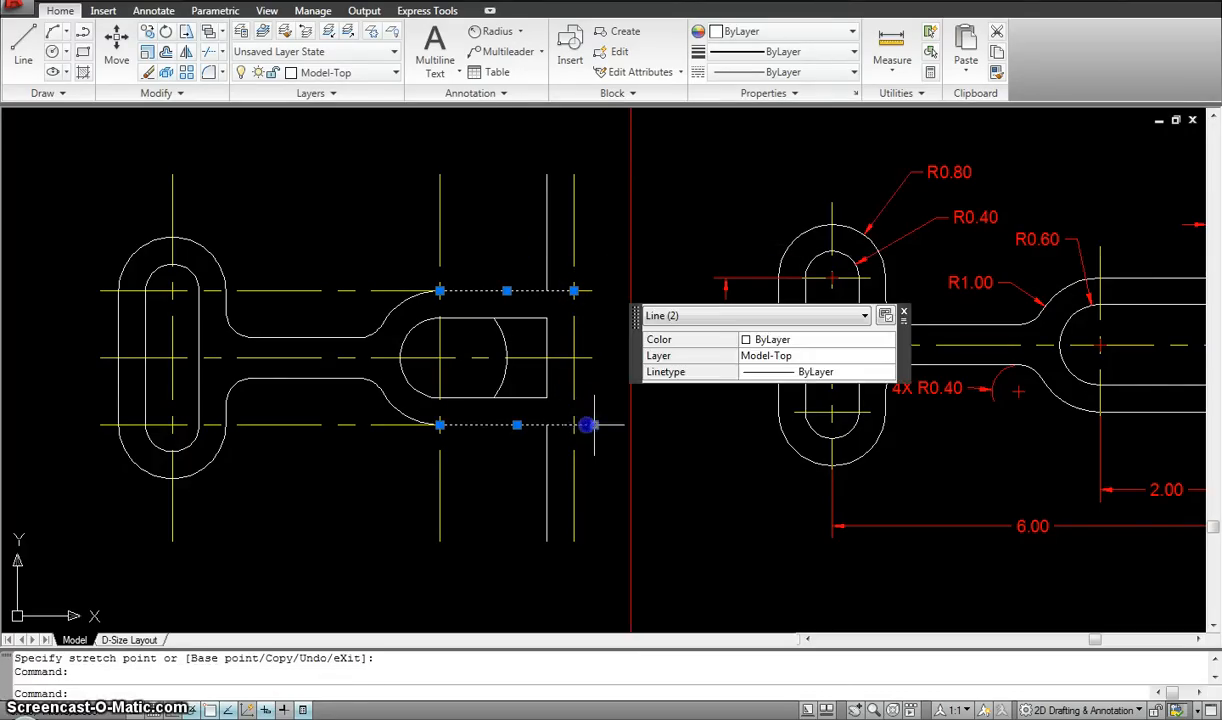
pyautogui.click(589, 424)
pyautogui.click(574, 424)
pyautogui.press('Escape')
# Step: Draw a vertical line closing the fork's right end between the upper and lower outer lines
pyautogui.write('l')
pyautogui.press('Return')
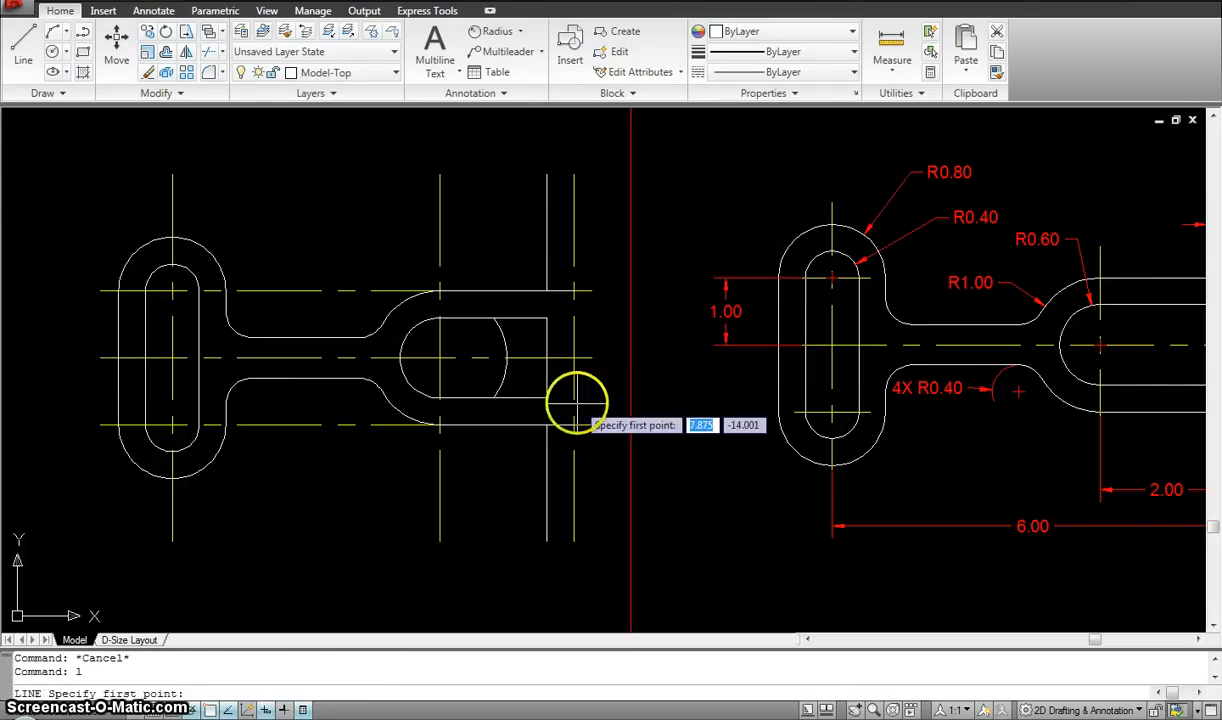
pyautogui.click(574, 357)
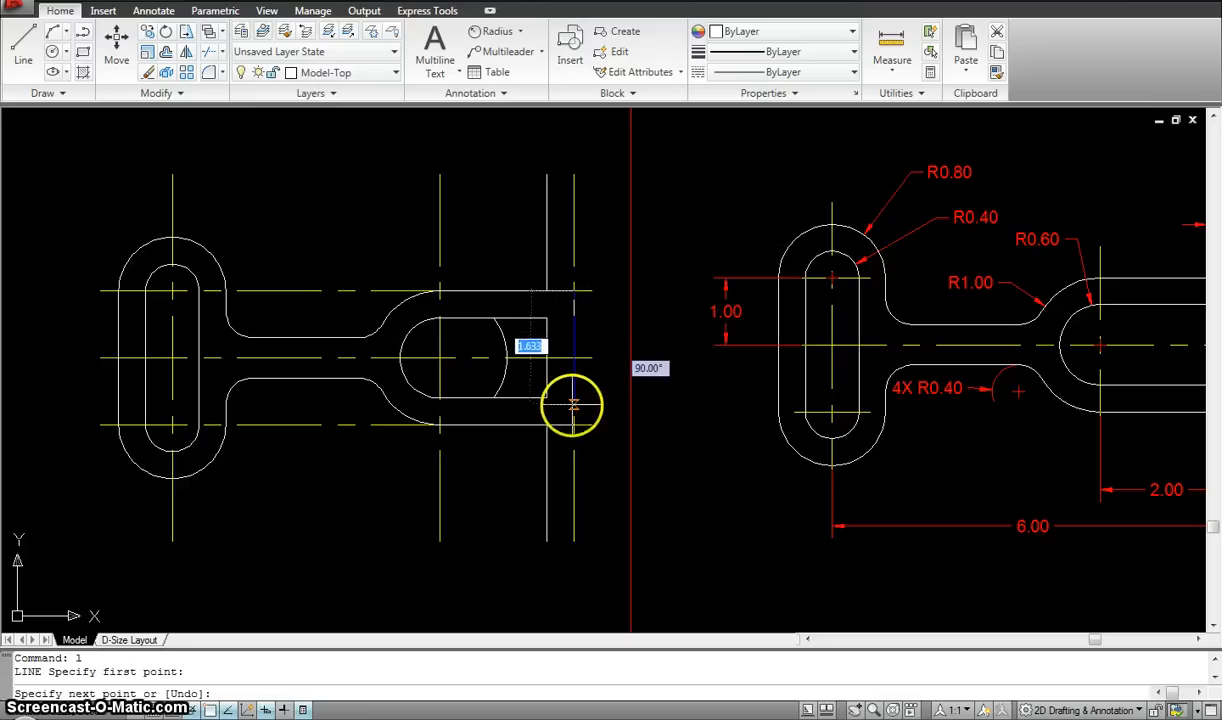
pyautogui.click(574, 424)
pyautogui.press('Escape')
# Step: Erase the right-end vertical centerline and the leftover circle arc inside the fork slot
pyautogui.write('e')
pyautogui.press('Return')
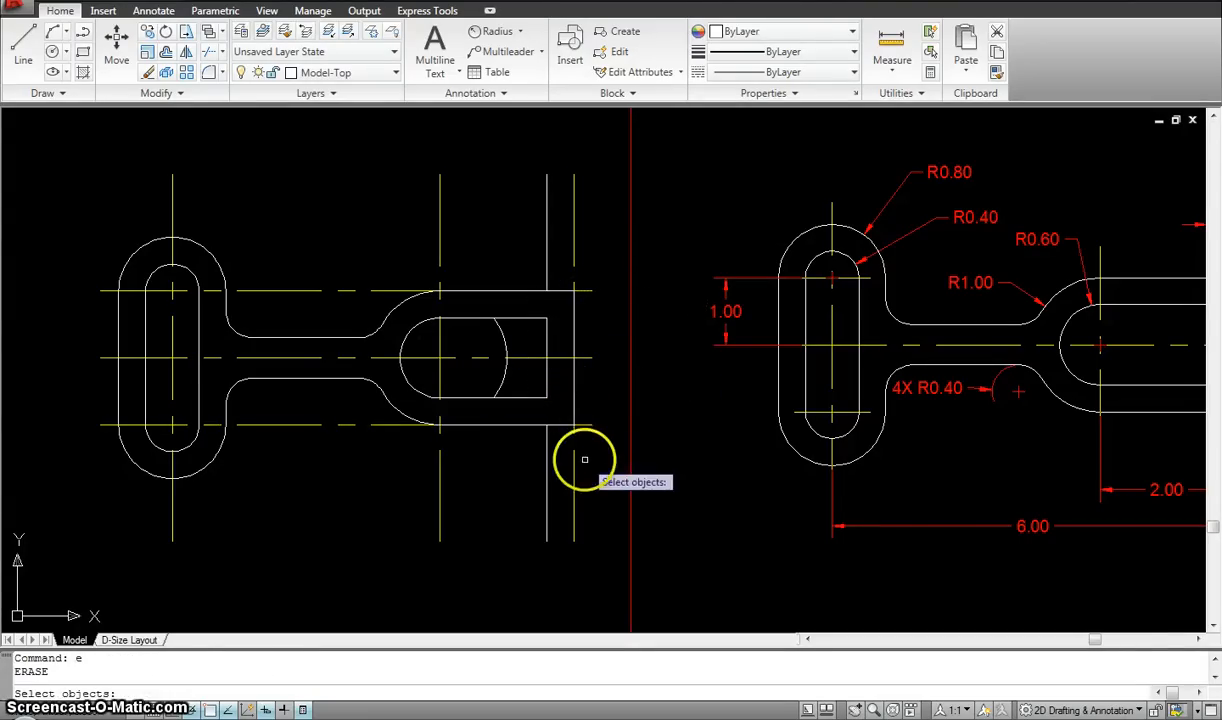
pyautogui.click(582, 460)
pyautogui.click(567, 458)
pyautogui.press('Return')
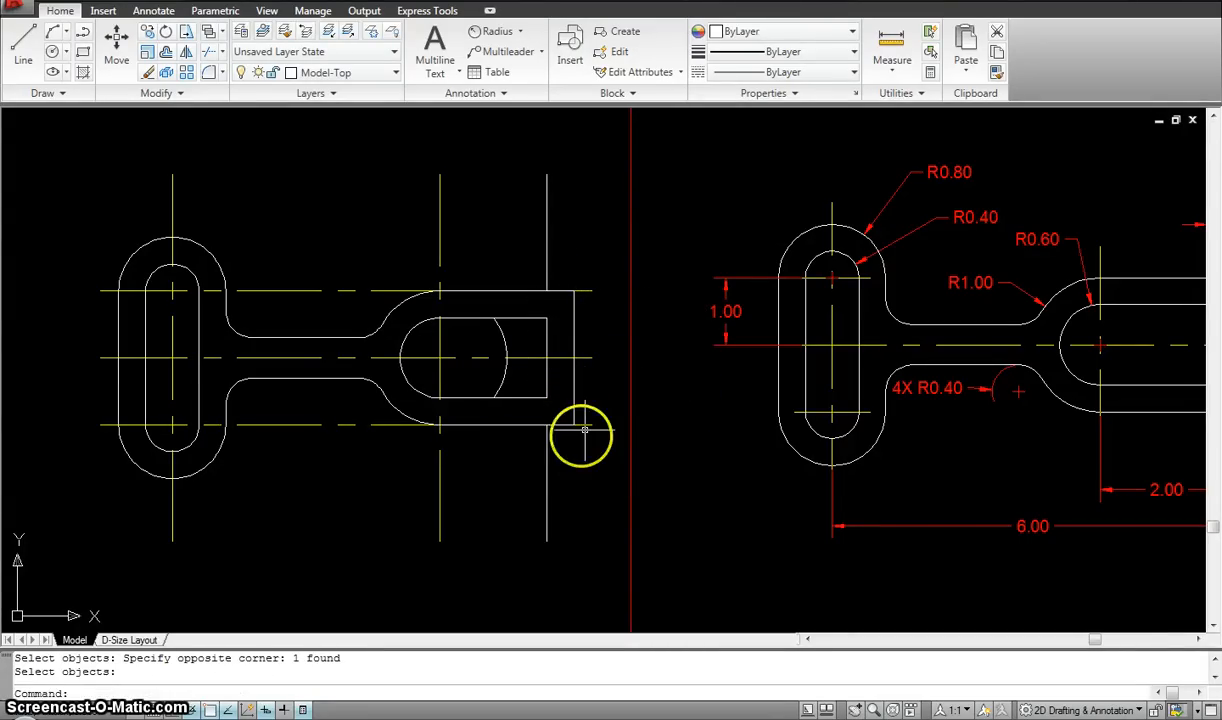
pyautogui.click(502, 381)
pyautogui.press('Return')
# Step: Erase the two leftover vertical line segments above and below the fork
pyautogui.scroll(-2, 543, 366)
pyautogui.moveTo(543, 366); pyautogui.dragTo(494, 351, button='middle')
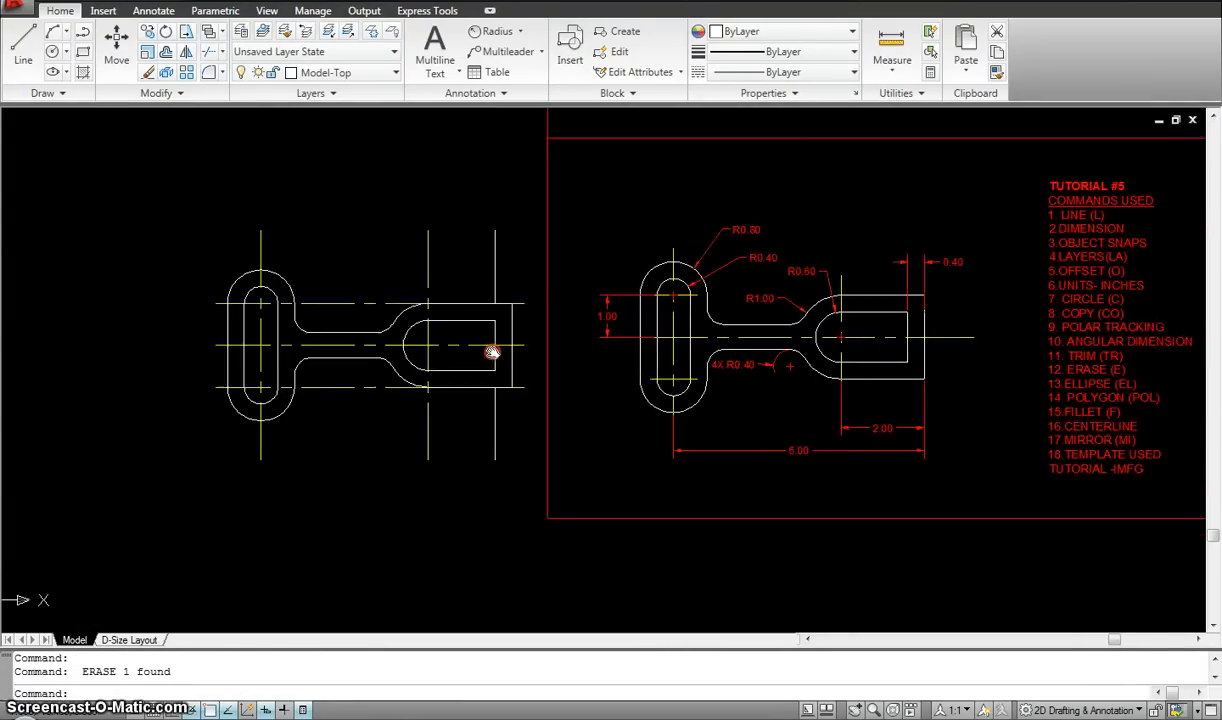
pyautogui.scroll(3, 498, 353)
pyautogui.scroll(-3, 530, 290)
pyautogui.moveTo(548, 300); pyautogui.dragTo(519, 305, button='middle')
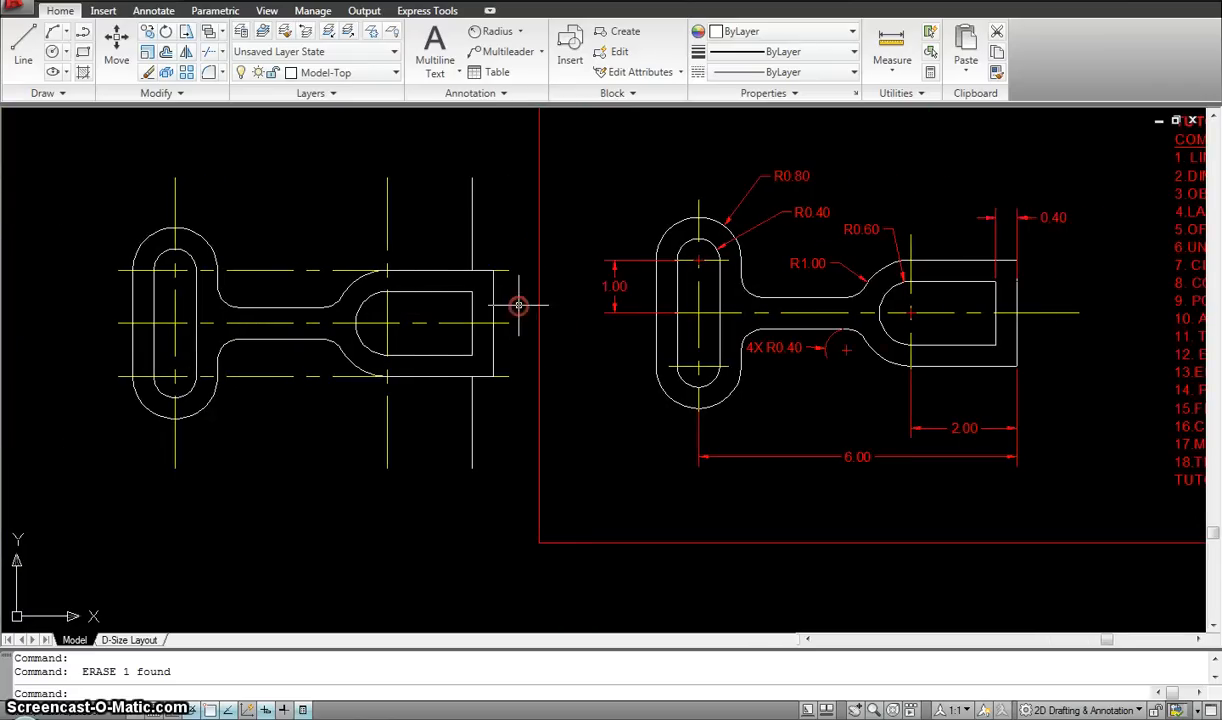
pyautogui.click(453, 420)
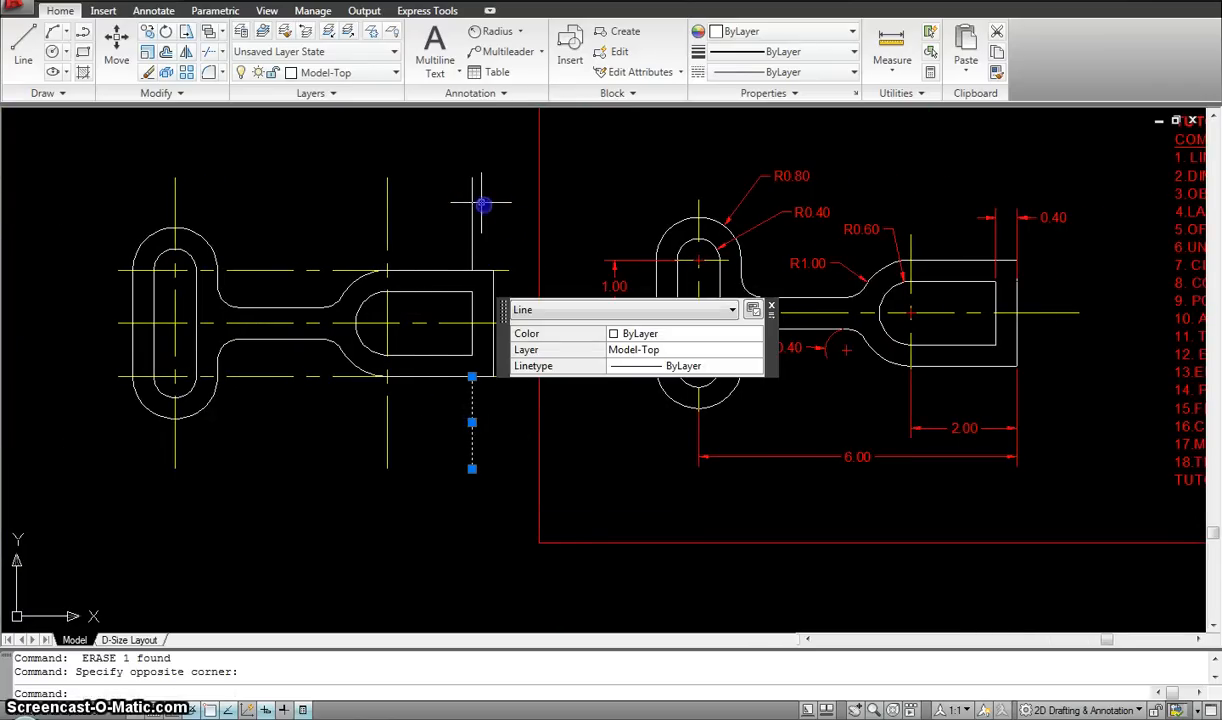
pyautogui.click(409, 185)
pyautogui.press('Delete')
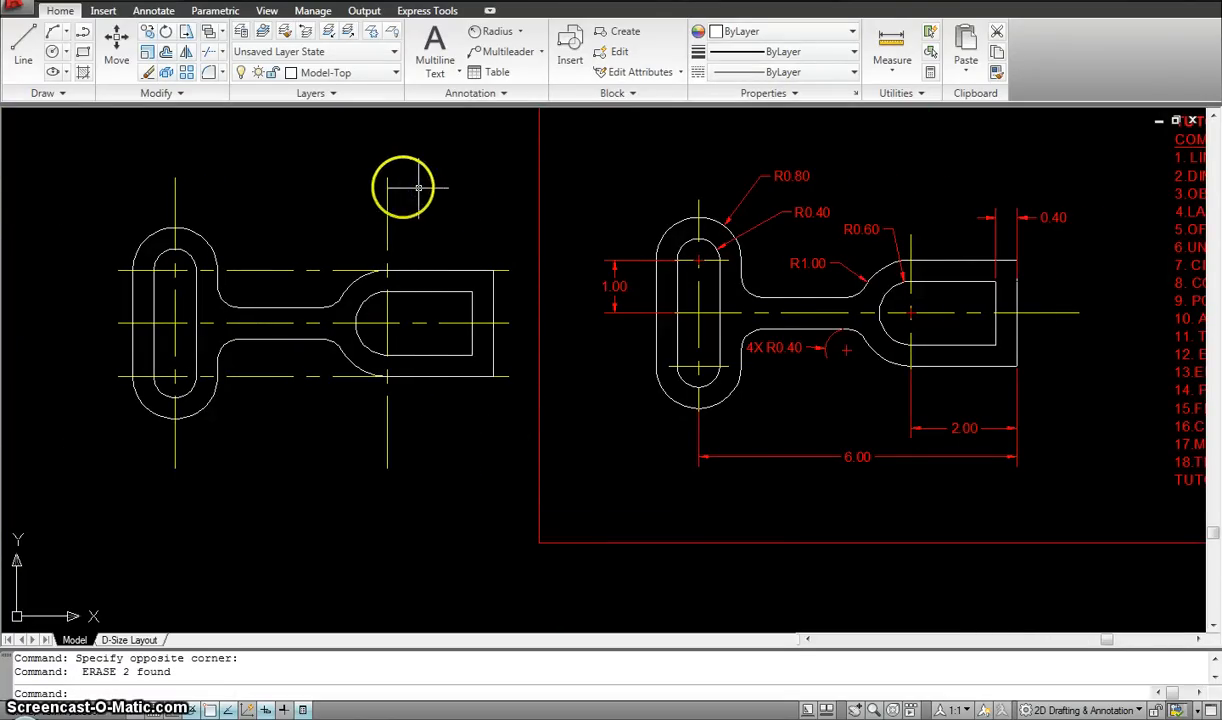
# Step: Shorten the upper and lower horizontal centerlines at their fork ends so they stop just past the slotted end's outer outline
pyautogui.click(505, 276)
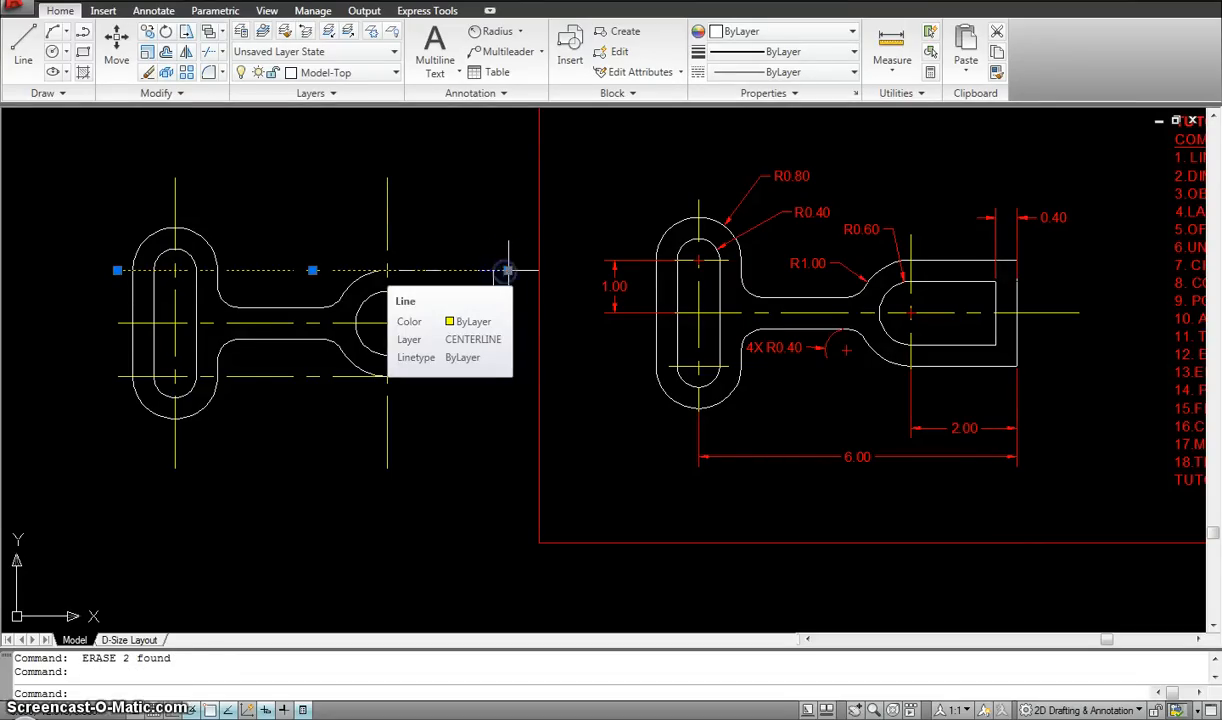
pyautogui.click(507, 270)
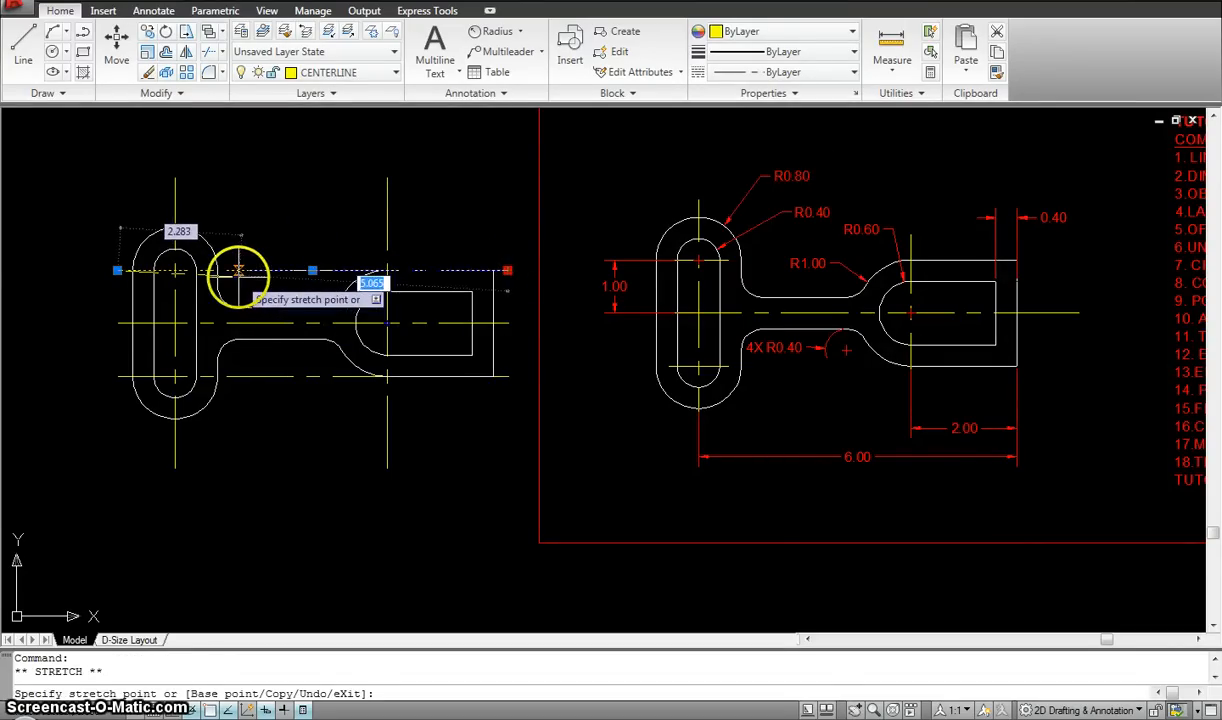
pyautogui.click(235, 270)
pyautogui.press('Escape')
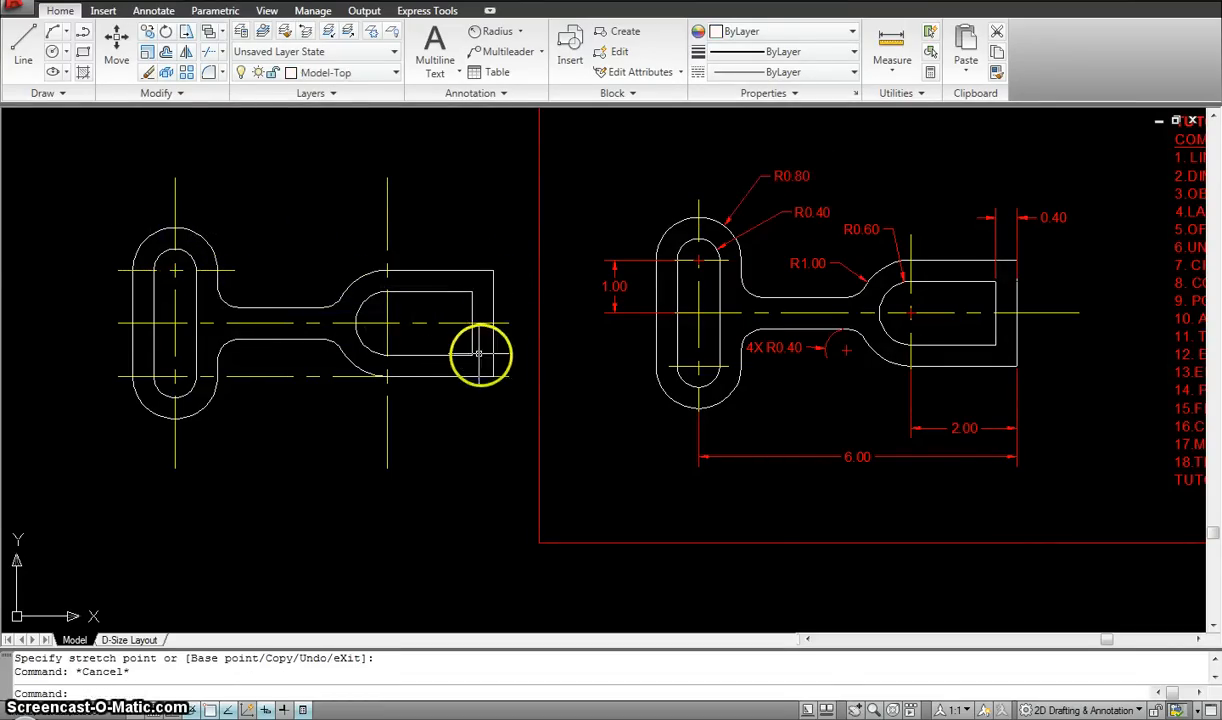
pyautogui.click(510, 376)
pyautogui.click(509, 377)
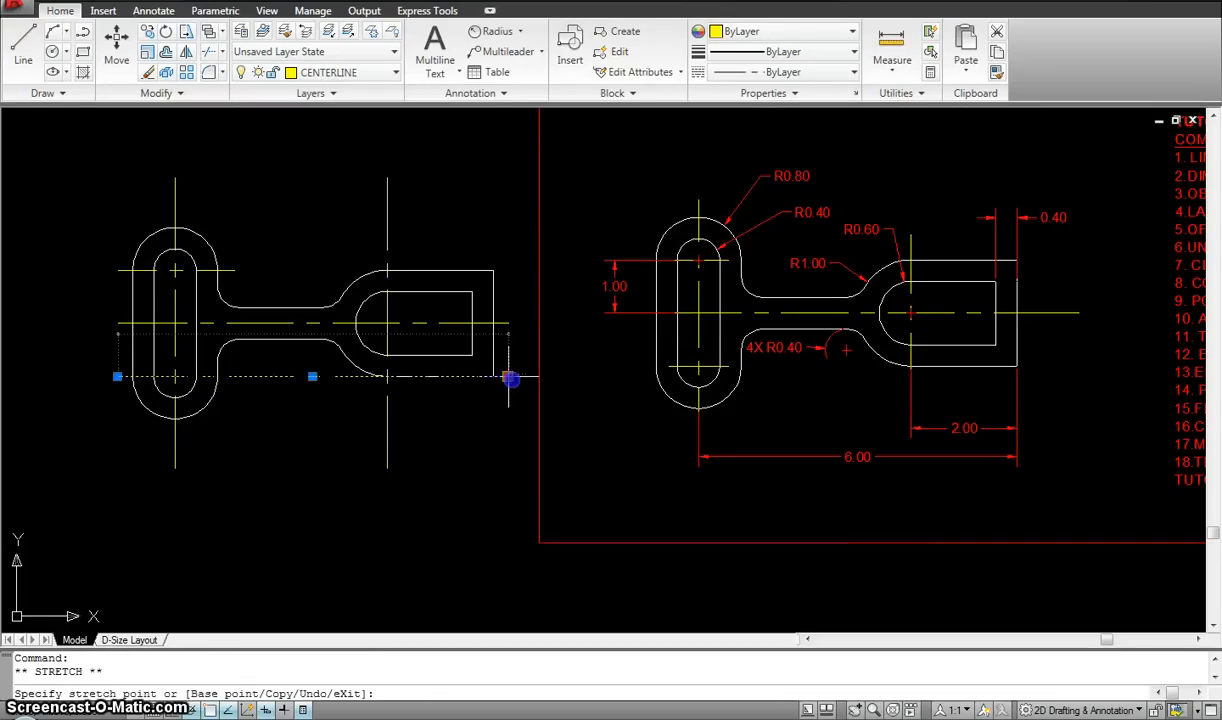
pyautogui.click(242, 377)
pyautogui.press('Escape')
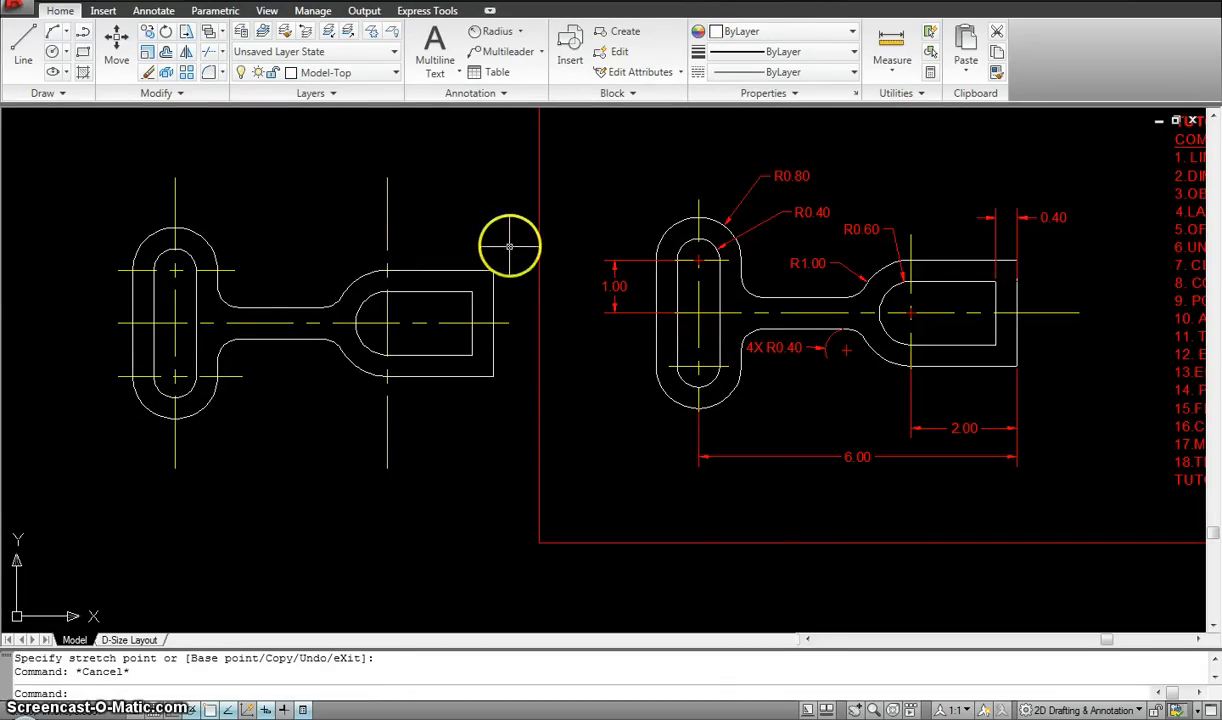
# Step: Shorten both ends of the vertical centerline through the fork arc so it extends only slightly beyond the fork's outline
pyautogui.moveTo(372, 205); pyautogui.dragTo(387, 186)
pyautogui.click(387, 179)
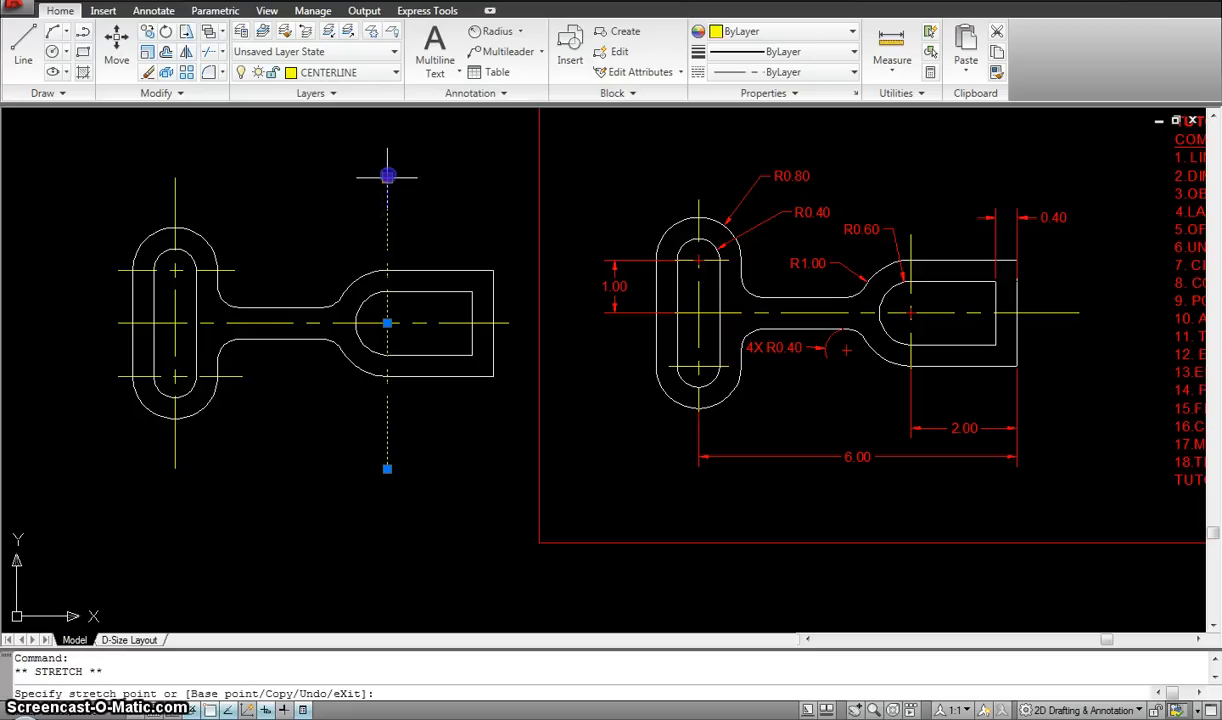
pyautogui.click(389, 255)
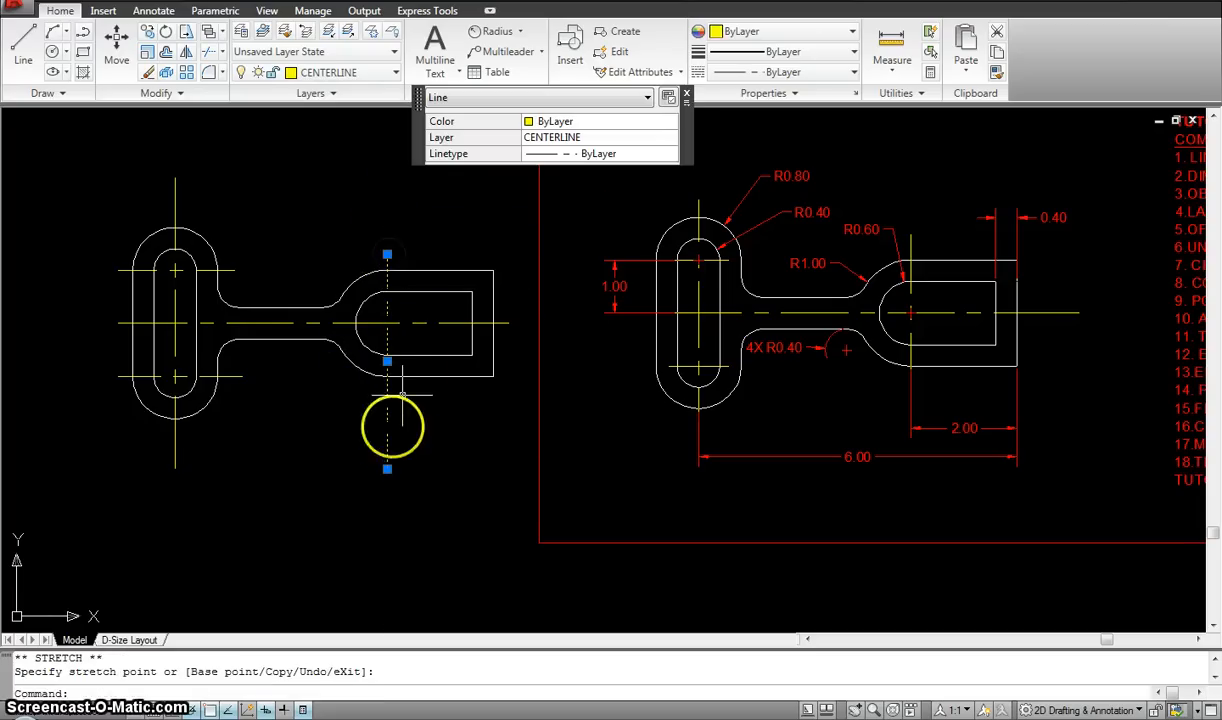
pyautogui.click(387, 469)
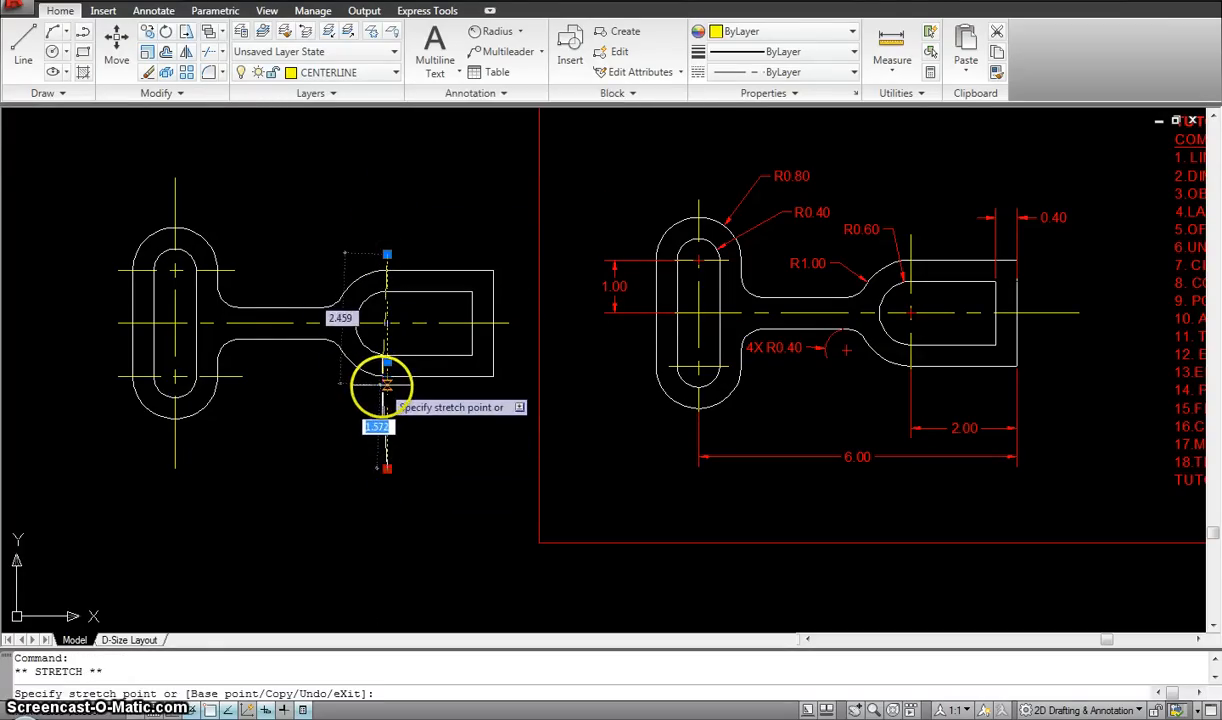
pyautogui.click(383, 391)
pyautogui.press('Escape')
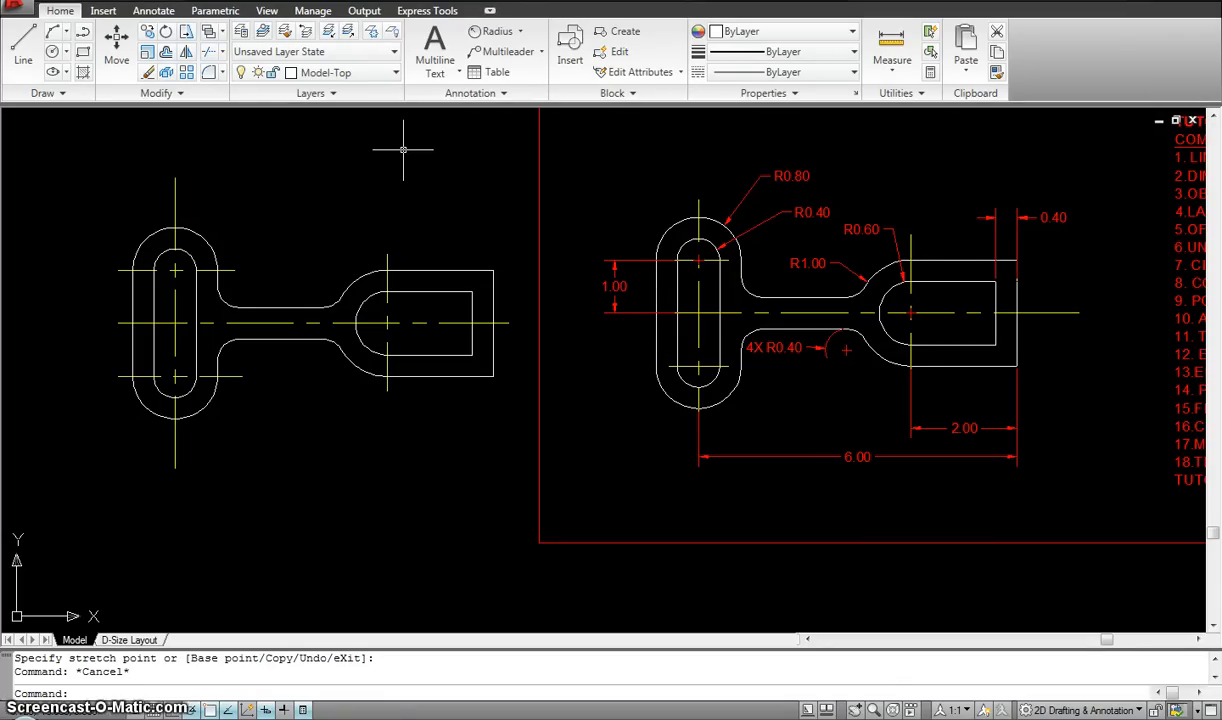
# Step: Make Dimensions the current layer and add radius dimensions to the outer and inner arcs at the slot's upper end
pyautogui.click(356, 73)
pyautogui.click(337, 113)
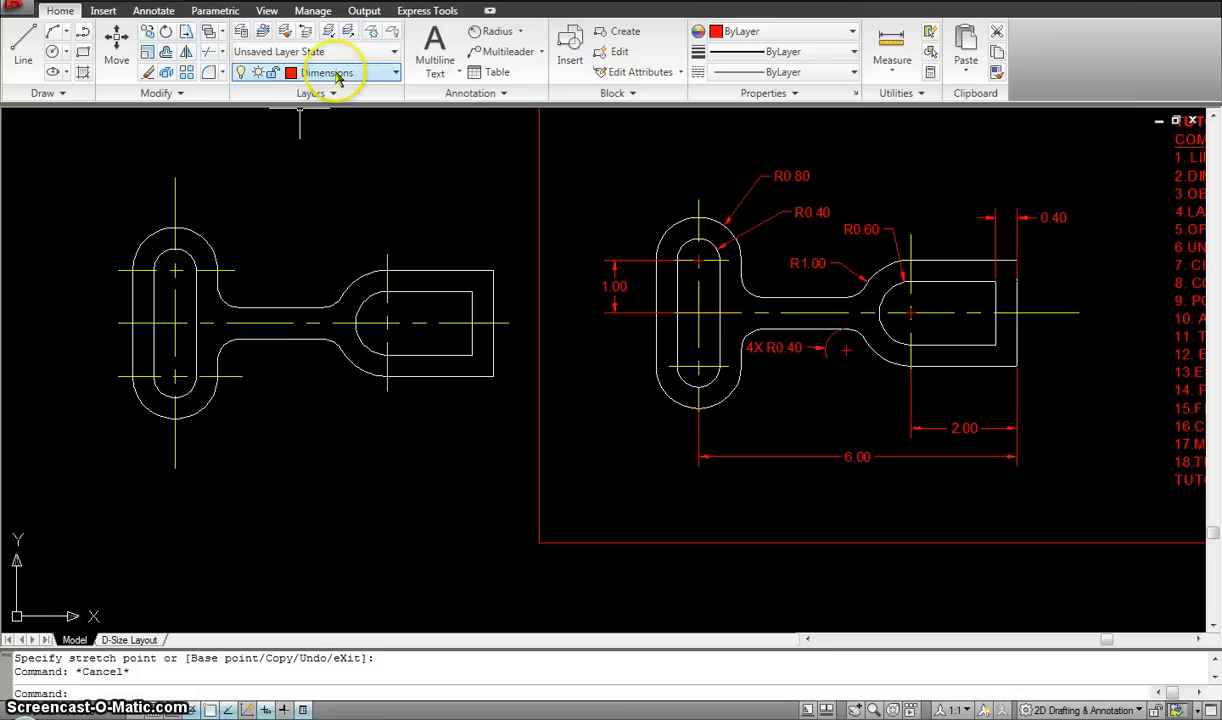
pyautogui.click(505, 31)
pyautogui.click(210, 246)
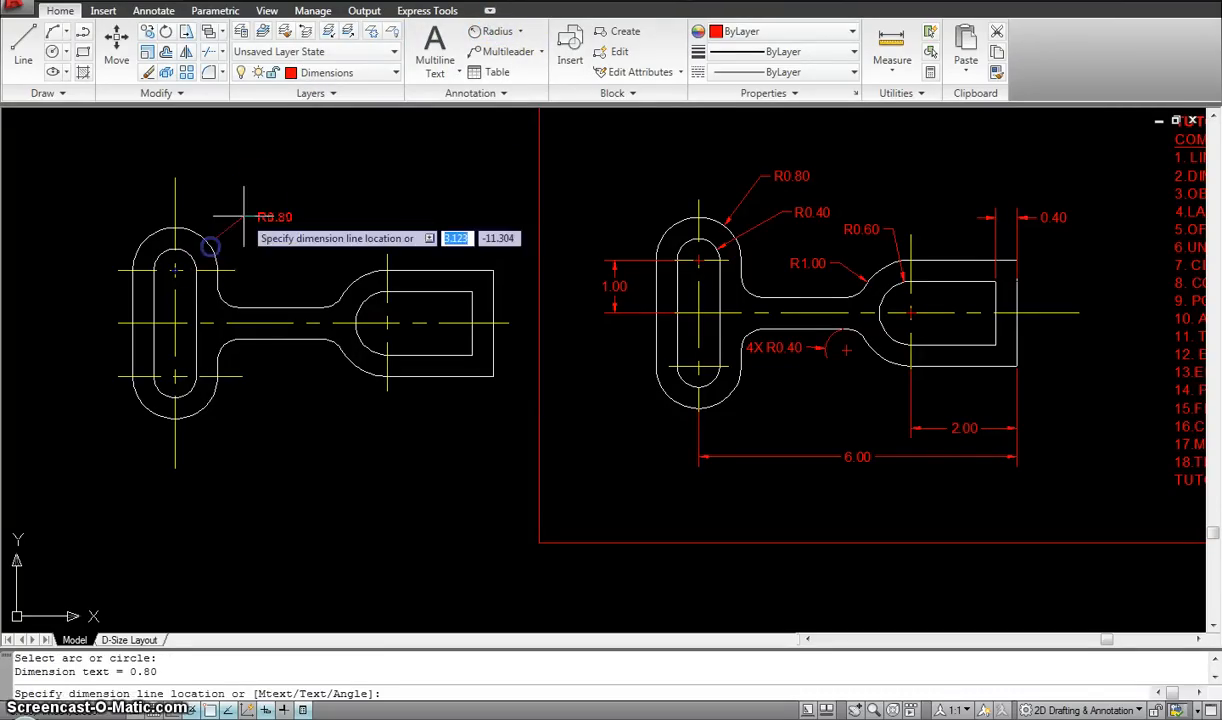
pyautogui.click(240, 207)
pyautogui.press('Return')
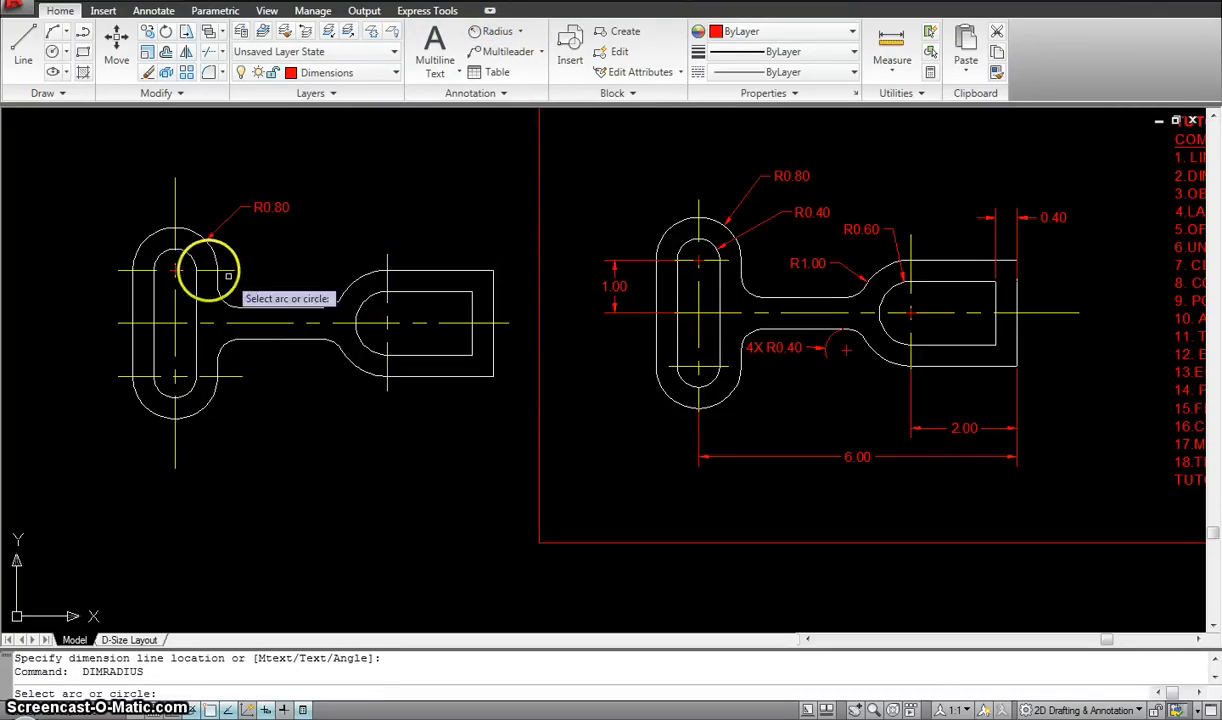
pyautogui.click(190, 252)
pyautogui.click(259, 241)
# Step: Add radius dimensions to the upper fillet beside the fork and to the fork slot's inner arc
pyautogui.press('Return')
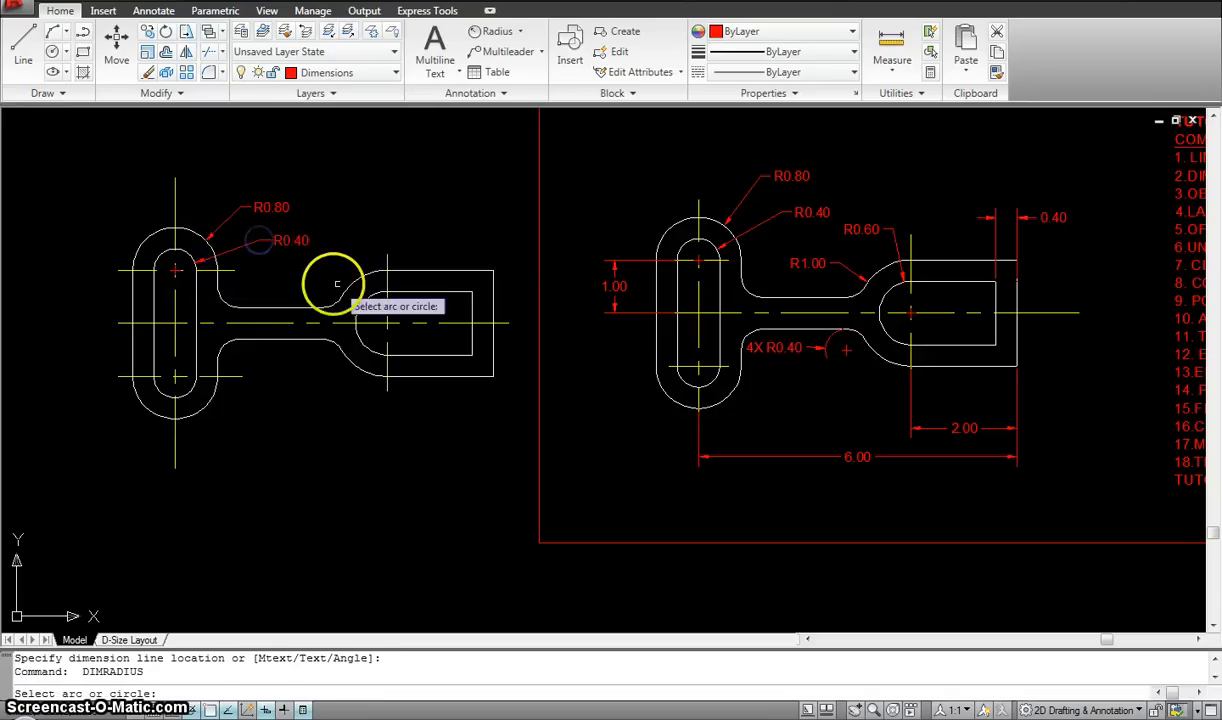
pyautogui.click(335, 283)
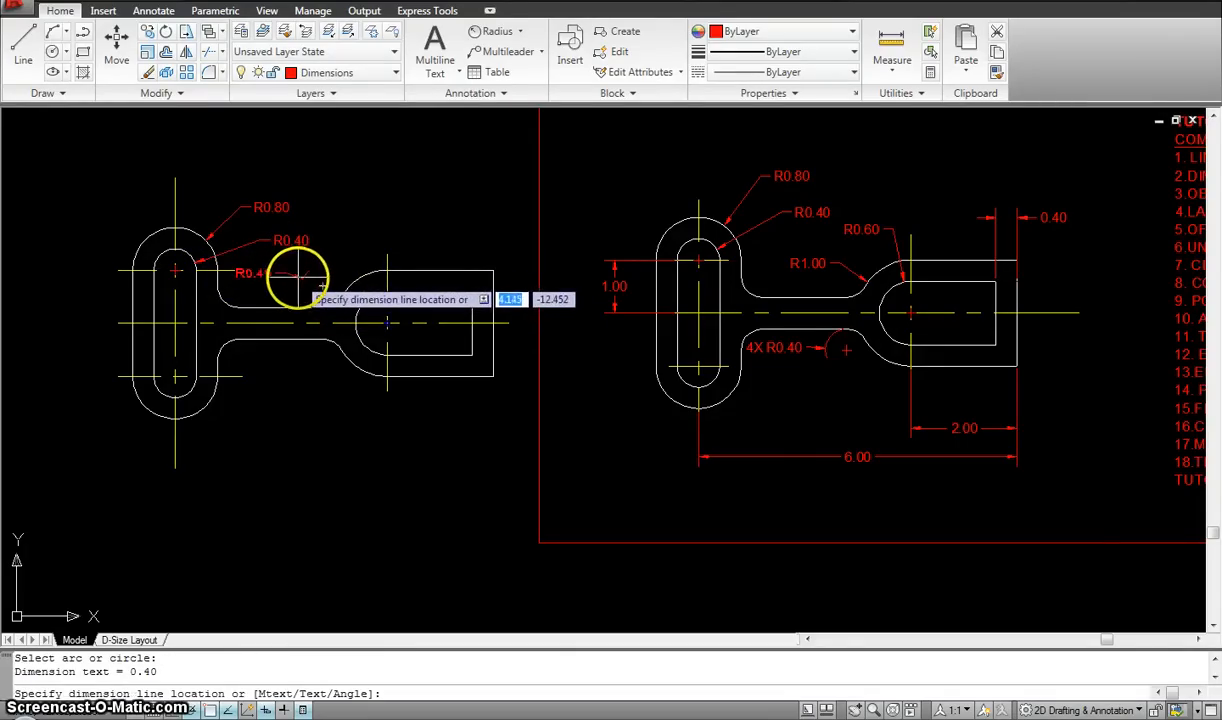
pyautogui.scroll(1, 300, 275)
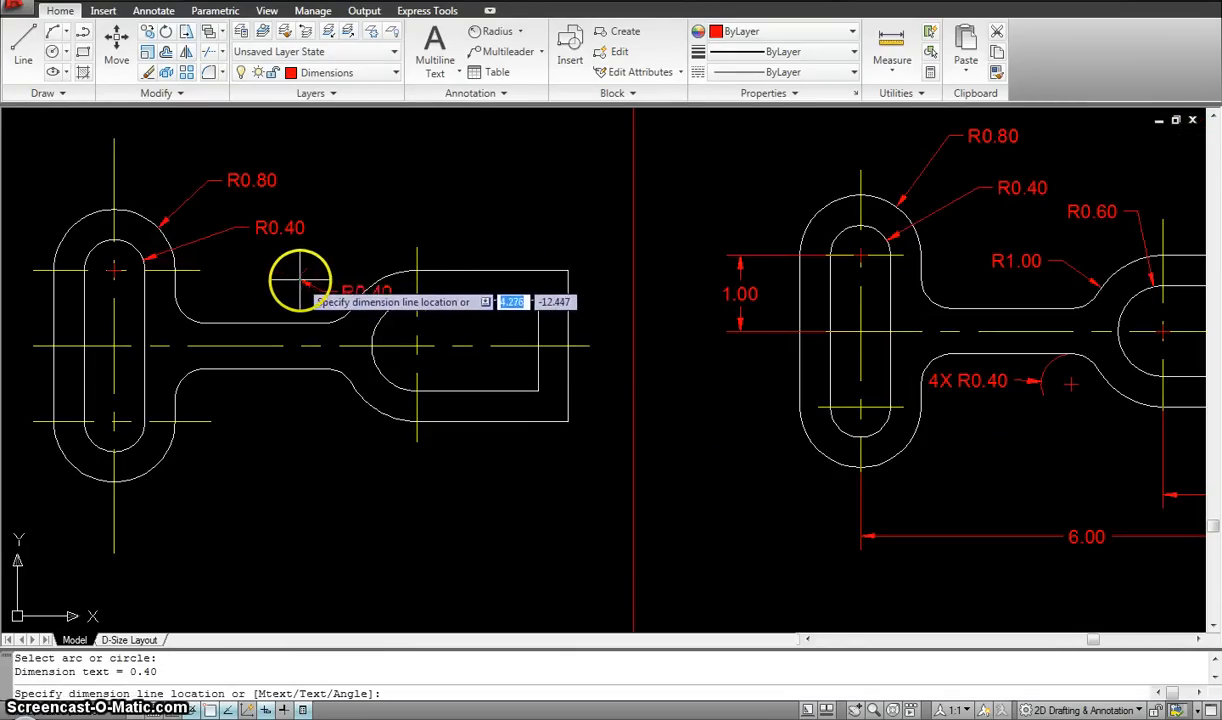
pyautogui.click(293, 282)
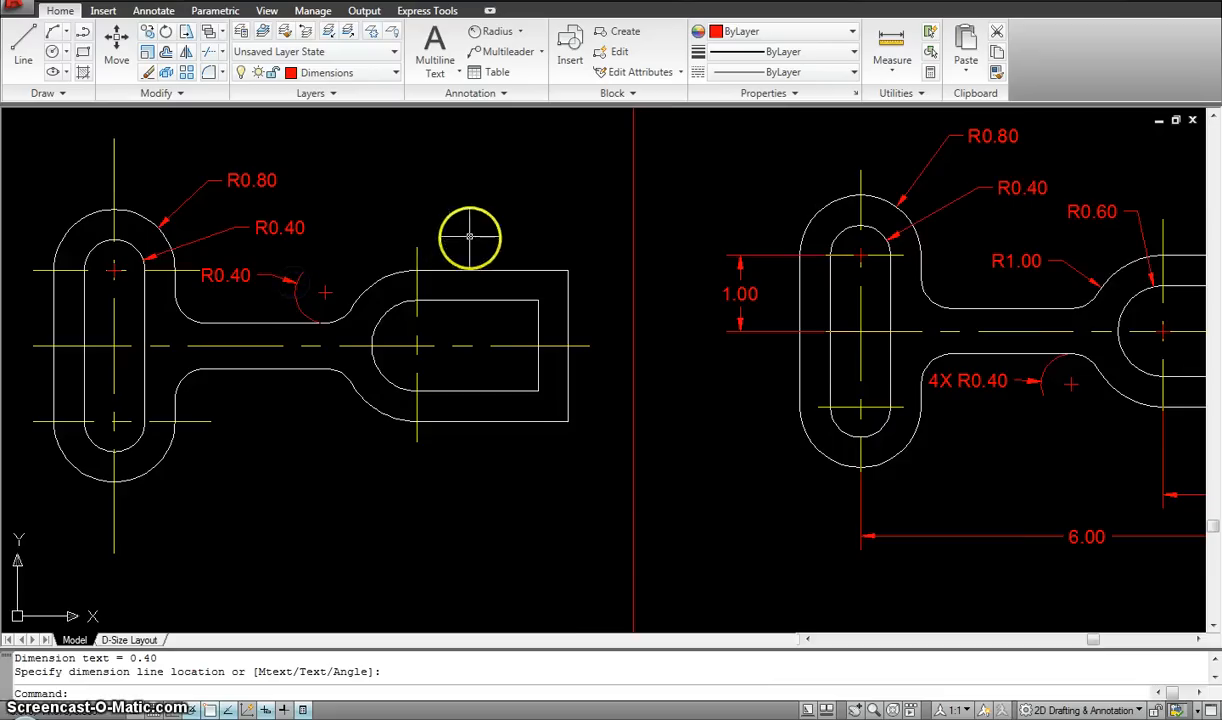
pyautogui.scroll(-2, 396, 265)
pyautogui.press('Return')
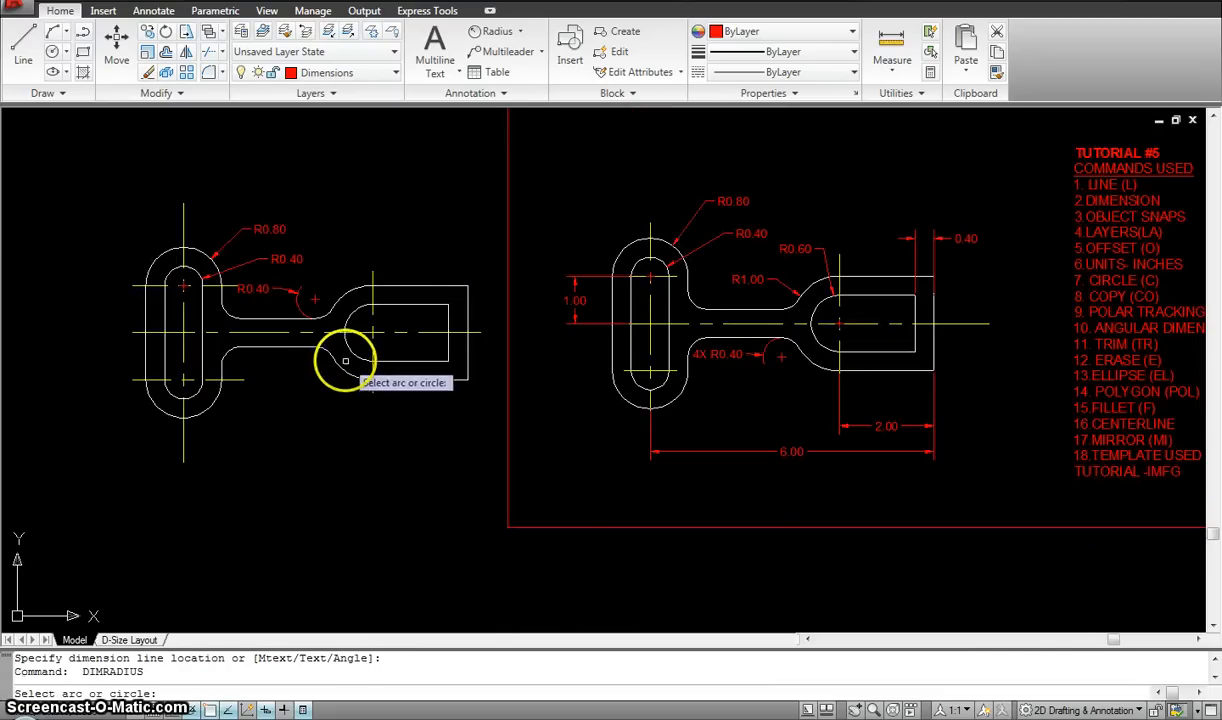
pyautogui.click(346, 356)
pyautogui.click(306, 411)
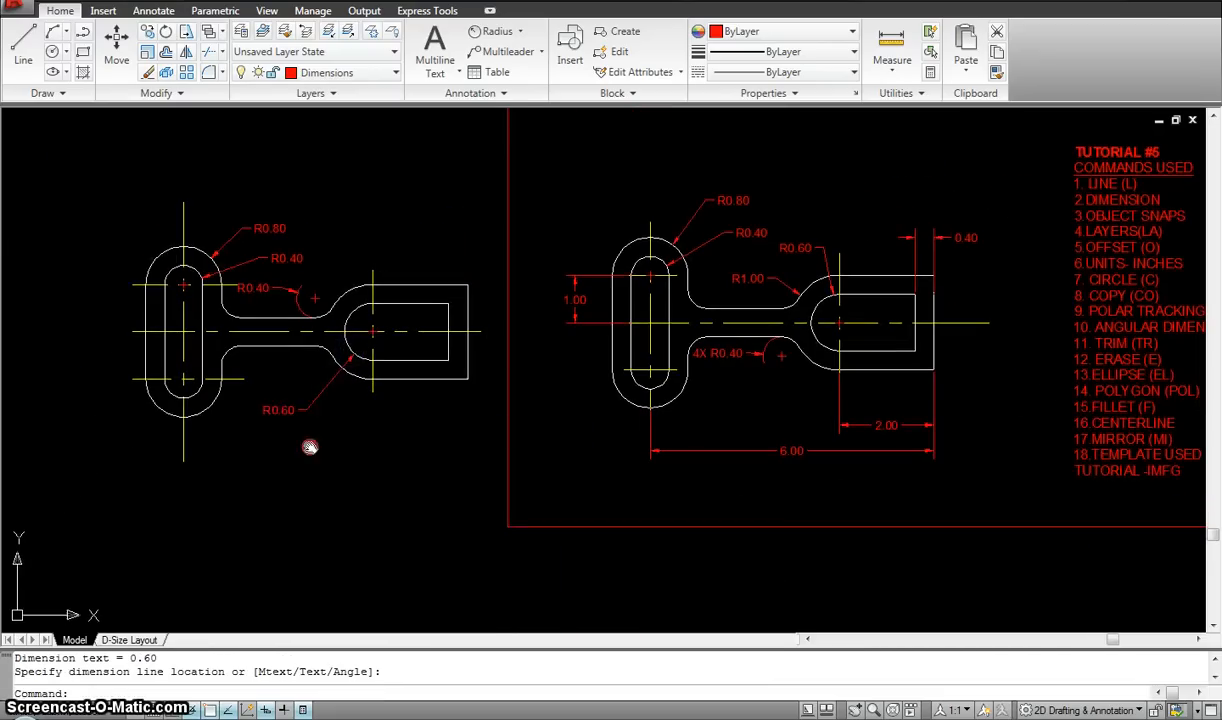
# Step: Add a radius dimension to the lower fillet between the slotted end and the connecting bar
pyautogui.moveTo(308, 447); pyautogui.dragTo(411, 392, button='middle')
pyautogui.press('Return')
pyautogui.click(331, 310)
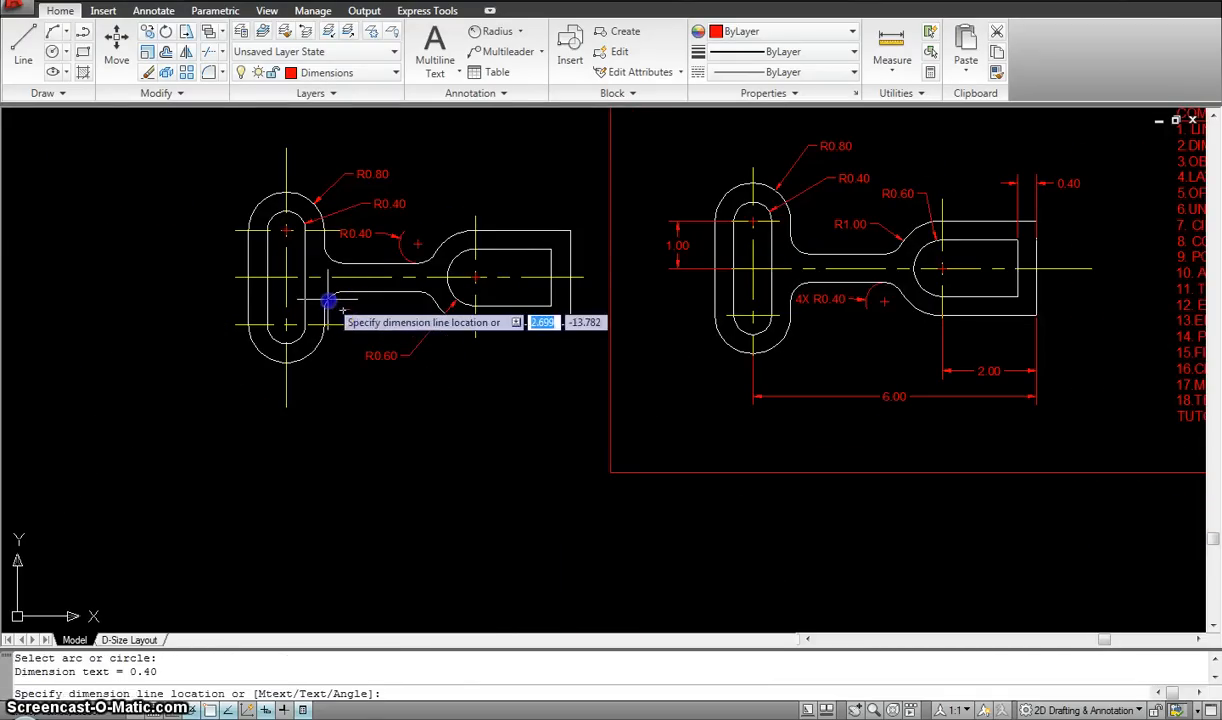
pyautogui.scroll(4, 352, 306)
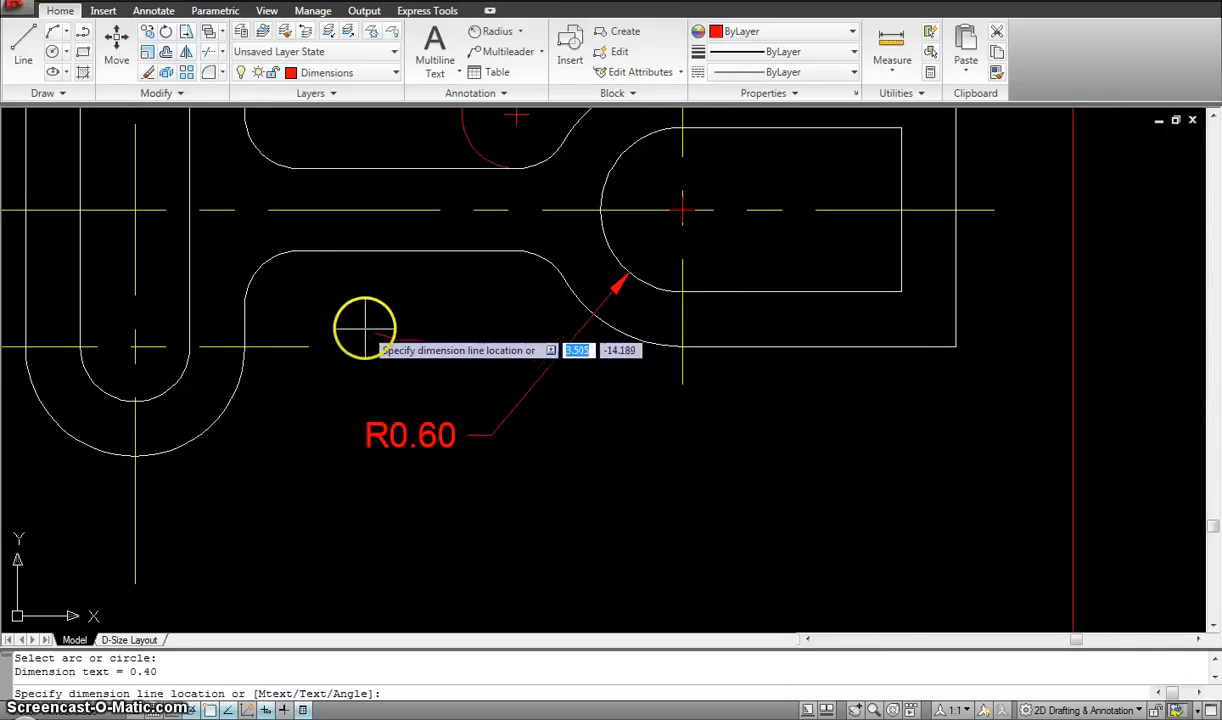
pyautogui.click(364, 333)
# Step: Add a horizontal linear dimension below the part from the slot's lower arc center to the fork's closed end
pyautogui.scroll(-5, 366, 331)
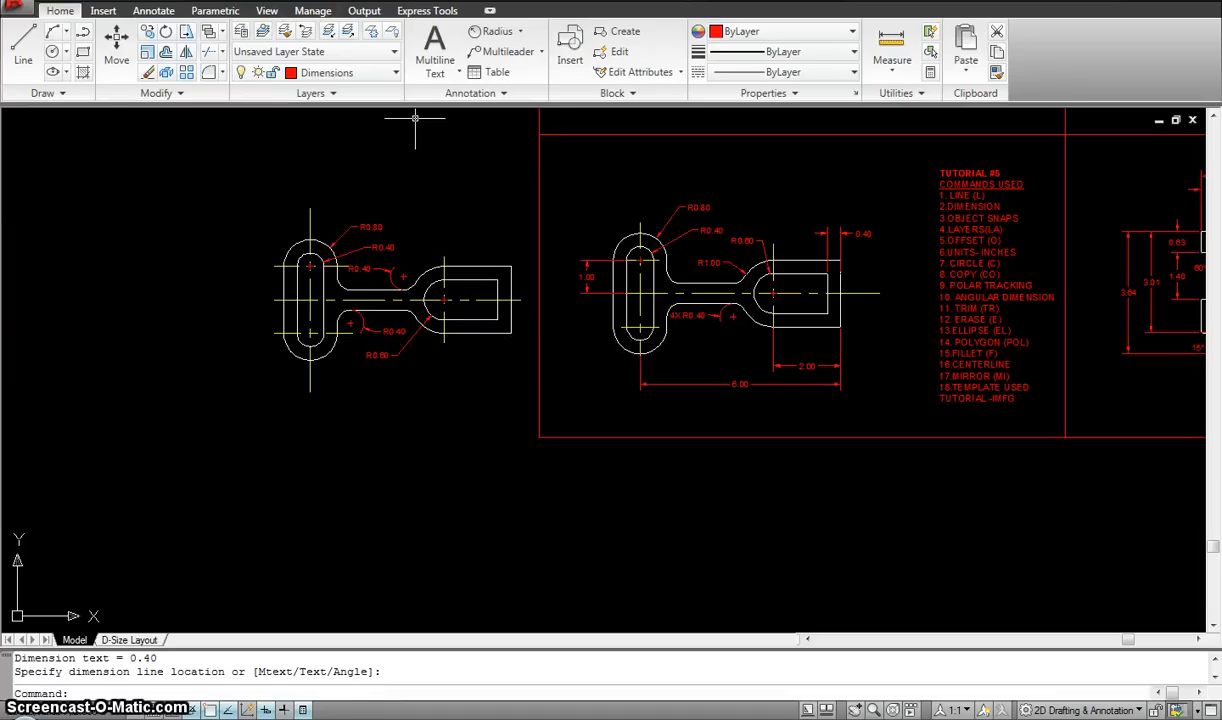
pyautogui.click(517, 31)
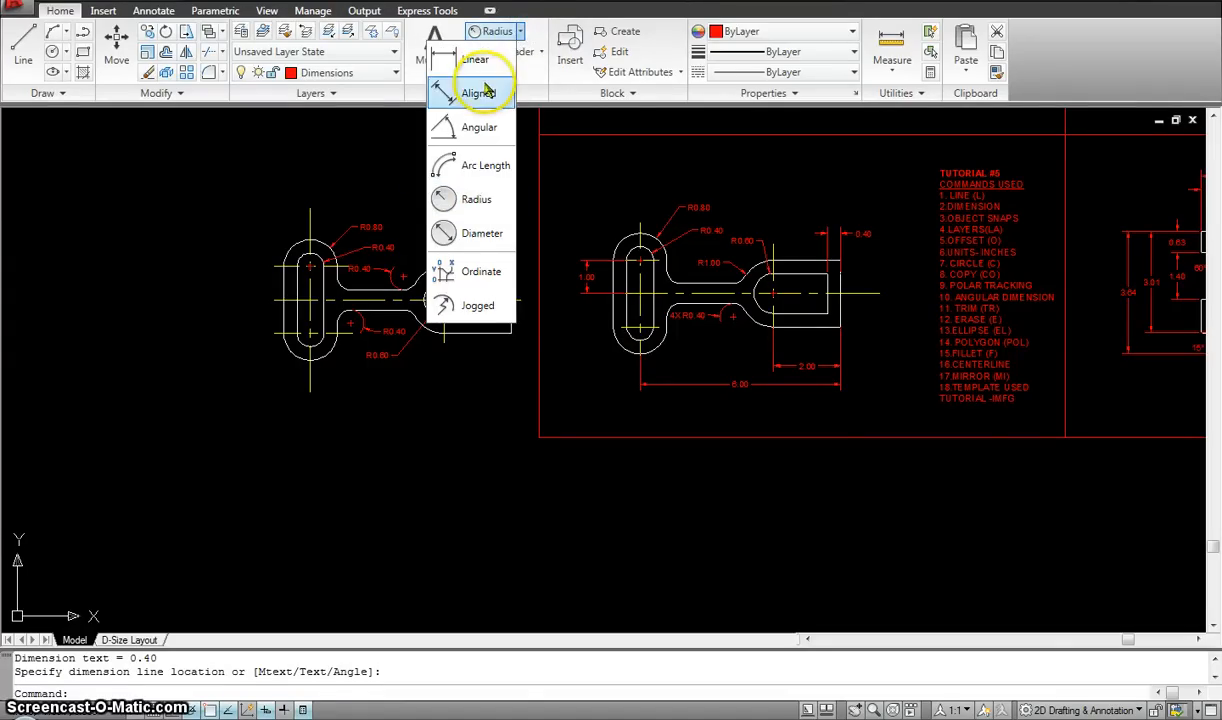
pyautogui.click(476, 59)
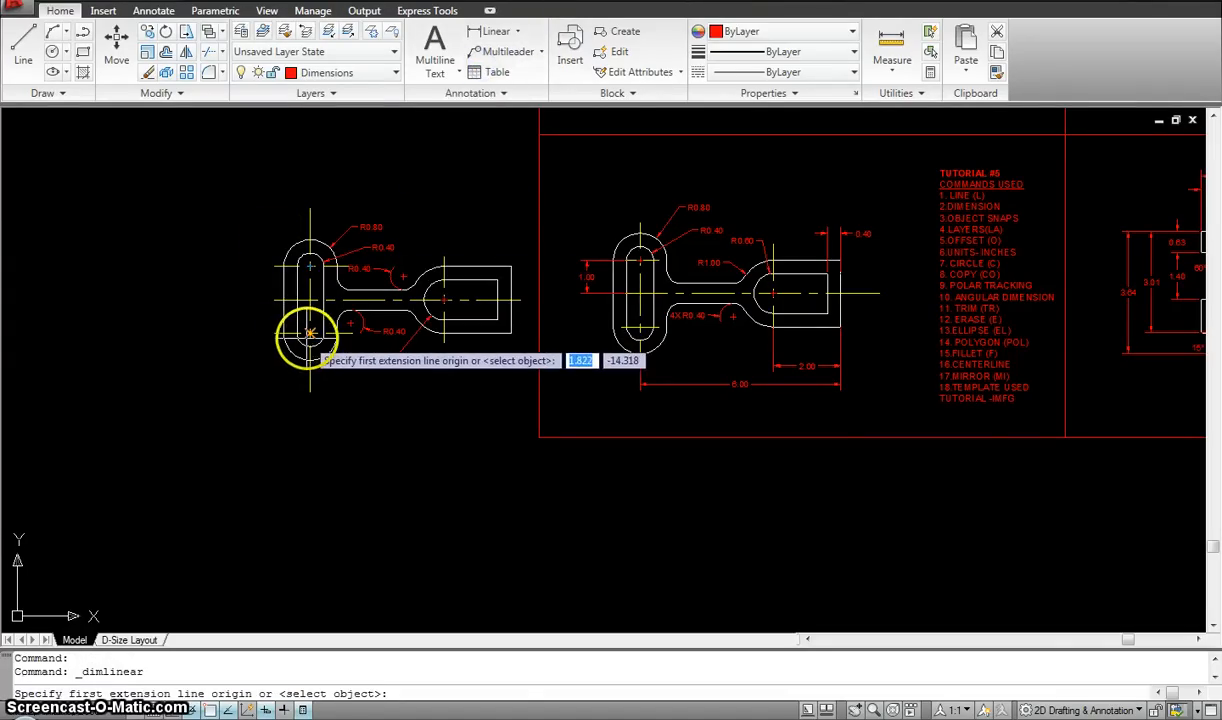
pyautogui.click(310, 333)
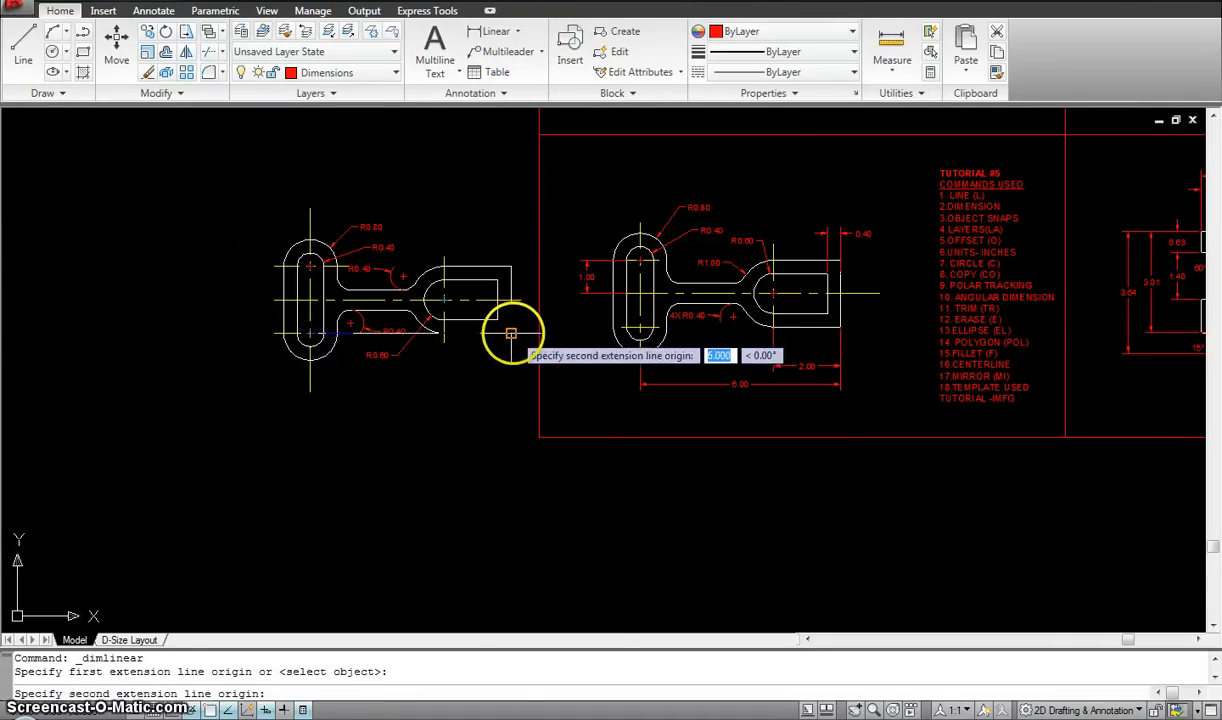
pyautogui.click(511, 333)
pyautogui.click(457, 403)
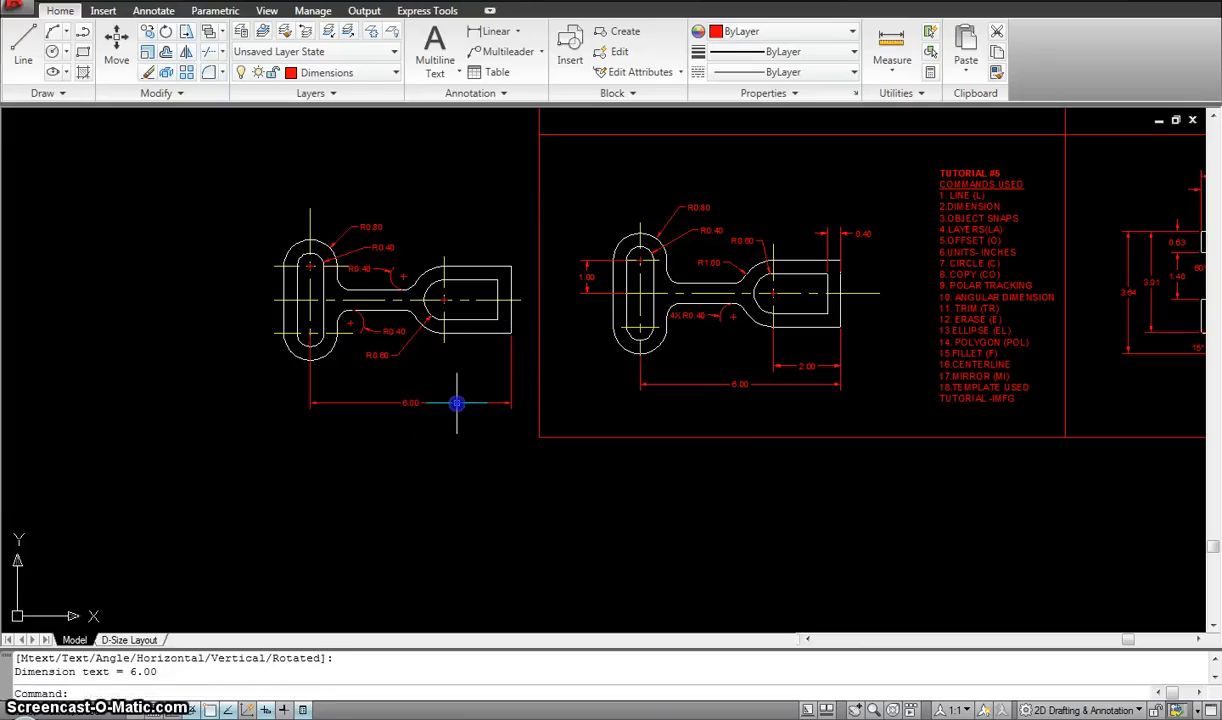
# Step: Add a vertical linear dimension beside the slotted end from the main horizontal centerline to the slot's upper centerline
pyautogui.press('Return')
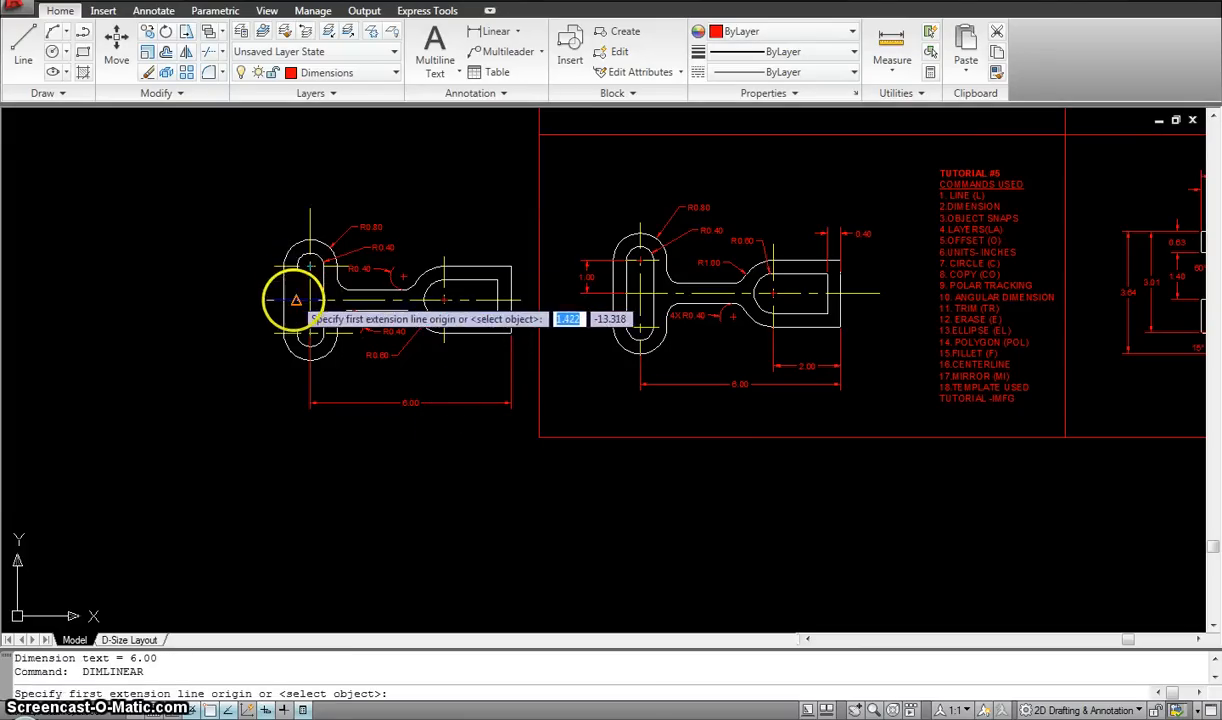
pyautogui.click(290, 299)
pyautogui.click(296, 266)
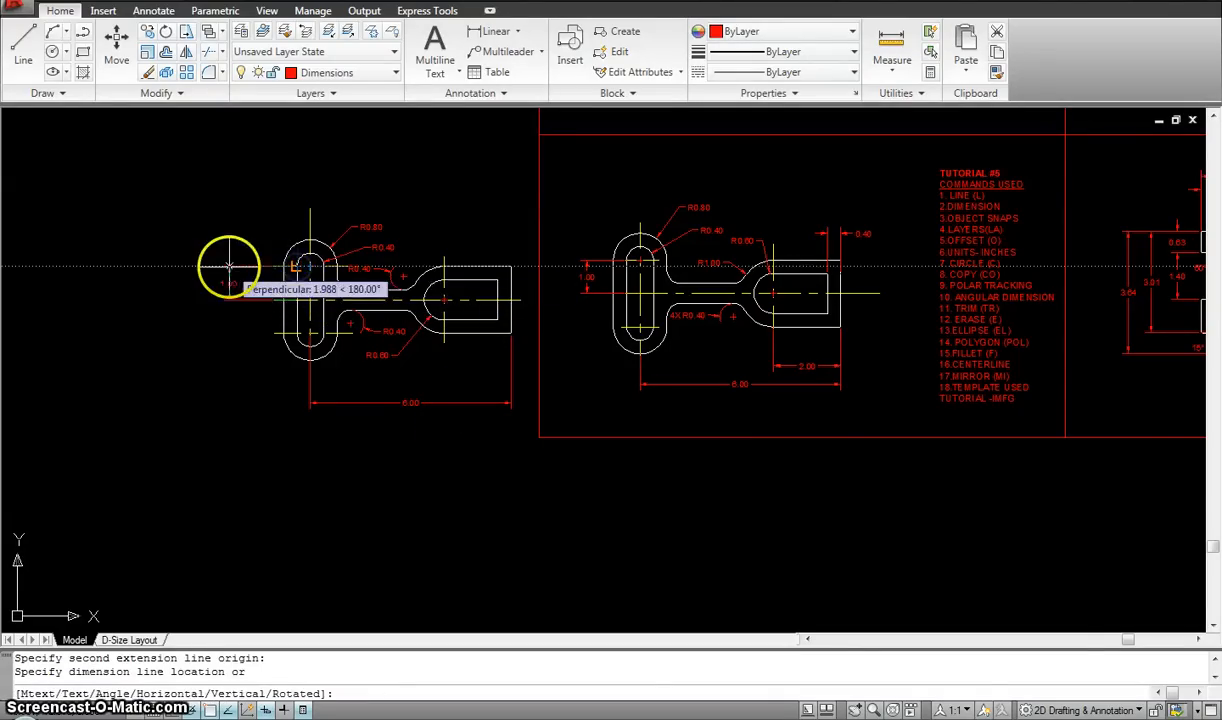
pyautogui.scroll(3, 220, 260)
pyautogui.click(262, 258)
# Step: Compare the dimensioned part with its Tutorial #5 reference, and look over the other tutorial drawings through to Tutorial #6
pyautogui.scroll(-2, 273, 255)
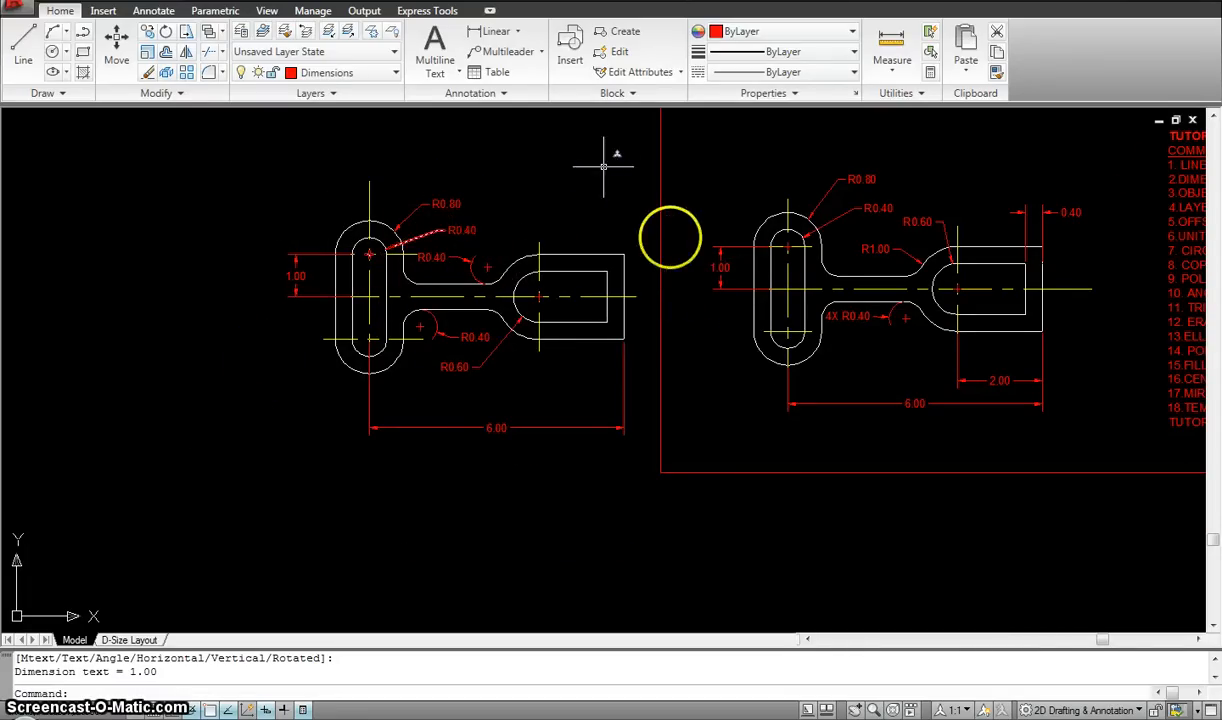
pyautogui.scroll(3, 540, 338)
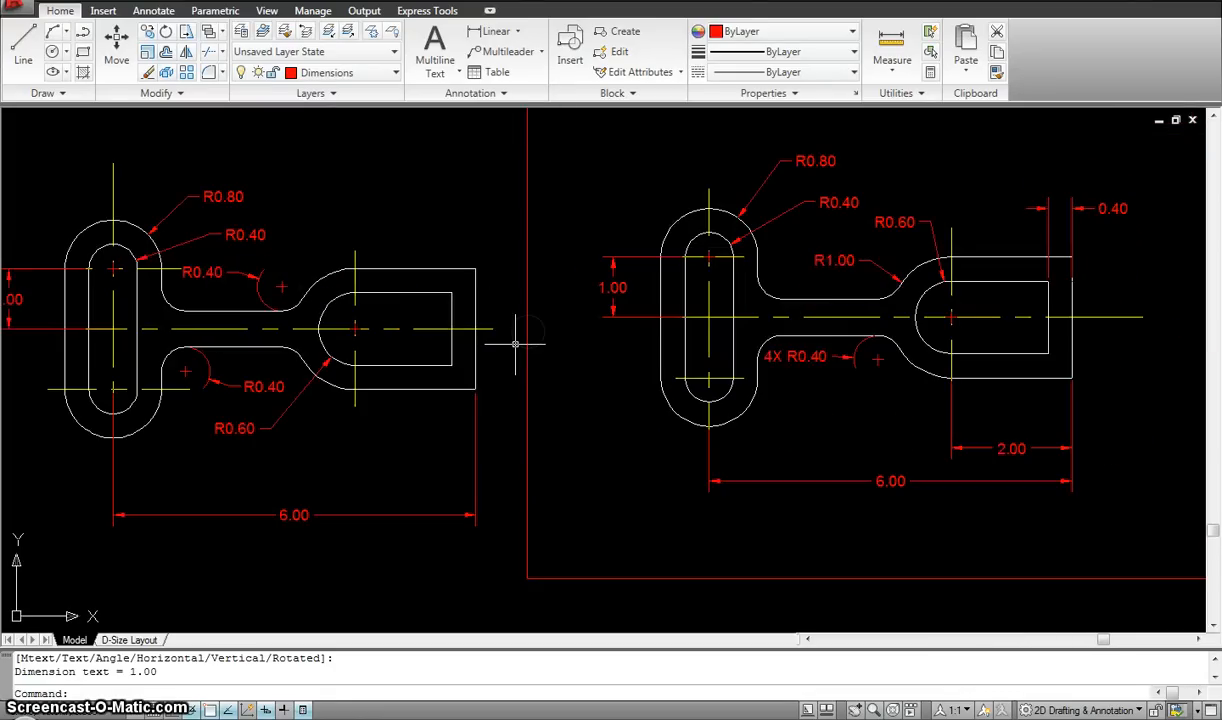
pyautogui.scroll(-2, 516, 343)
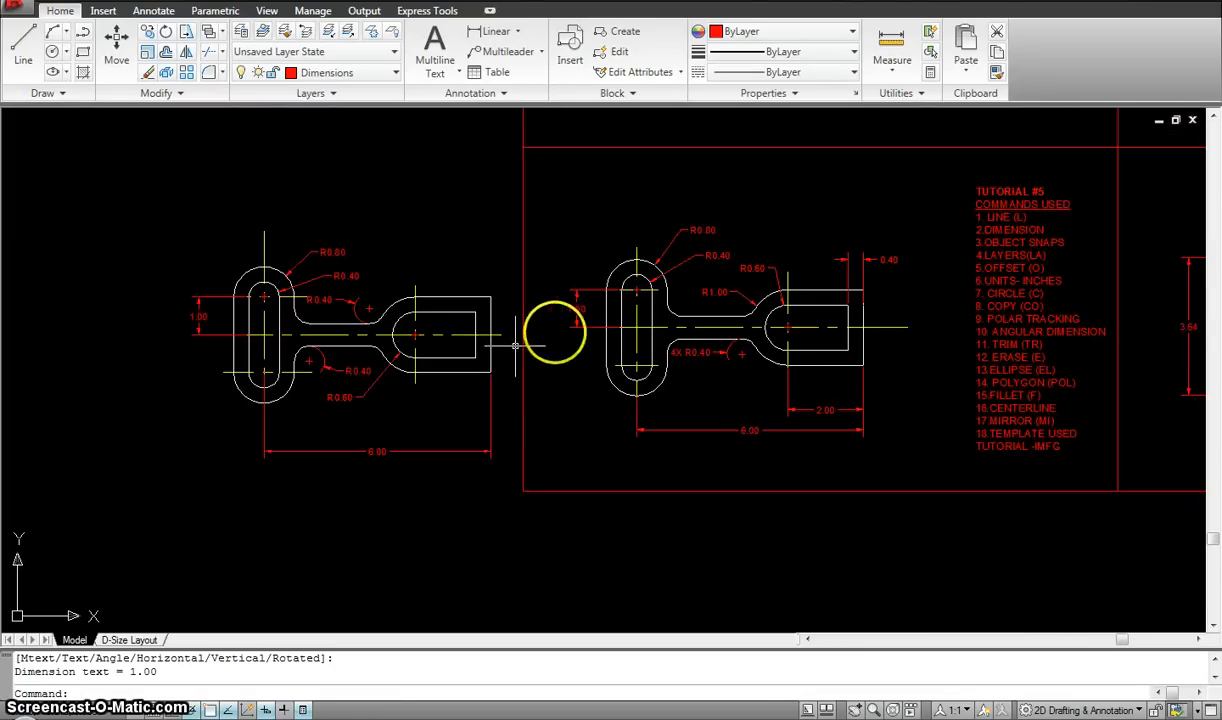
pyautogui.moveTo(555, 333); pyautogui.dragTo(548, 338, button='middle')
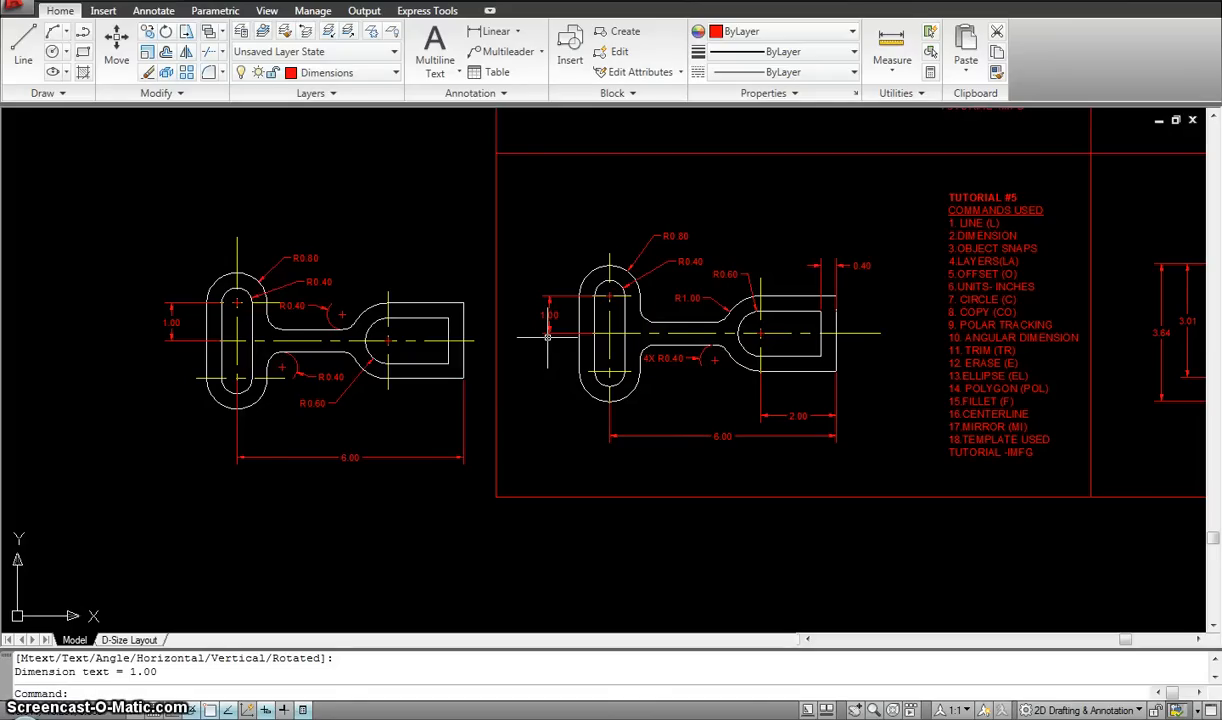
pyautogui.moveTo(834, 378); pyautogui.dragTo(366, 437, button='middle')
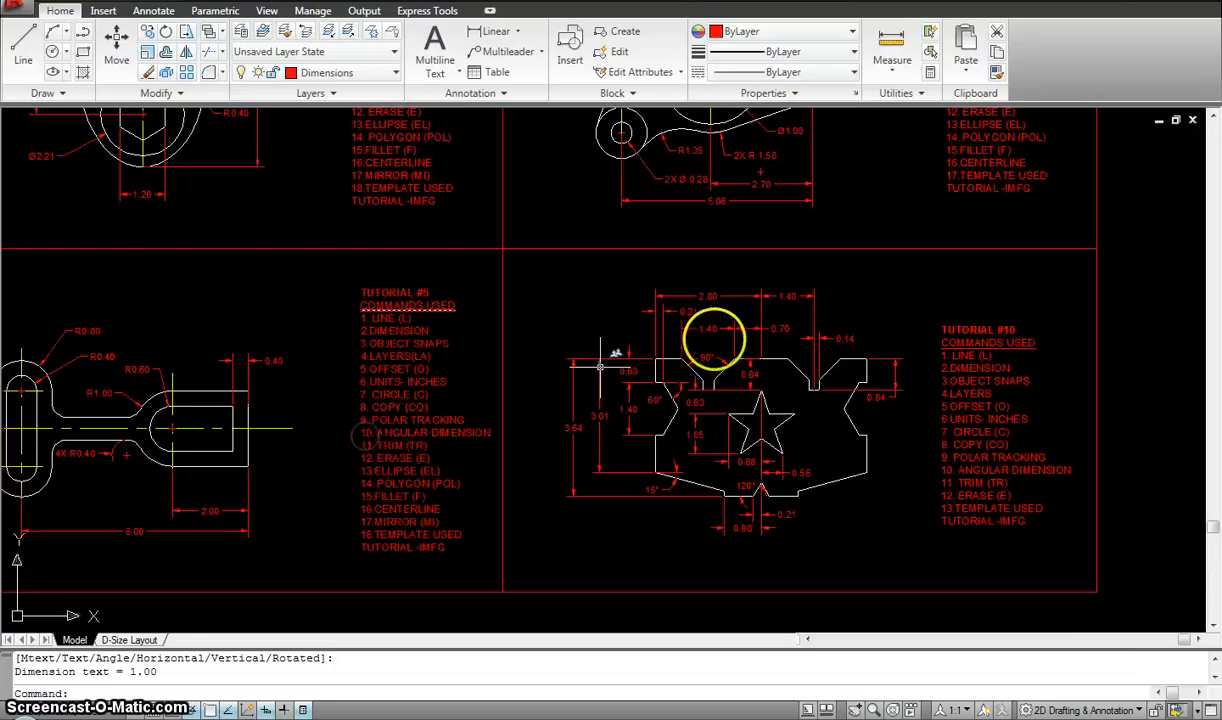
pyautogui.scroll(-2, 677, 265)
pyautogui.moveTo(679, 267); pyautogui.dragTo(658, 381, button='middle')
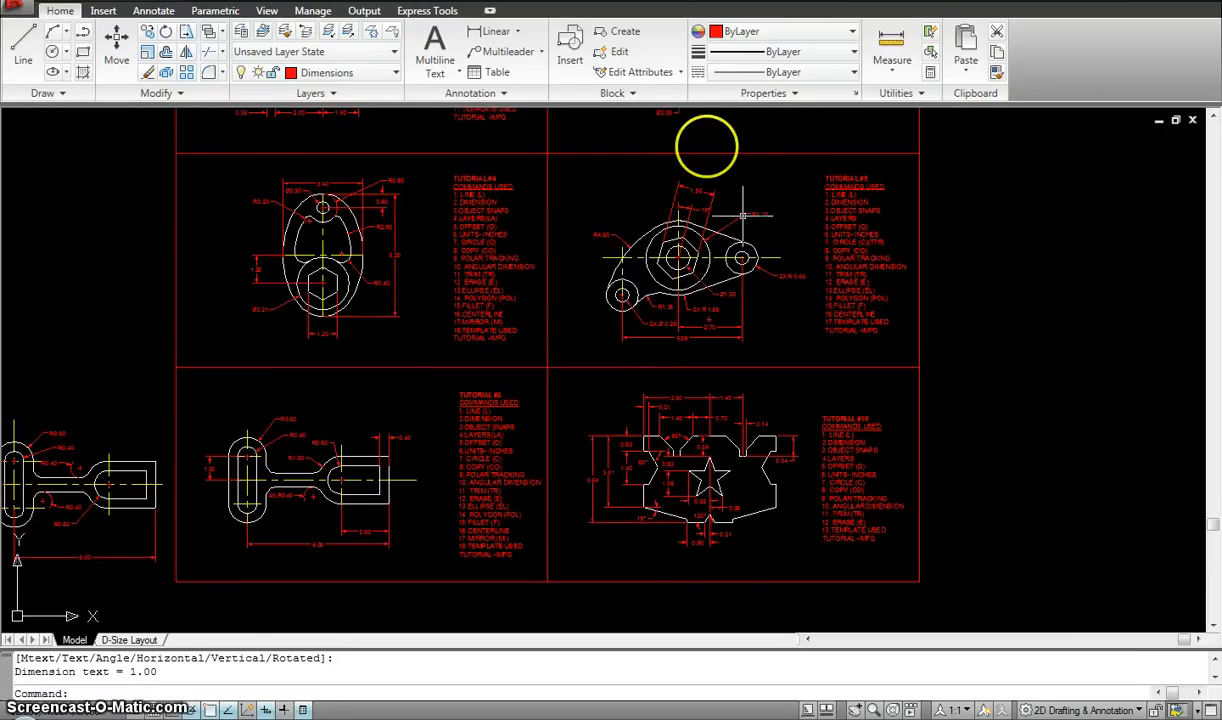
pyautogui.moveTo(707, 145); pyautogui.dragTo(704, 355, button='middle')
pyautogui.moveTo(737, 194); pyautogui.dragTo(708, 449, button='middle')
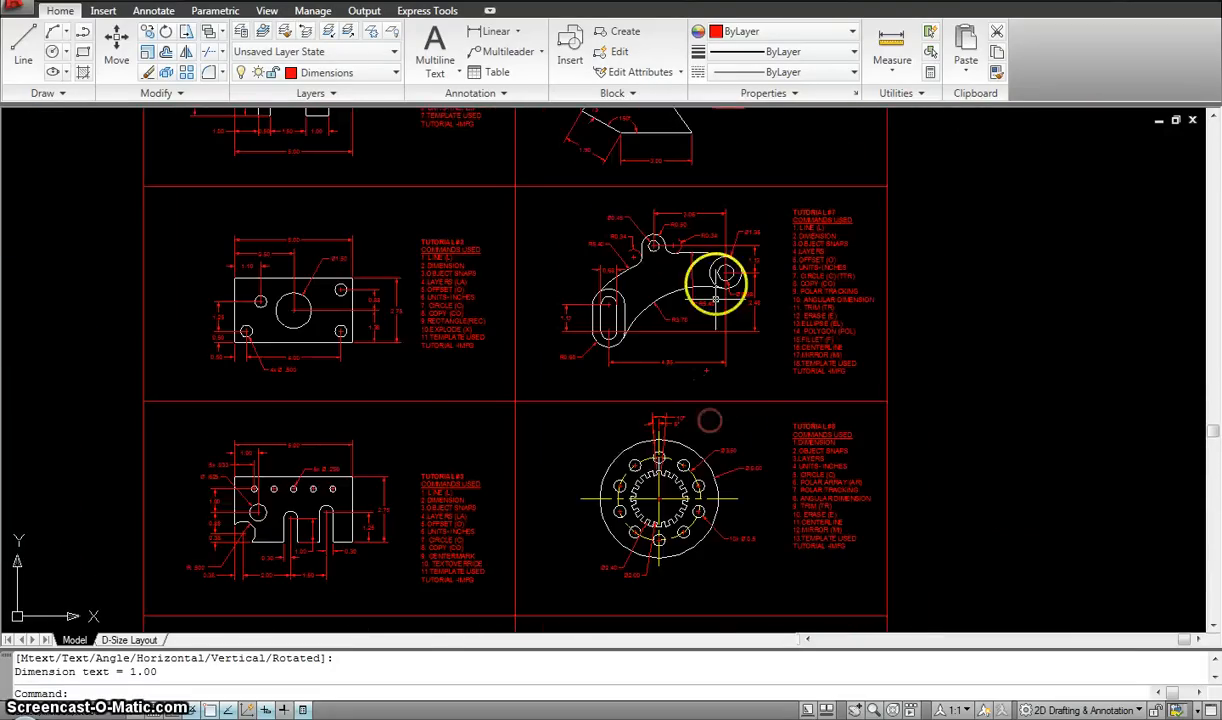
pyautogui.moveTo(712, 273); pyautogui.dragTo(684, 461, button='middle')
pyautogui.scroll(3, 606, 237)
pyautogui.scroll(3, 630, 250)
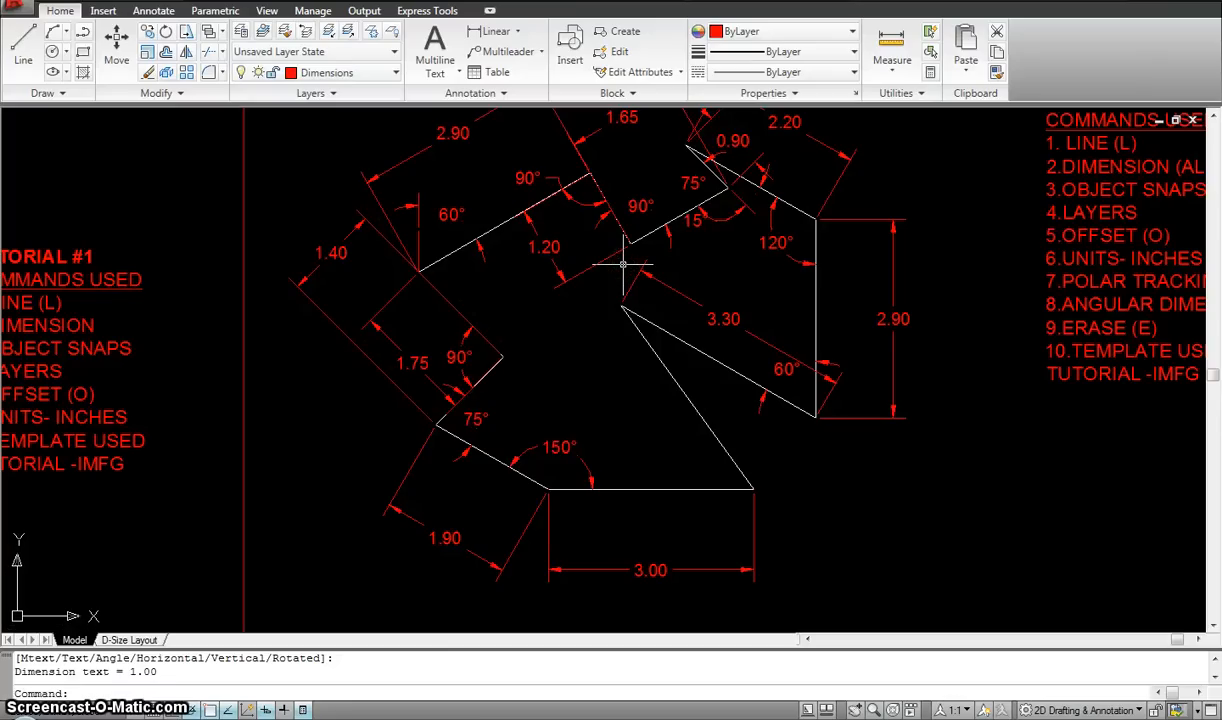
pyautogui.scroll(-3, 668, 235)
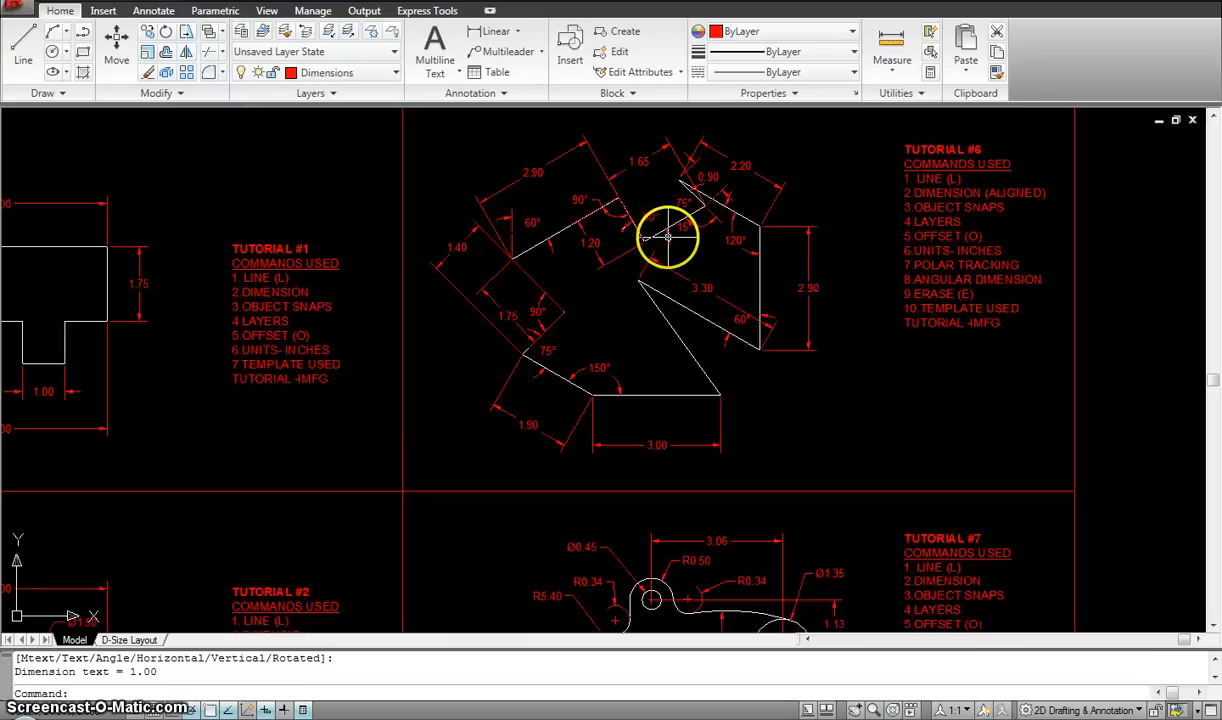
pyautogui.scroll(3, 676, 232)
pyautogui.scroll(-3, 676, 234)
pyautogui.scroll(1, 698, 213)
pyautogui.moveTo(650, 267); pyautogui.dragTo(636, 261, button='middle')
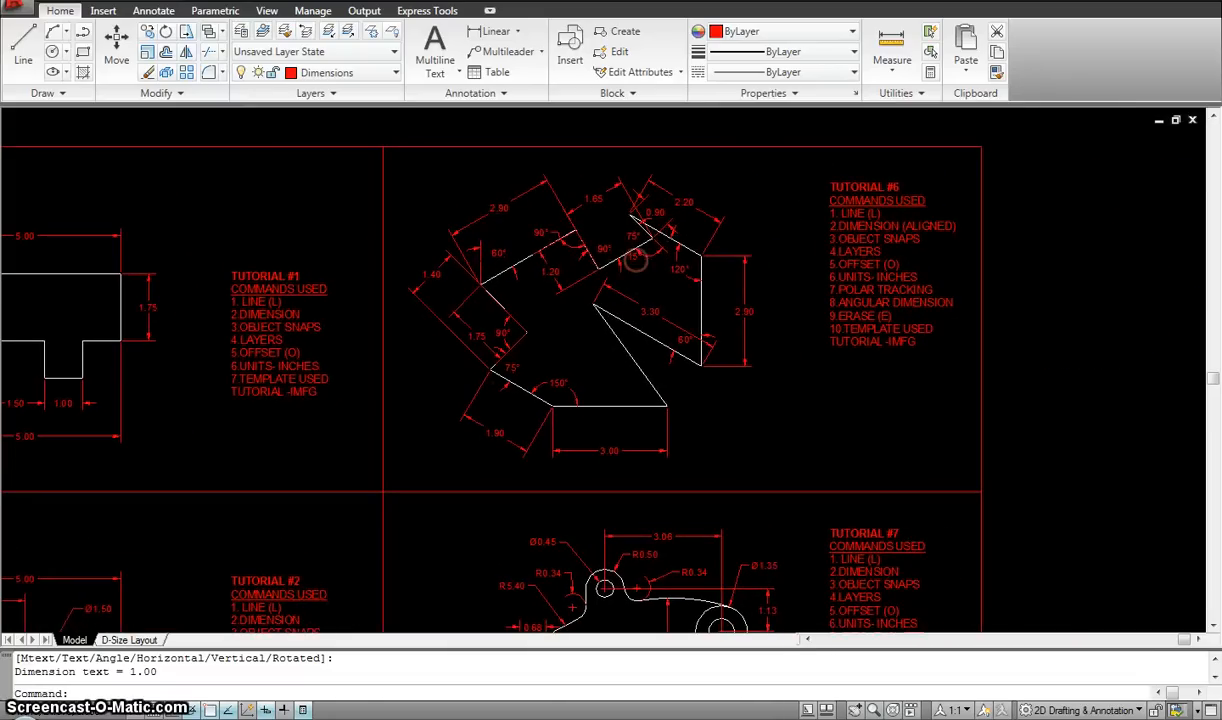